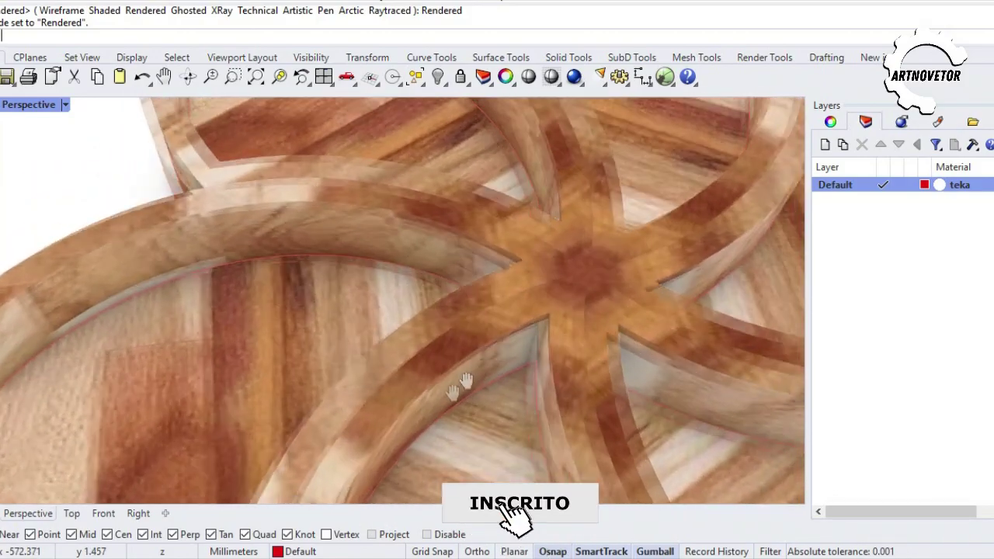
Examine the finished rendered petal tray from above and from the side, including the centre joint, walls and pockets
right_click_drag(604, 208, 464, 472, "shift")
scroll(463, 472, "down", 3)
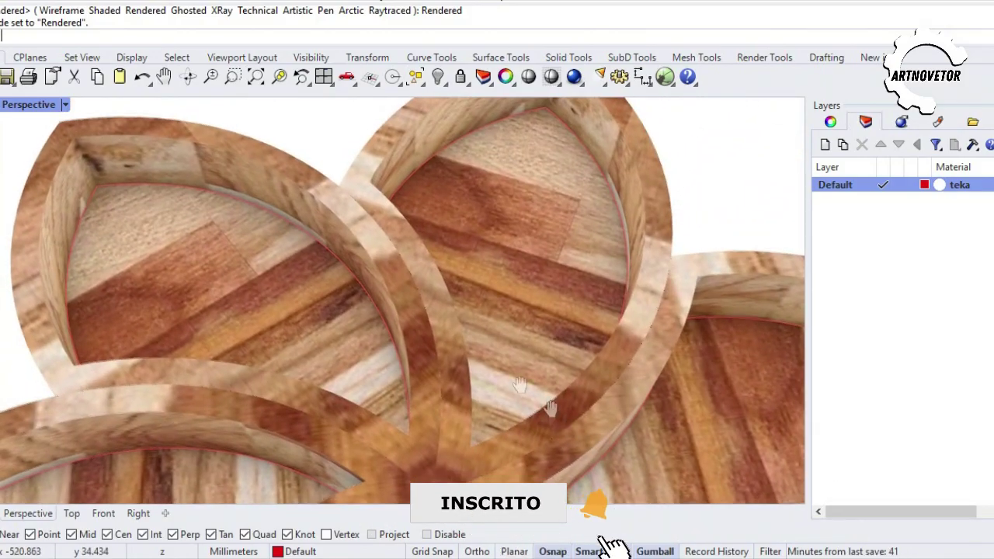
scroll(410, 200, "up", 4)
scroll(410, 200, "down", 3)
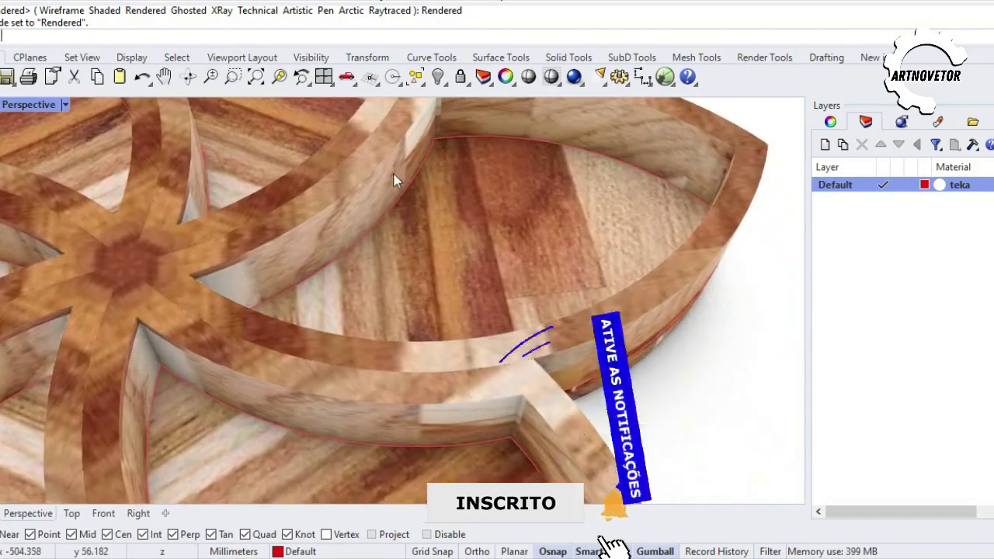
scroll(474, 398, "up", 4)
scroll(441, 272, "down", 4)
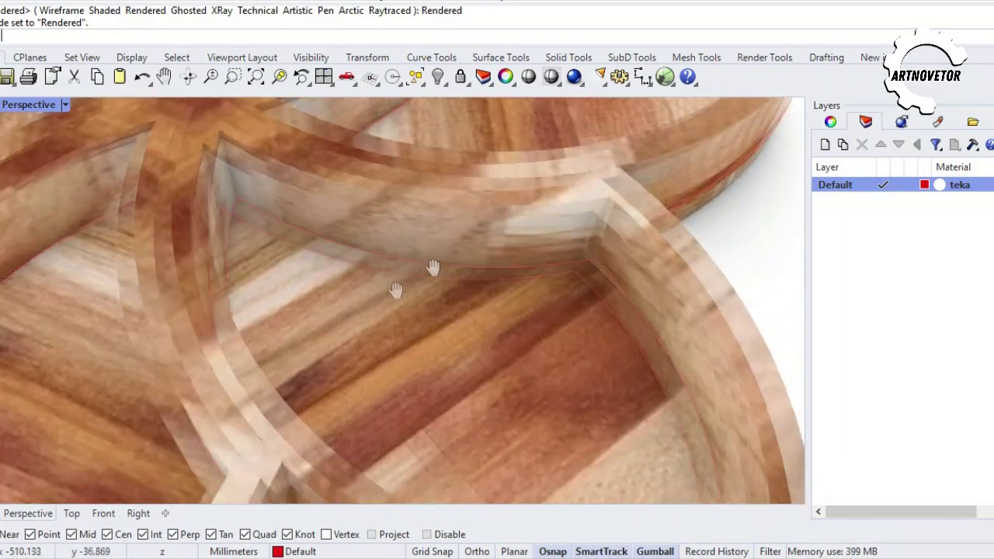
scroll(433, 254, "down", 4)
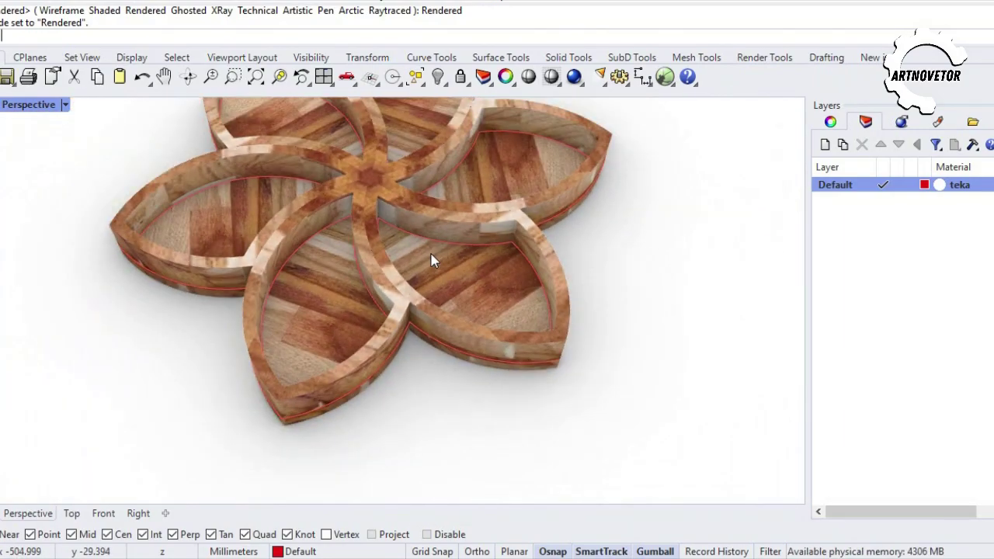
right_click_drag(443, 288, 509, 257)
scroll(495, 353, "up", 4)
right_click_drag(497, 359, 549, 308, "shift")
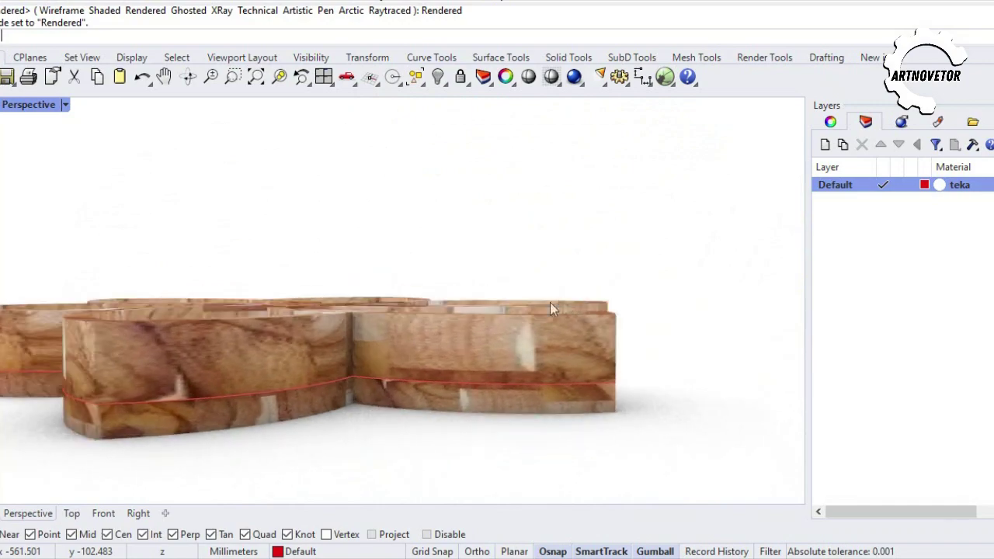
right_click_drag(212, 329, 477, 268)
right_click_drag(305, 277, 442, 249)
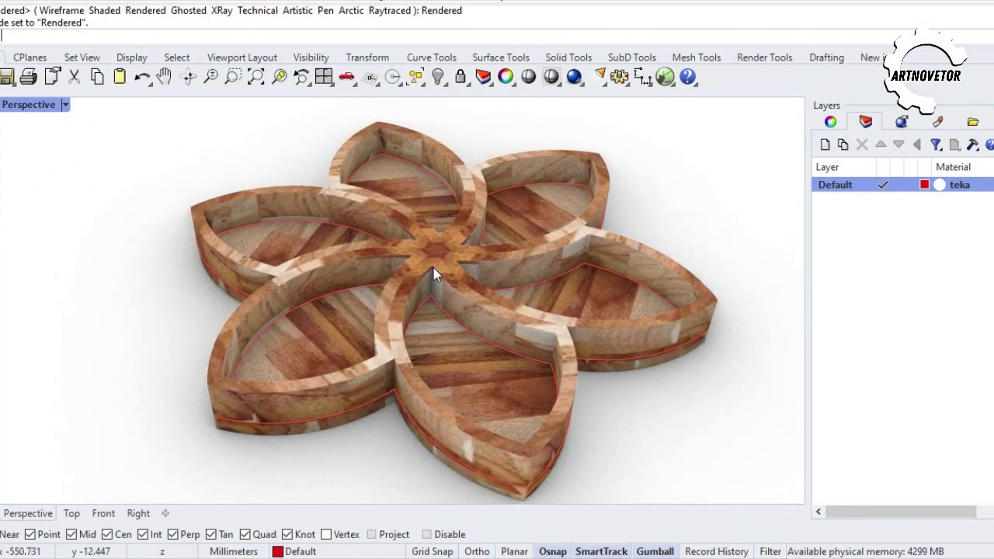
scroll(435, 272, "up", 5)
scroll(507, 250, "down", 8)
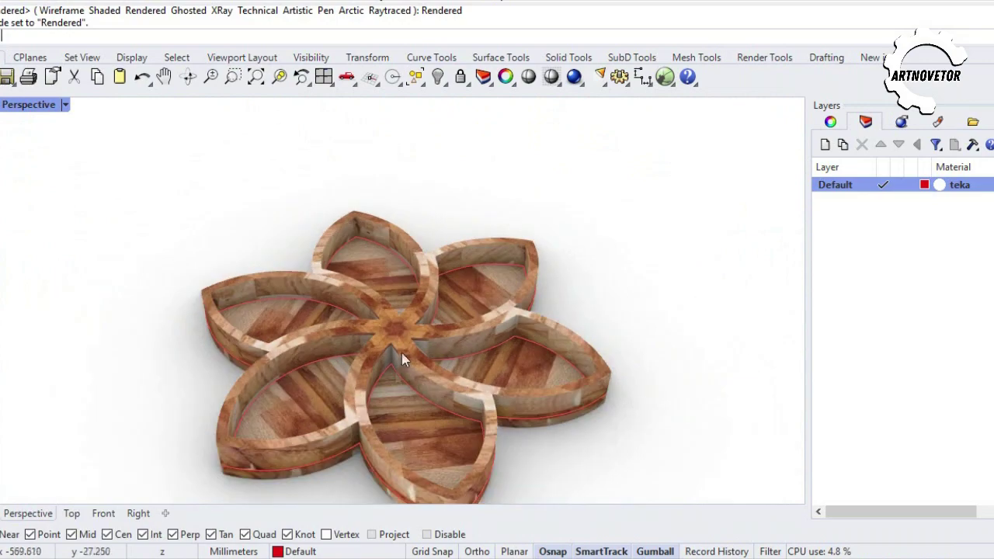
right_click_drag(401, 353, 423, 334)
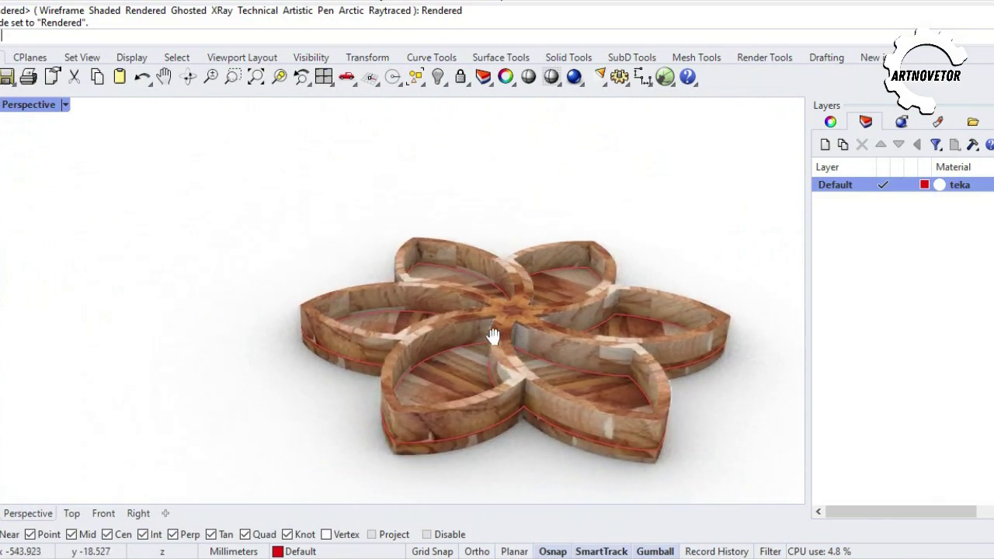
scroll(489, 329, "up", 6)
right_click_drag(517, 335, 294, 248, "shift")
right_click_drag(460, 243, 437, 308)
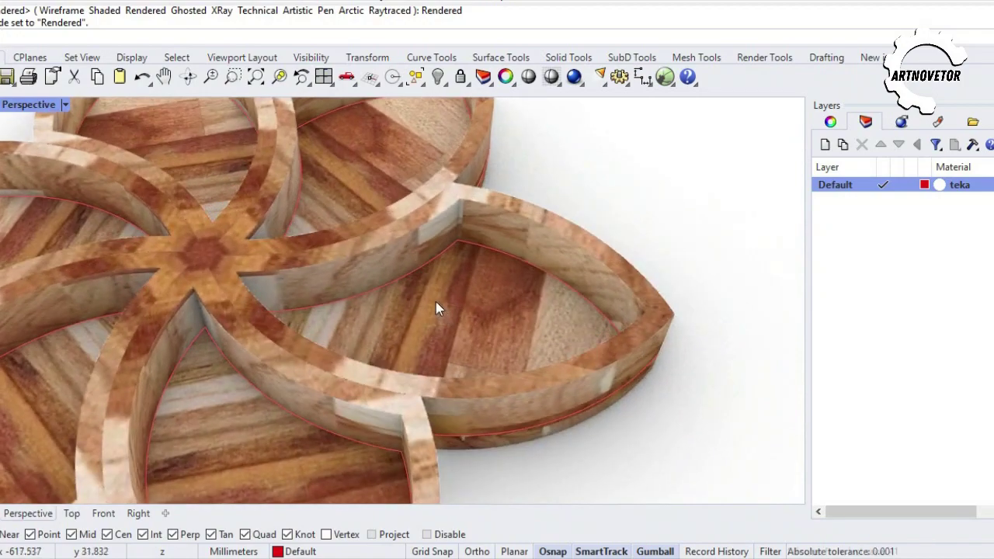
Inspect the rendered tray's underside and the meeting point of the six petals
scroll(411, 287, "down", 5)
right_click_drag(381, 266, 457, 350)
scroll(530, 345, "up", 6)
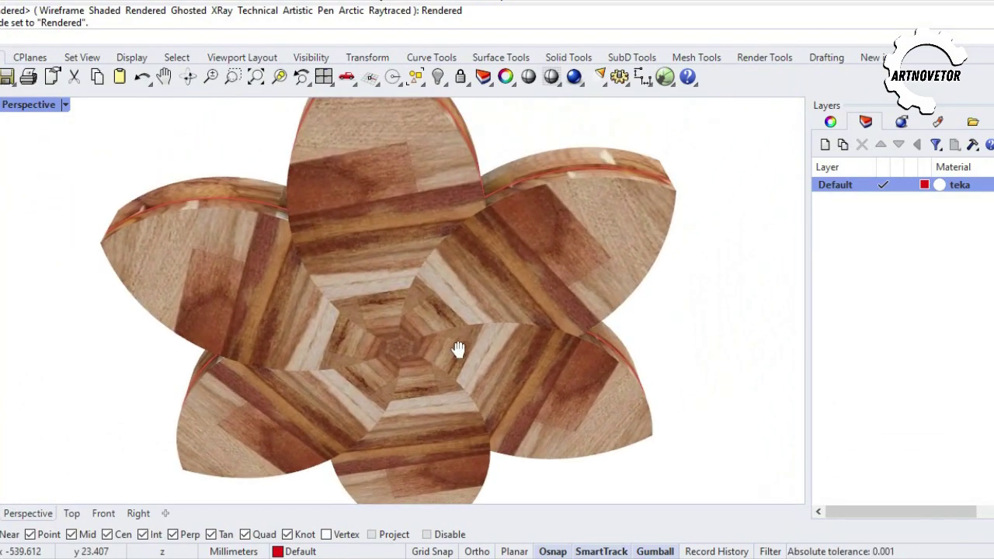
scroll(460, 312, "down", 6)
right_click_drag(460, 311, 484, 302, "shift")
scroll(305, 294, "up", 8)
scroll(487, 306, "down", 6)
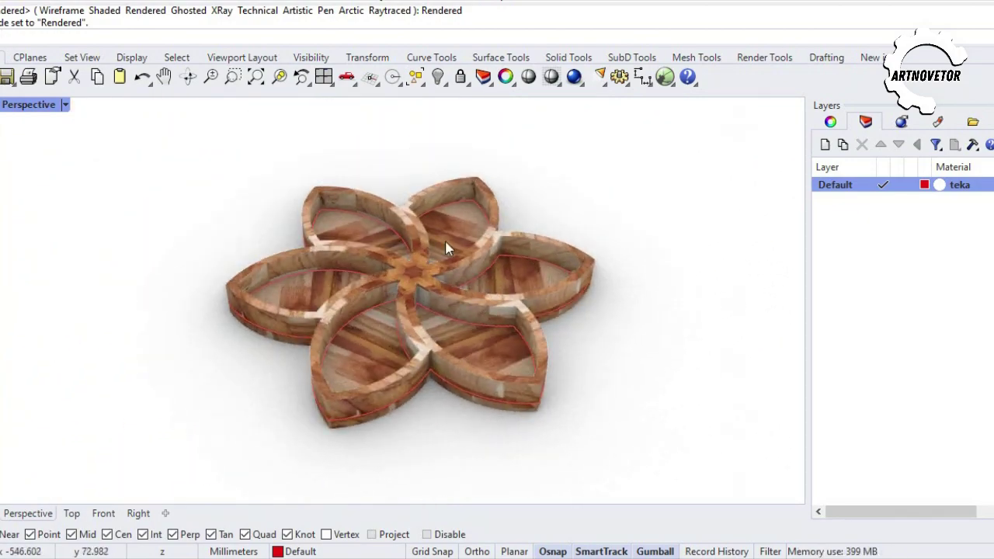
scroll(444, 250, "up", 5)
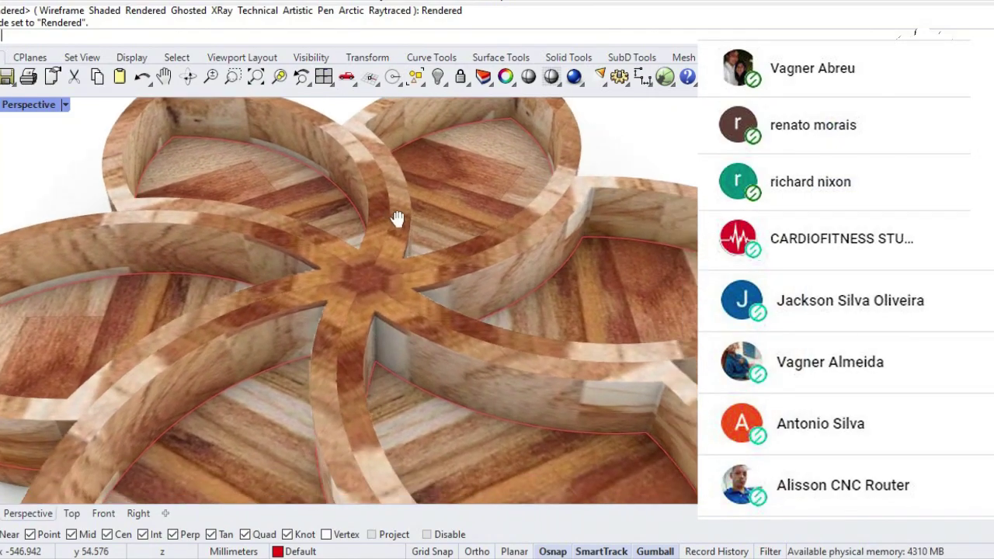
scroll(392, 211, "down", 5)
right_click_drag(321, 231, 301, 272)
scroll(239, 238, "up", 3)
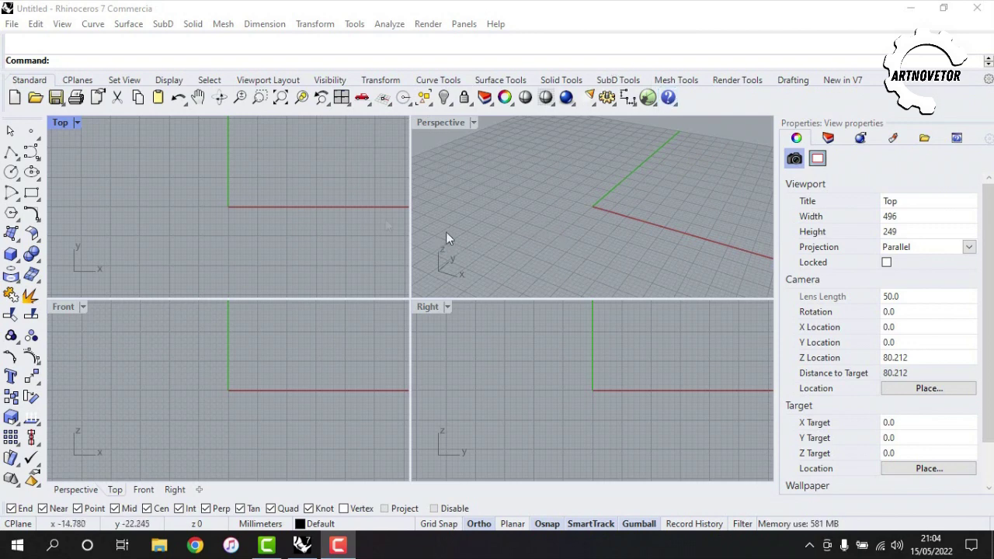
Load the petisqueira image as a background bitmap for the Top viewport
left_click(76, 123)
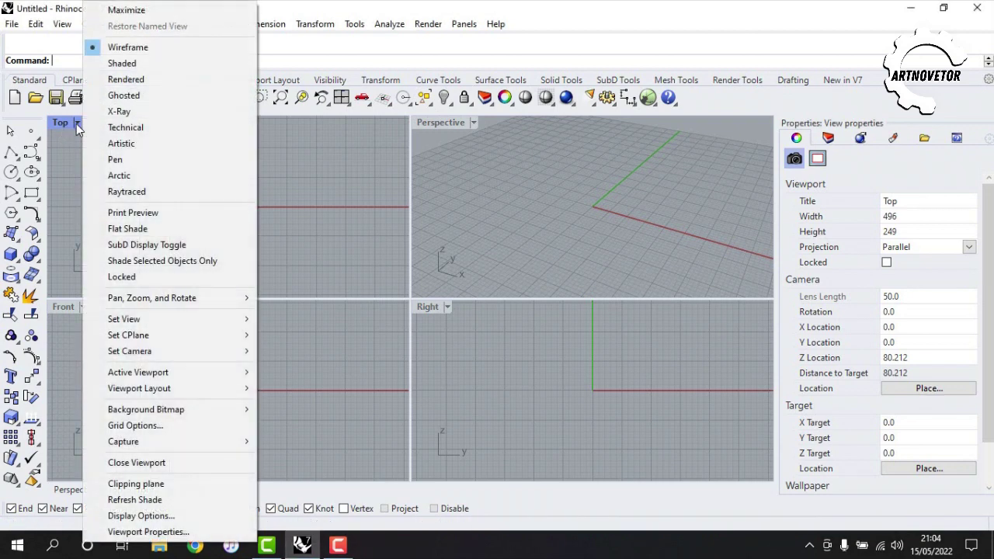
mouse_move(195, 408)
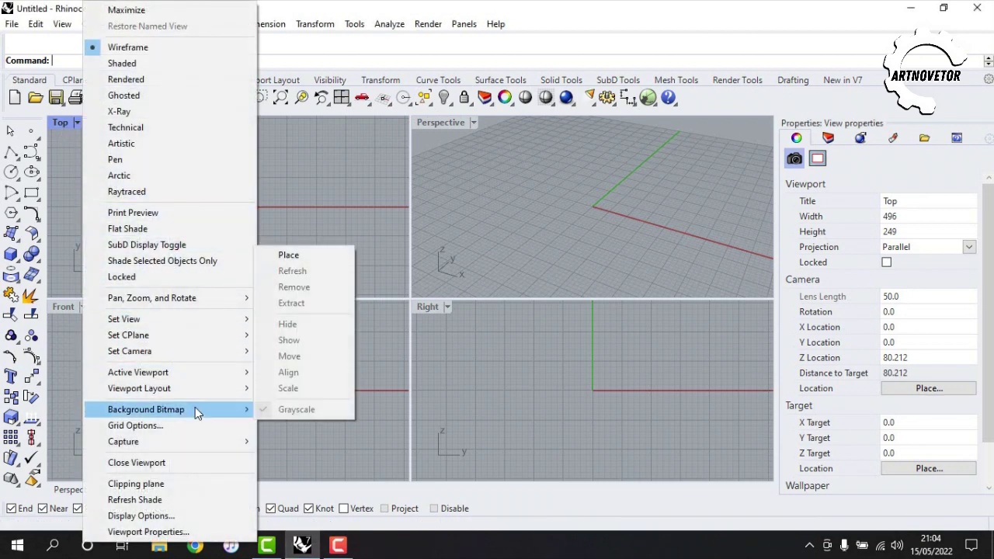
left_click(299, 256)
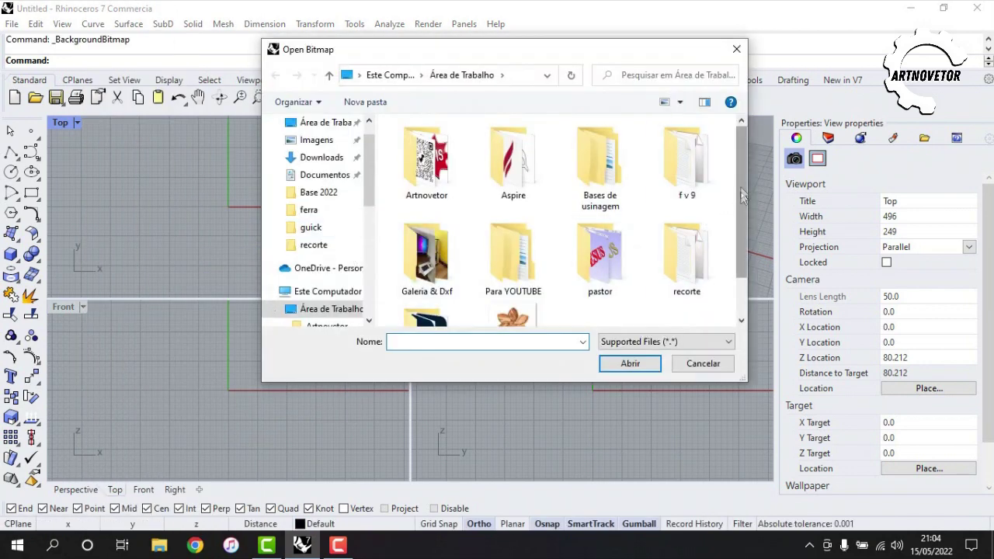
scroll(740, 185, "down", 1)
left_click(522, 289)
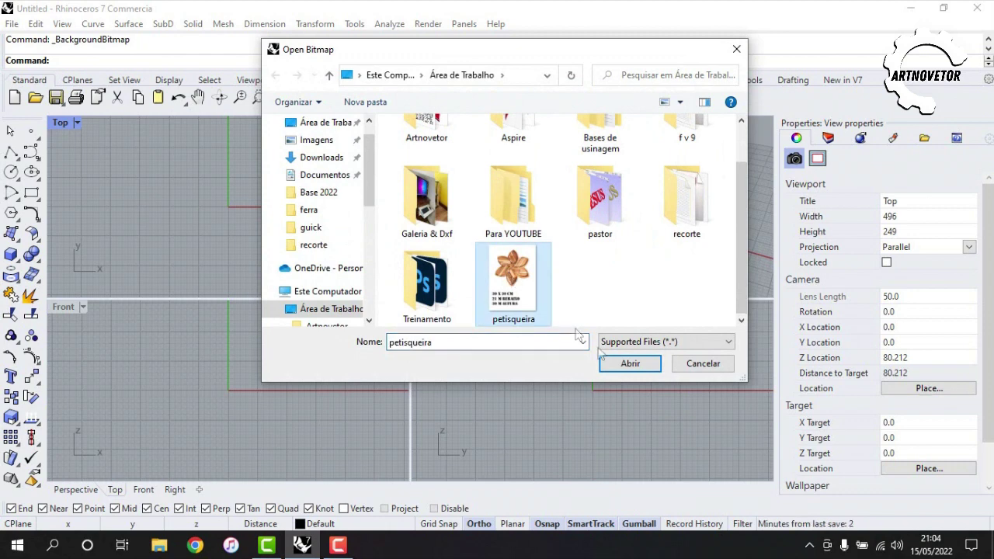
left_click(627, 364)
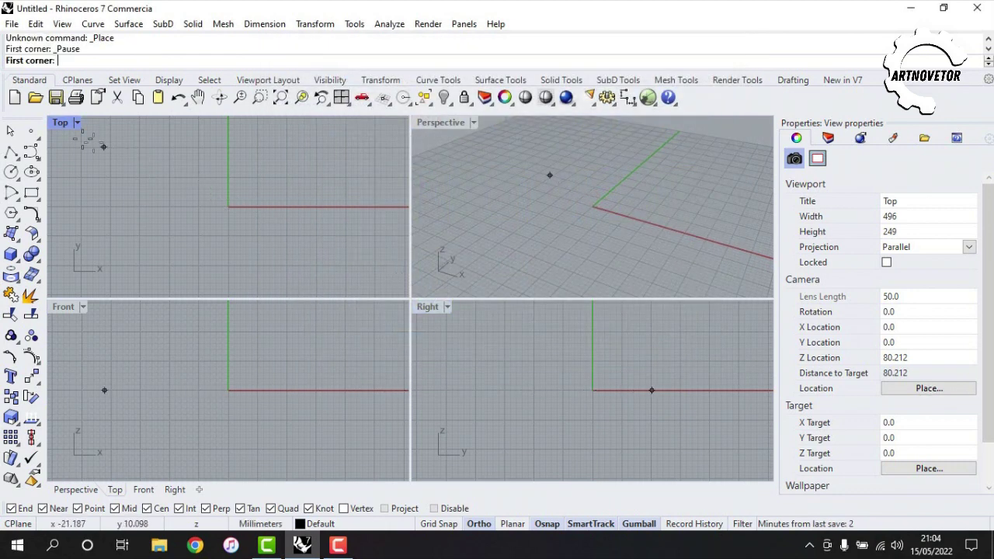
Maximize the Top viewport and place the petisqueira image by two opposite corners around the origin
double_click(61, 124)
left_click(203, 148)
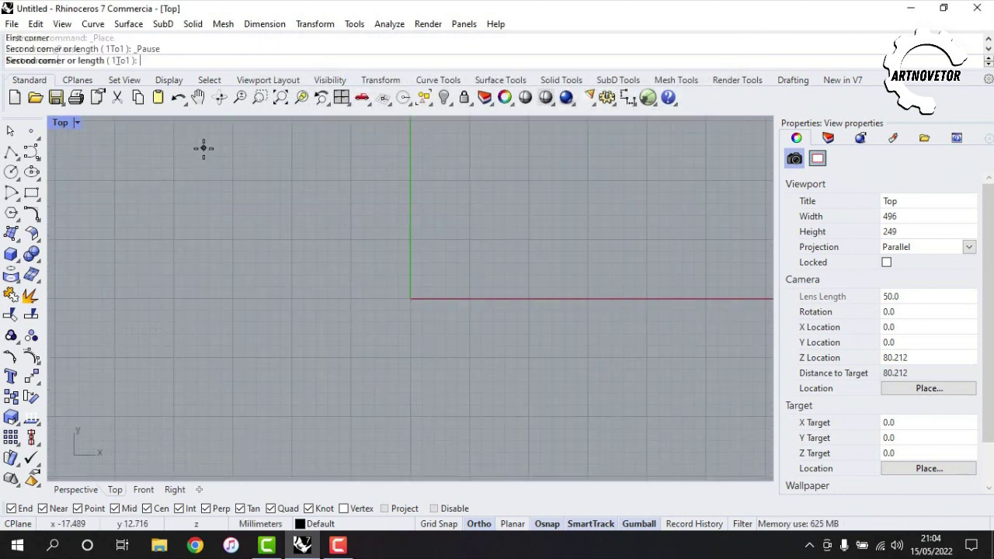
right_click_drag(461, 395, 421, 326)
scroll(421, 326, "down", 3)
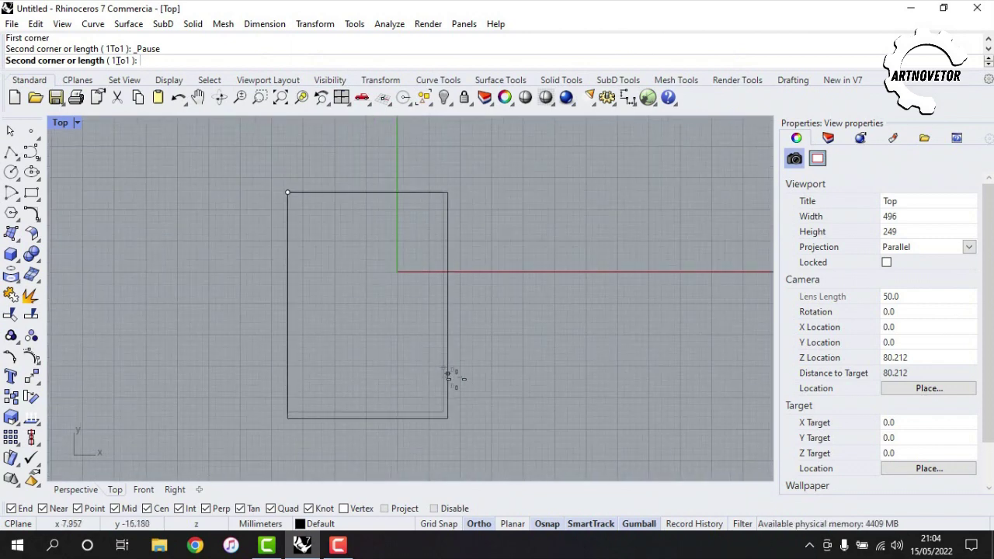
left_click(464, 382)
right_click_drag(499, 382, 481, 316)
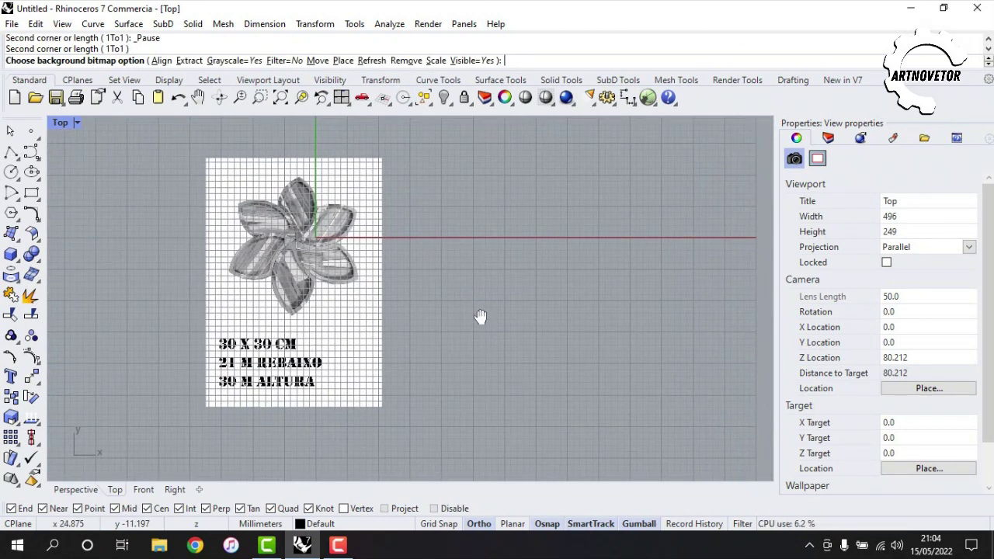
Hide the grid in the Top viewport and turn off grayscale for the background bitmap
key("F7")
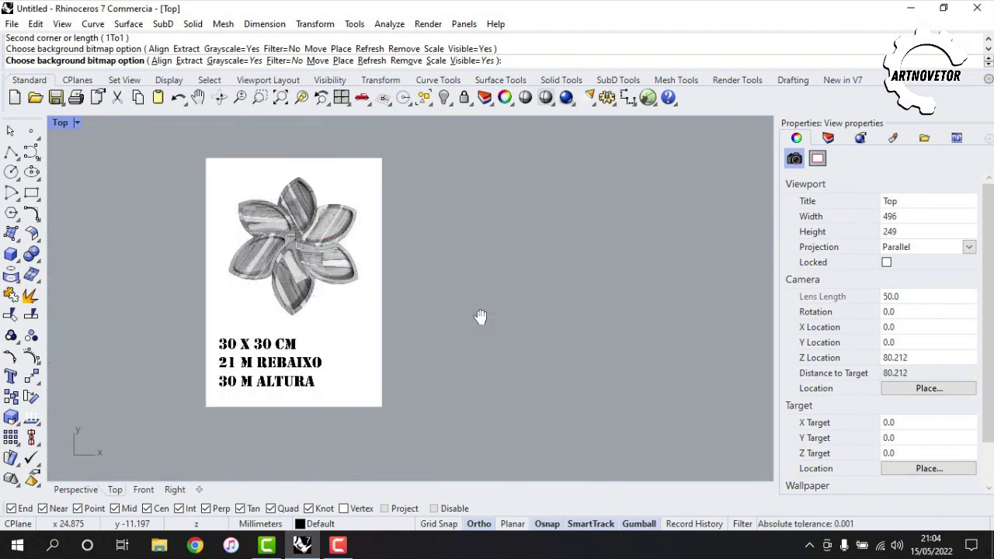
right_click_drag(480, 295, 426, 297)
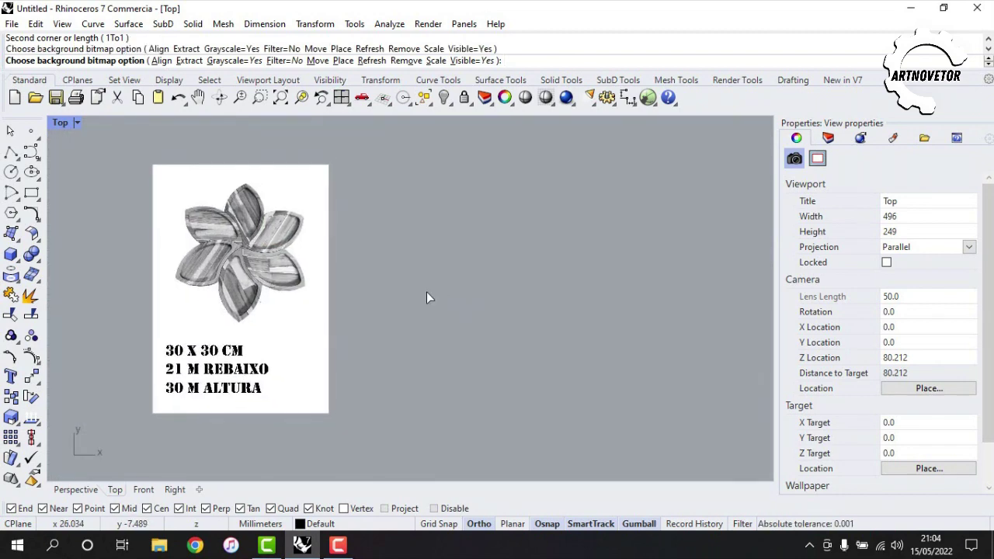
left_click(78, 123)
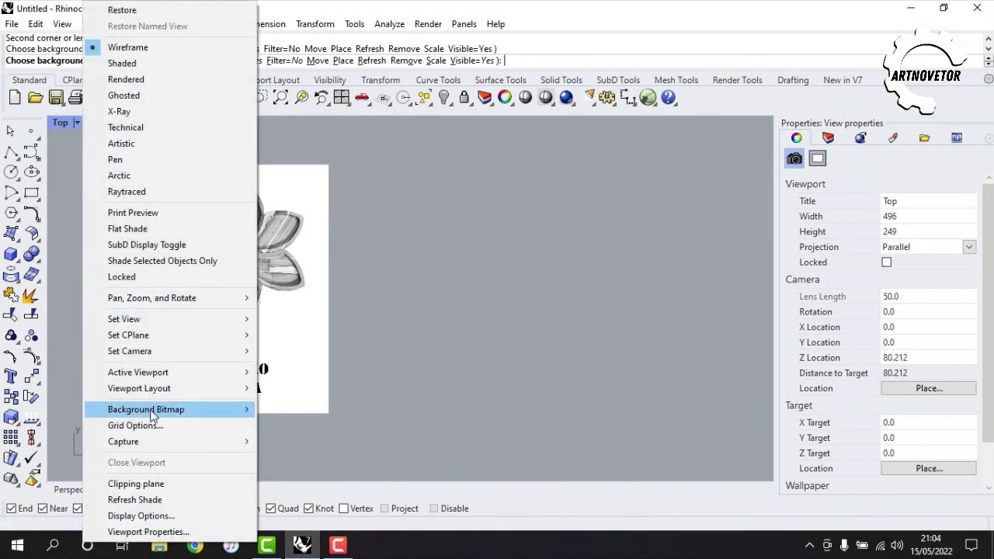
mouse_move(155, 412)
left_click(281, 408)
Examine the reference image's petal shapes and the written overall size, recess depth and height
right_click_drag(411, 339, 477, 340)
scroll(410, 349, "up", 4)
scroll(477, 333, "down", 2)
right_click_drag(478, 290, 442, 304)
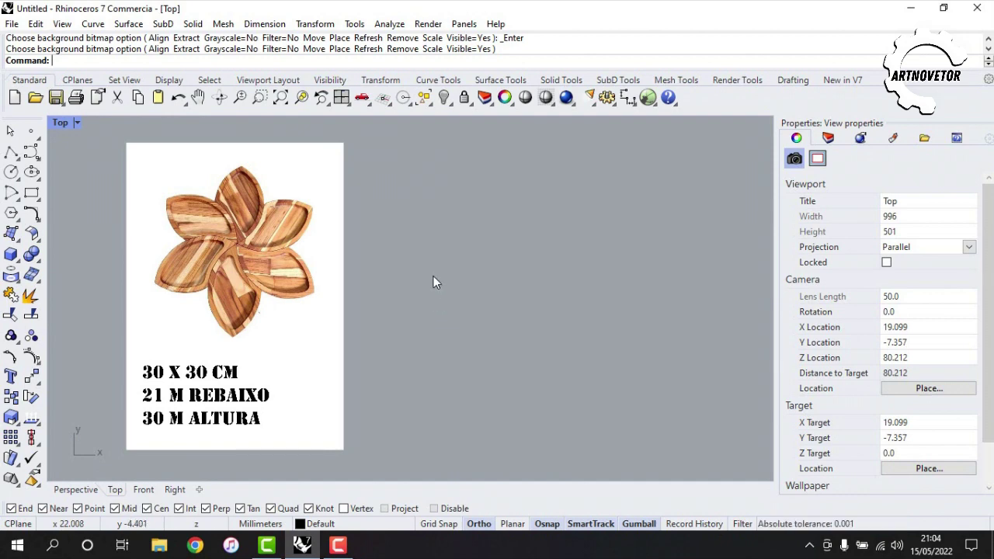
mouse_move(427, 268)
right_mouse_down()
mouse_move(450, 277)
mouse_move(436, 269)
right_mouse_up()
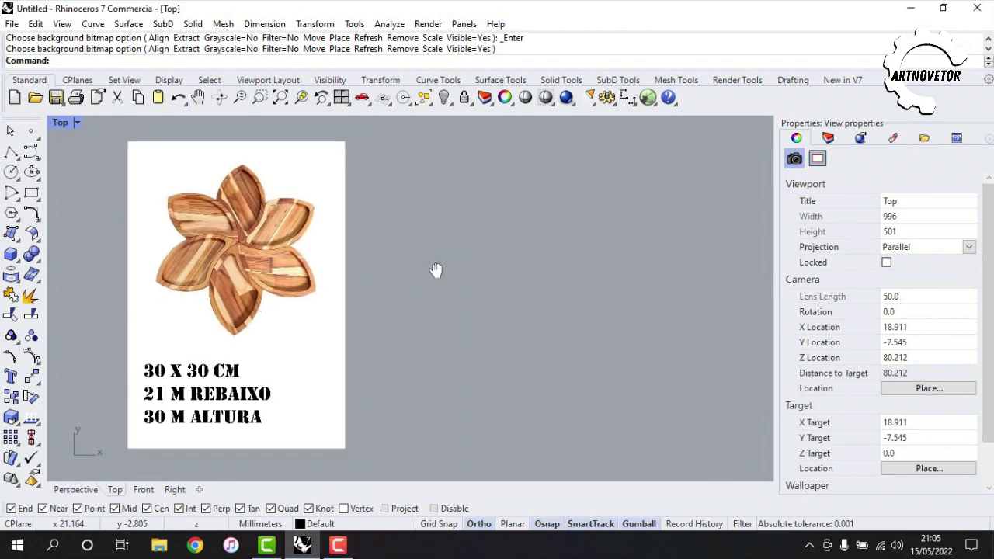
right_click_drag(507, 264, 507, 272)
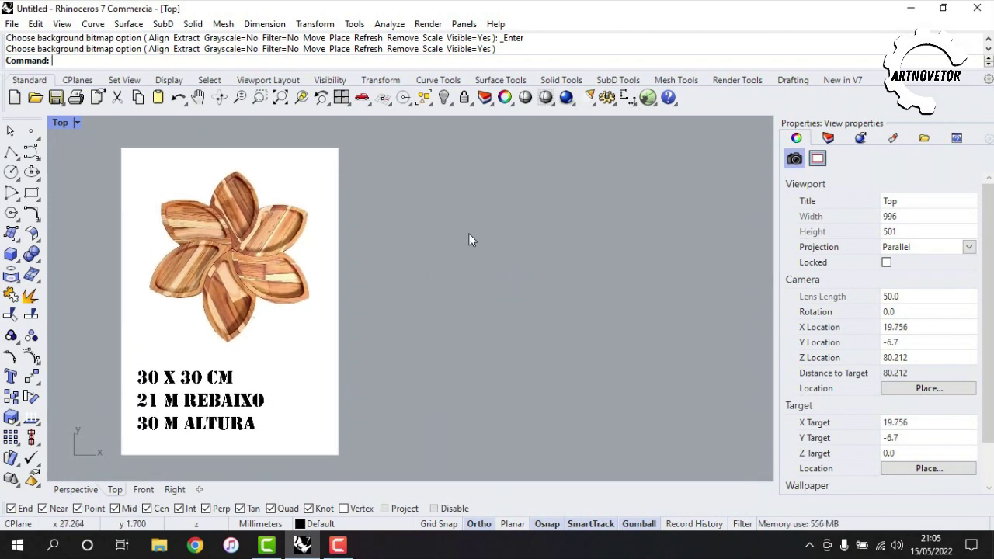
right_click_drag(443, 225, 471, 226)
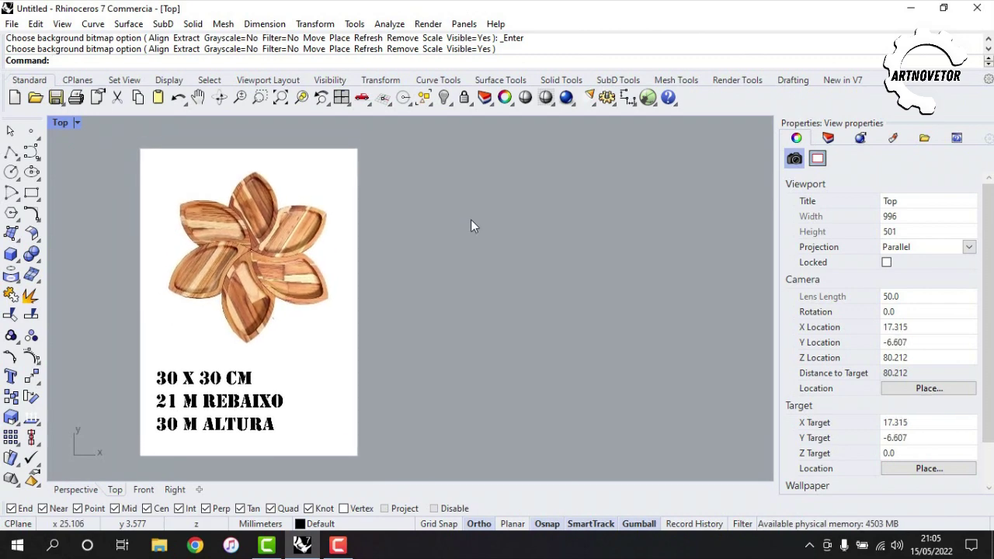
mouse_move(576, 259)
right_mouse_down()
mouse_move(553, 261)
mouse_move(570, 256)
right_mouse_up()
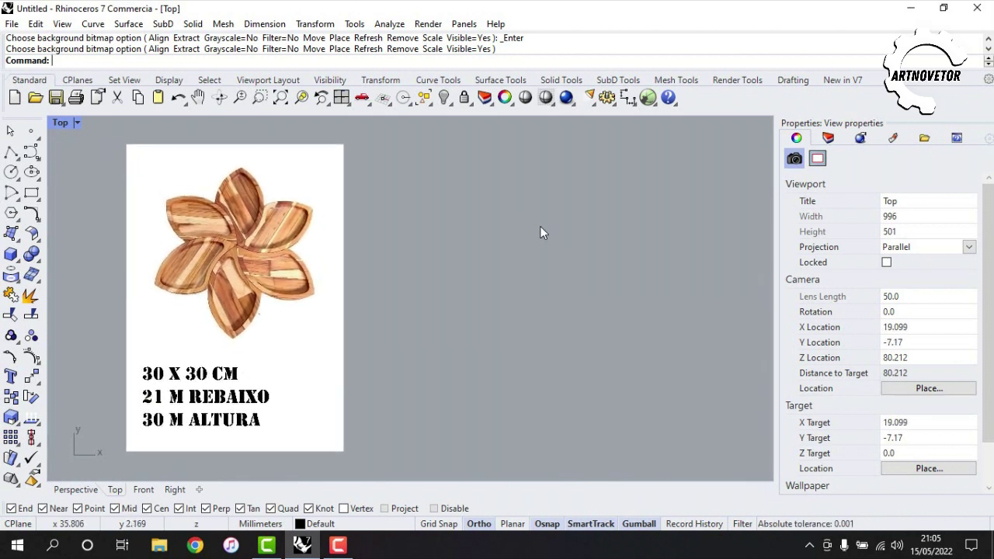
right_click_drag(540, 239, 662, 238)
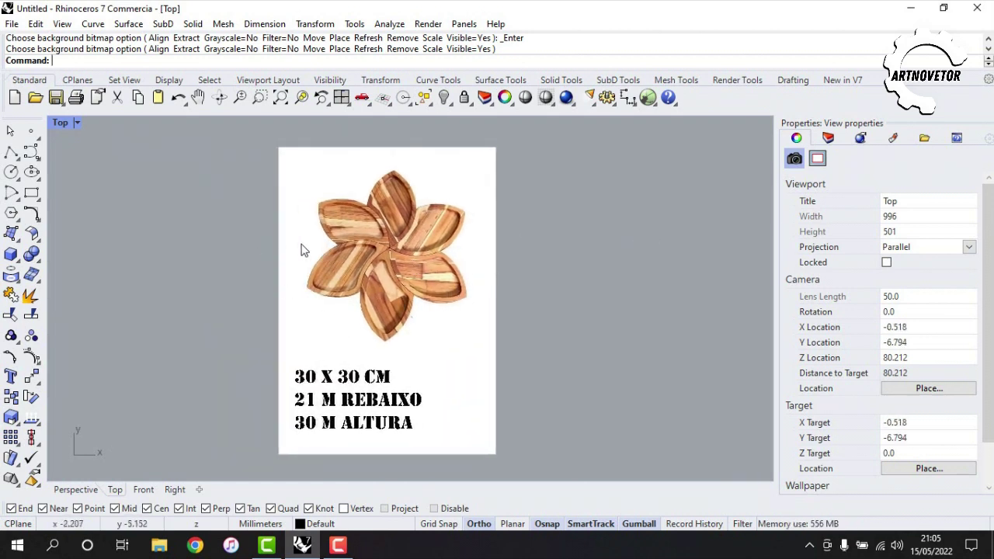
right_click_drag(410, 257, 439, 289)
scroll(449, 261, "up", 5)
scroll(425, 253, "down", 6)
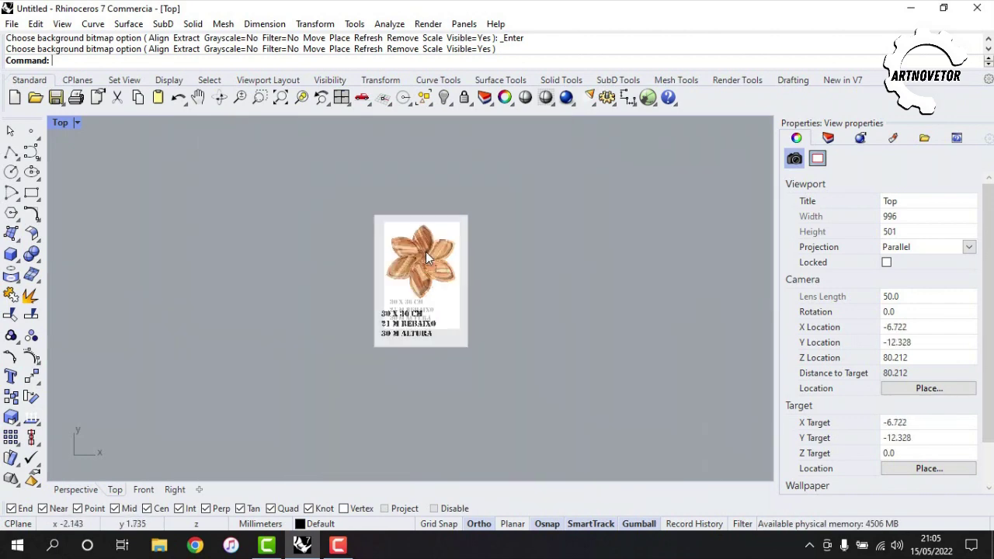
scroll(425, 251, "up", 3)
right_click_drag(462, 269, 485, 269)
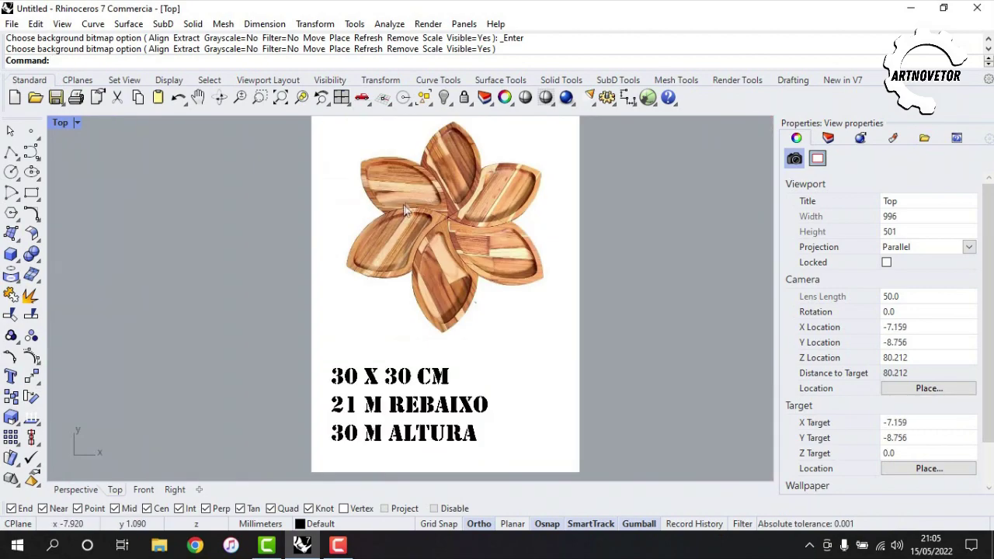
right_click_drag(447, 193, 382, 237)
right_click_drag(429, 192, 430, 253)
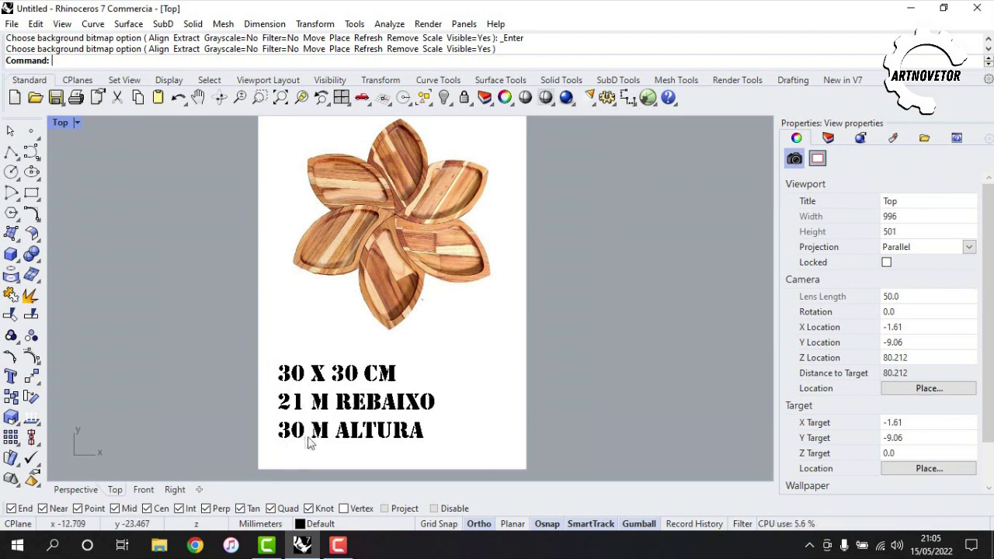
scroll(403, 335, "up", 5)
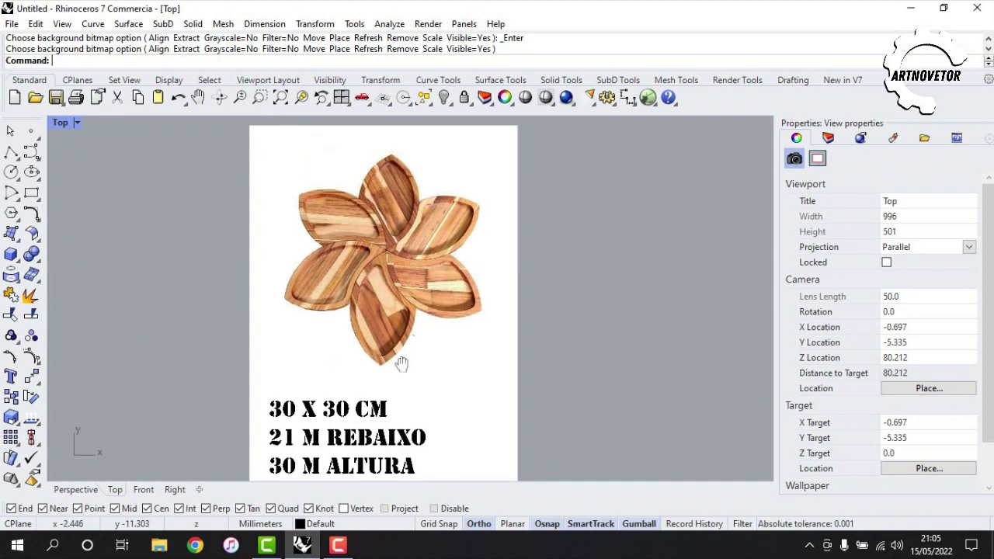
right_click_drag(380, 272, 270, 271)
scroll(403, 148, "down", 10)
scroll(286, 265, "up", 4)
right_click_drag(196, 258, 413, 261)
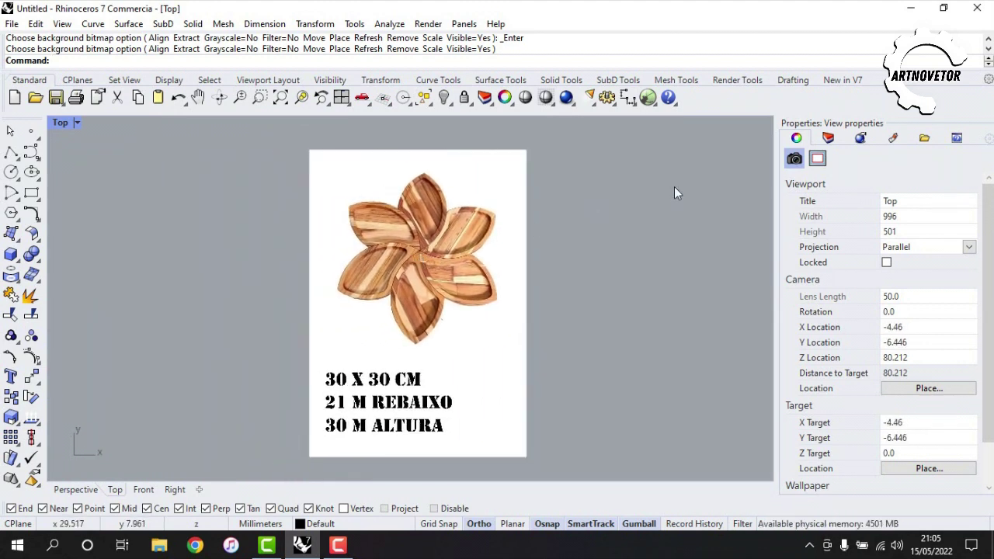
Set the Default layer's color to red
left_click(828, 138)
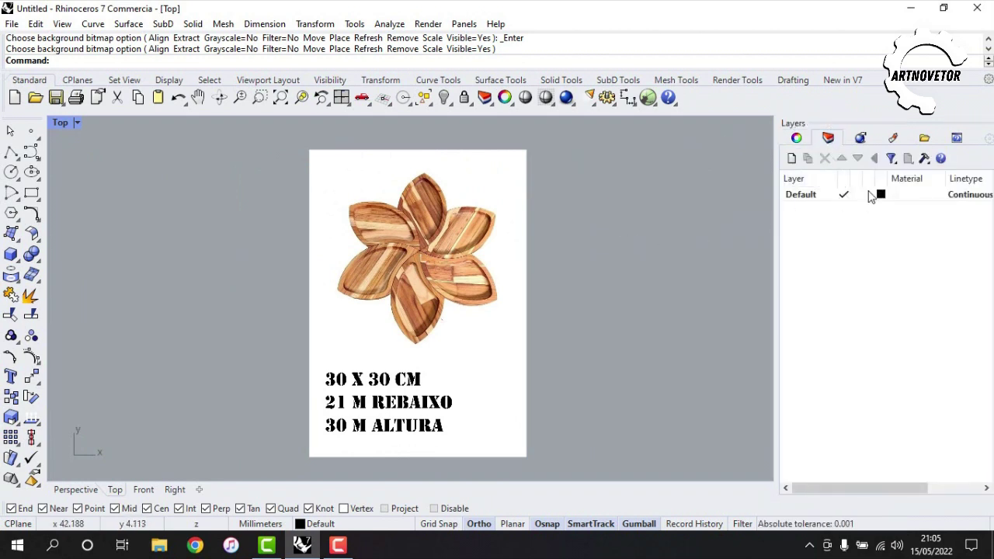
left_click(881, 195)
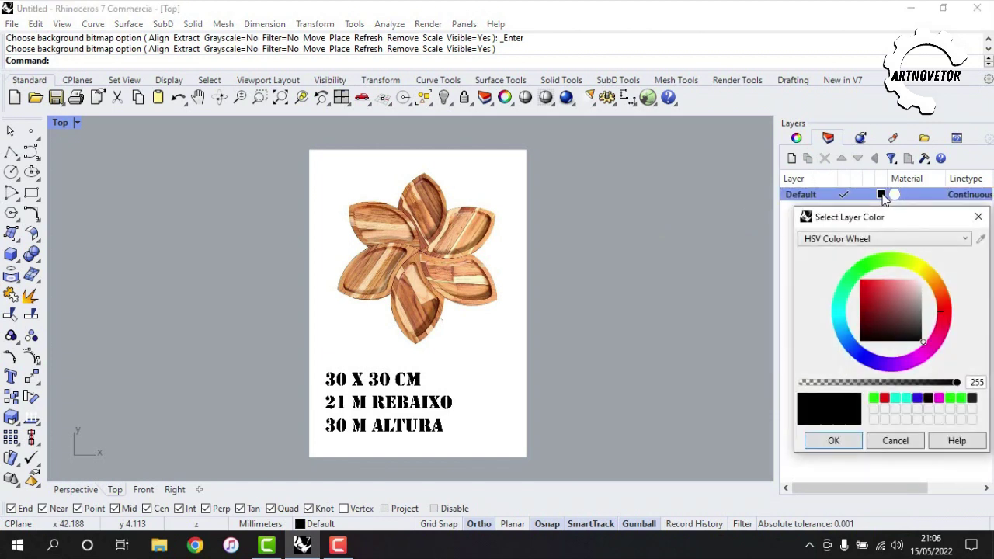
left_click(884, 399)
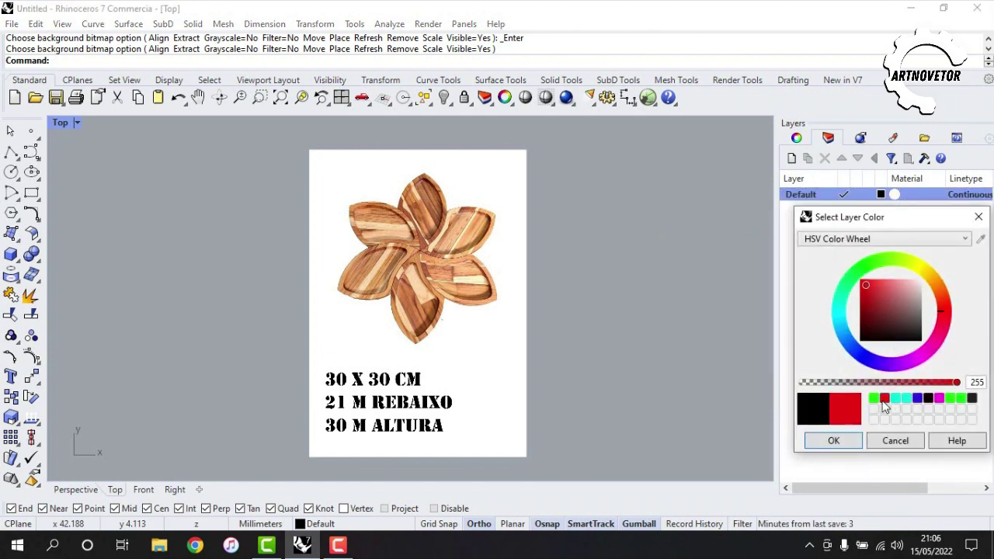
left_click(832, 441)
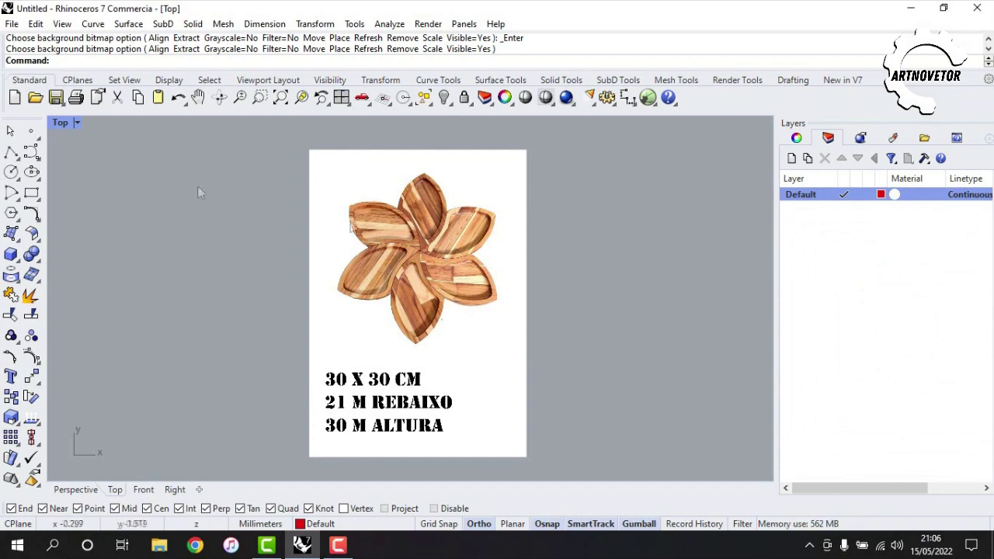
Place a single point at the flower's centre in the reference image, where the petal seams meet
scroll(386, 233, "up", 5)
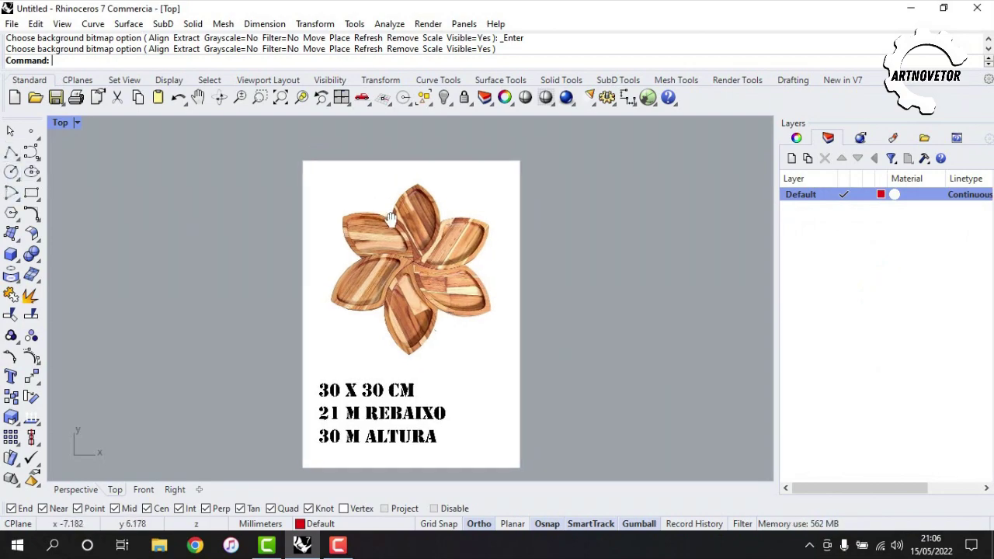
scroll(332, 216, "up", 4)
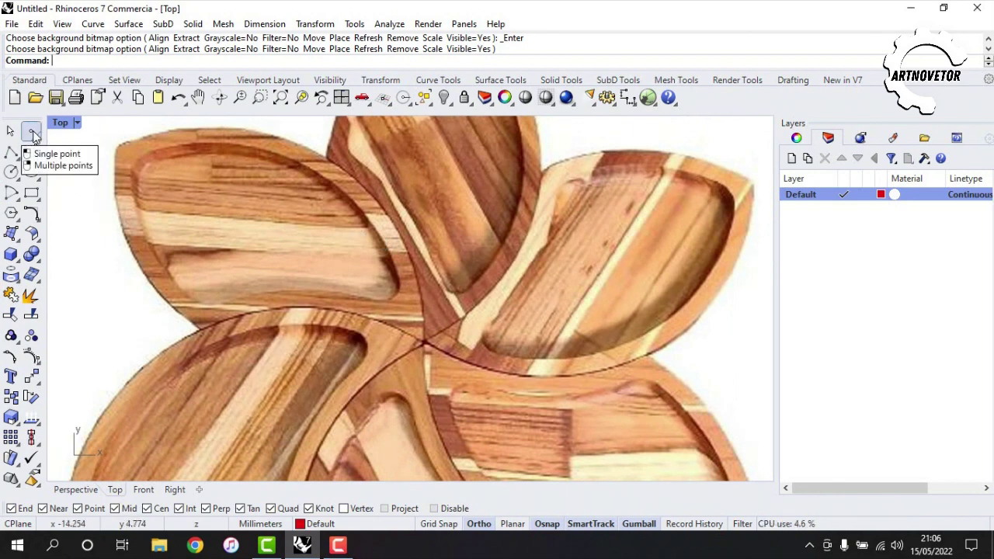
left_click(33, 134)
scroll(425, 343, "up", 5)
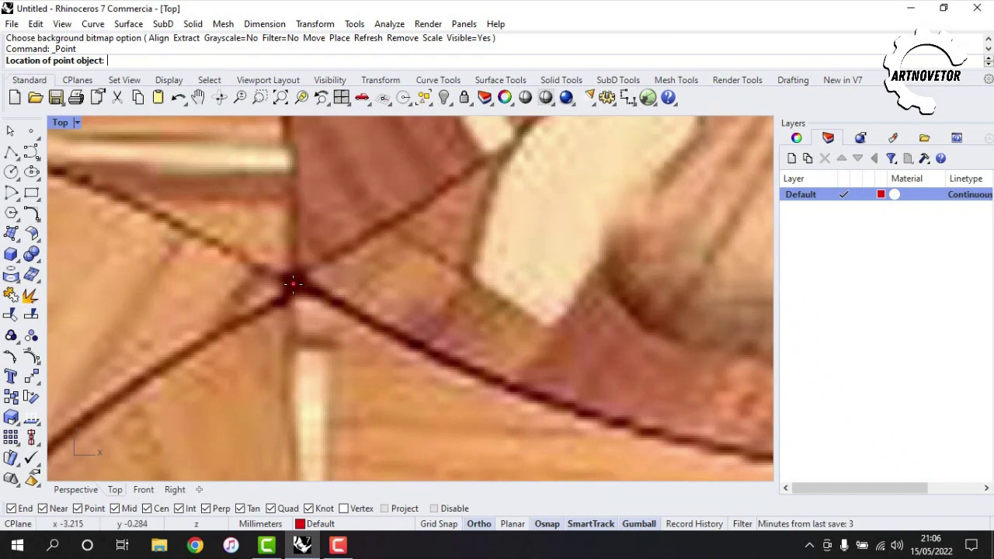
left_click(295, 283)
scroll(347, 273, "down", 5)
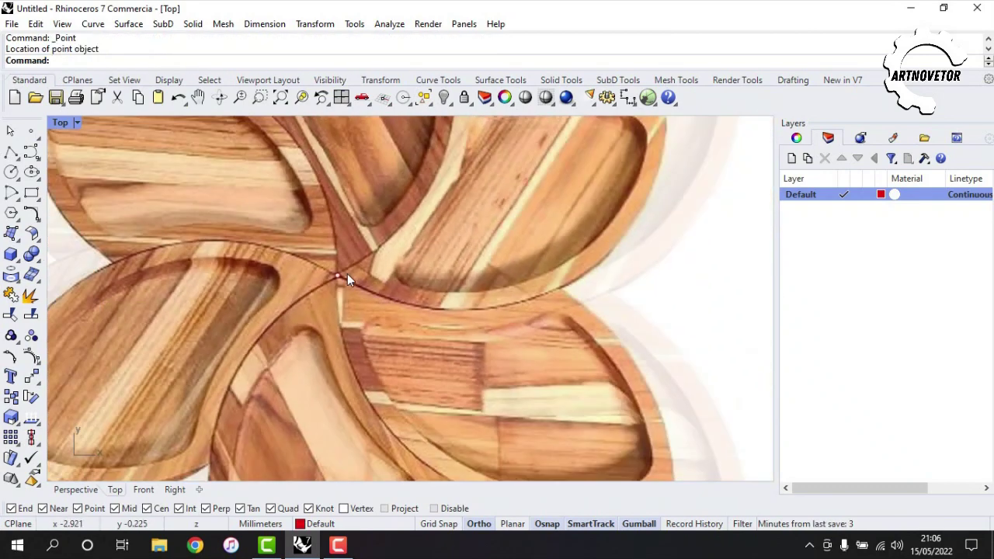
scroll(343, 281, "down", 4)
scroll(342, 276, "up", 2)
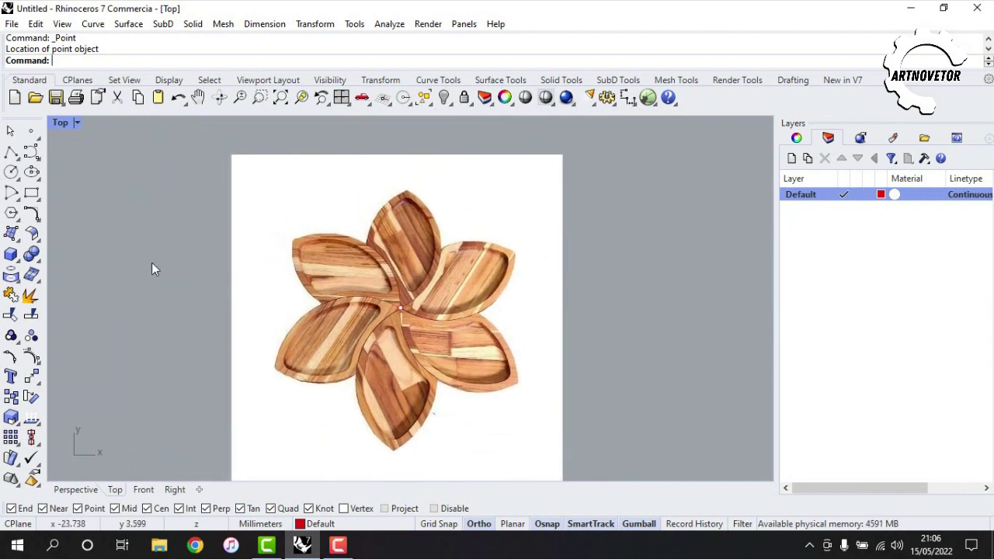
Trace the upper edge of the upper-left petal with a start-end-radius arc from its outer tip to the centre point, radius about 6.3 mm
left_click(12, 197)
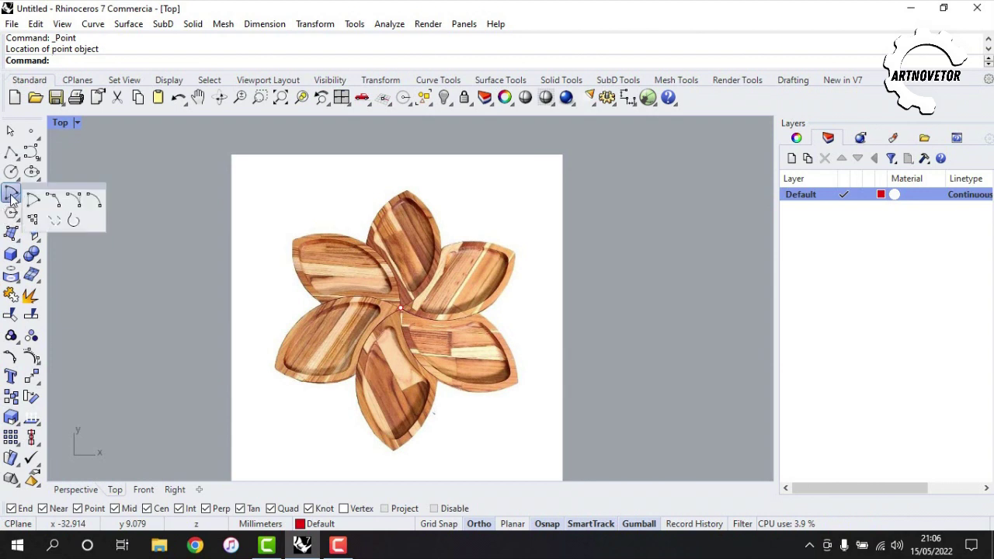
left_click(93, 202)
scroll(268, 245, "up", 6)
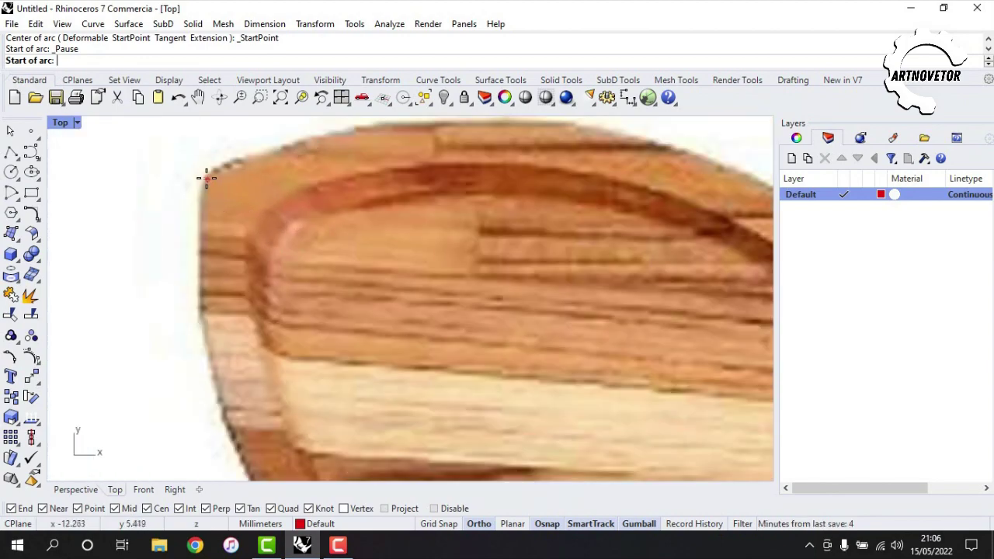
left_click(207, 181)
scroll(205, 178, "down", 6)
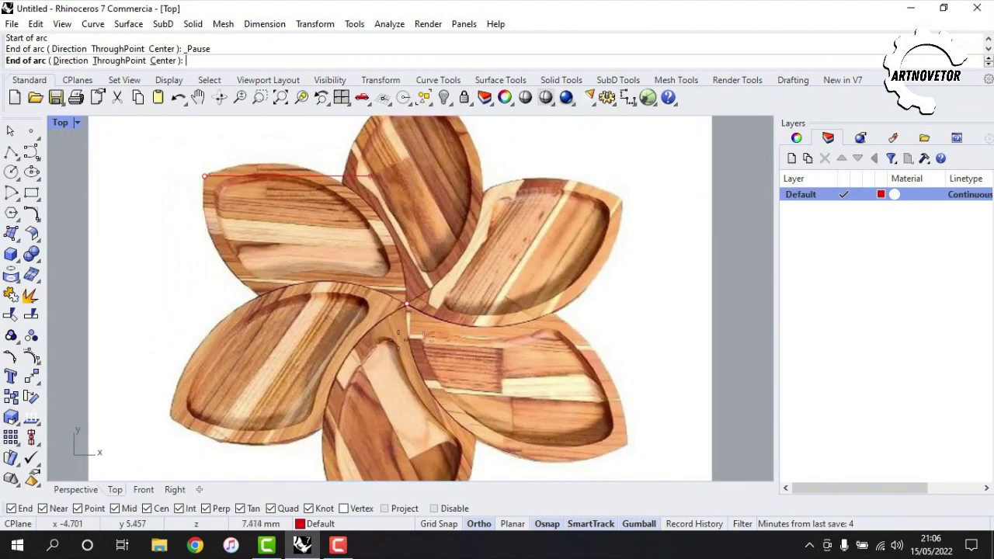
scroll(388, 311, "up", 6)
left_click(407, 268)
scroll(392, 258, "down", 6)
right_click_drag(393, 258, 439, 322)
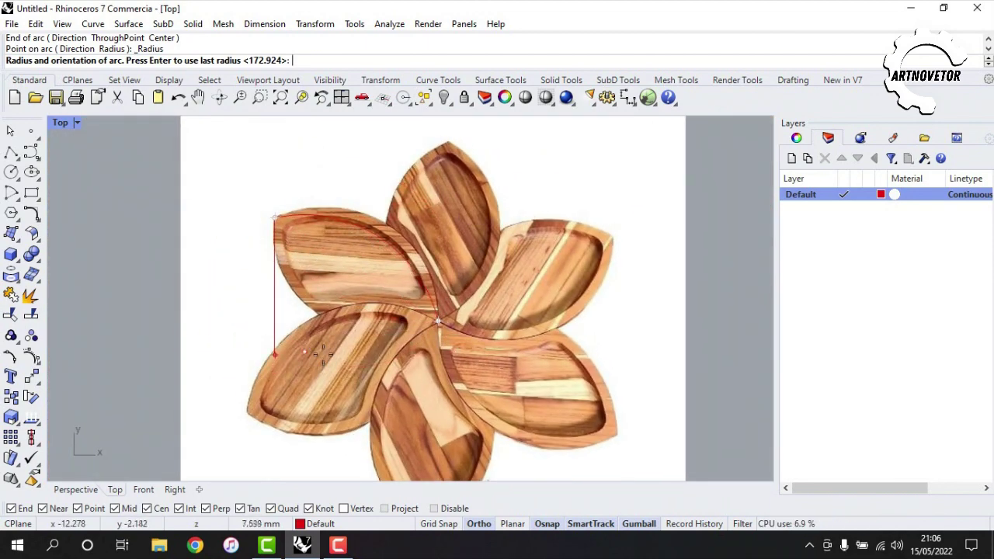
scroll(317, 346, "up", 2)
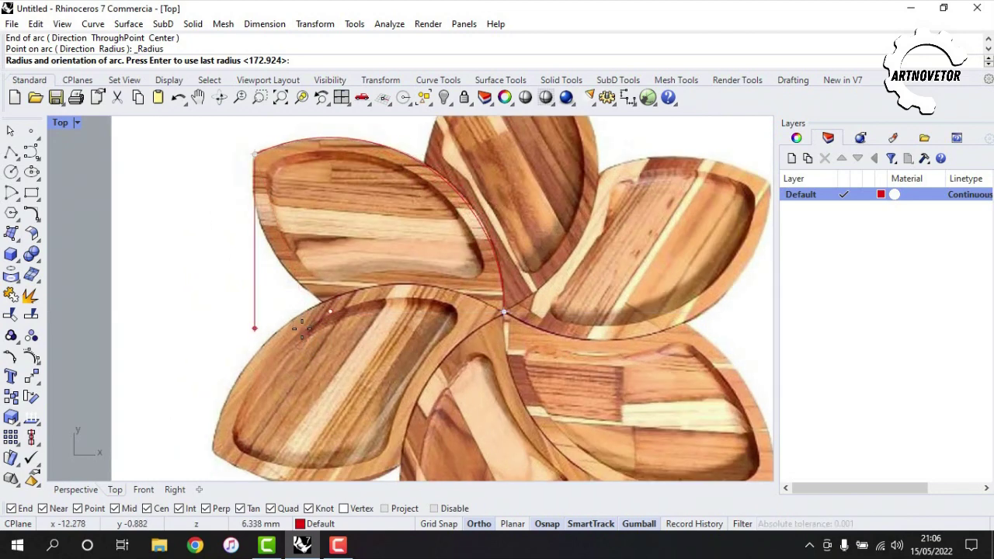
key("Escape")
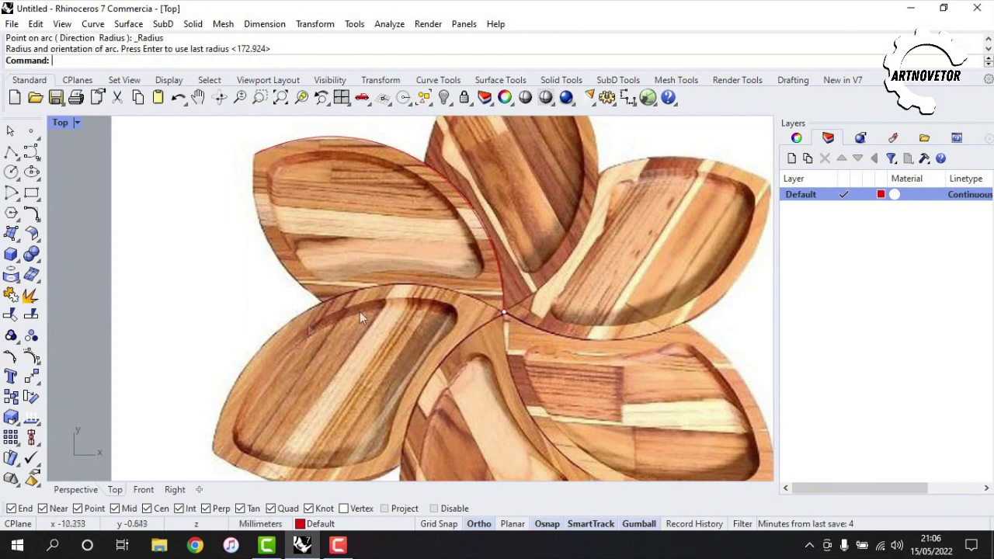
Mirror a copy of the petal arc across the line from the petal's outer tip to the centre point
scroll(392, 252, "down", 3)
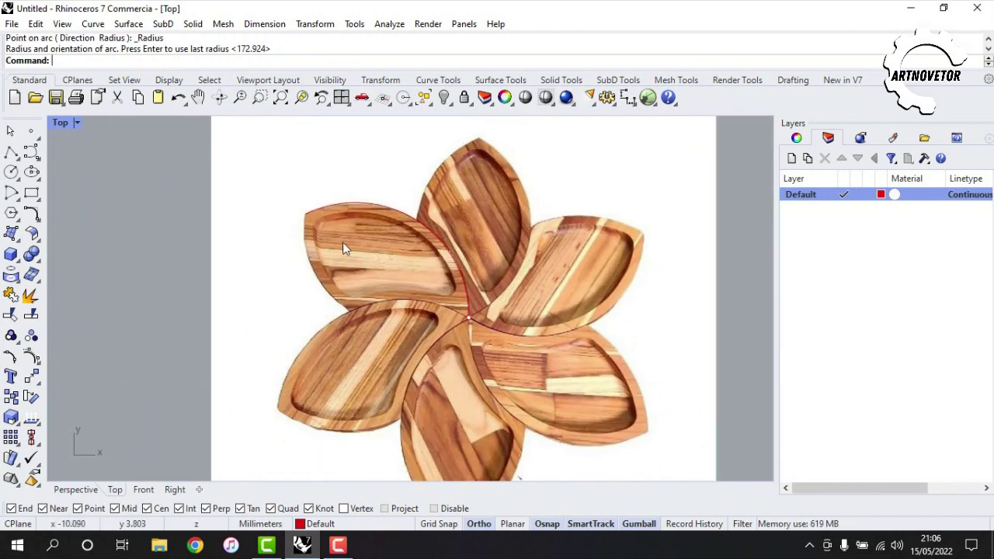
scroll(344, 248, "up", 3)
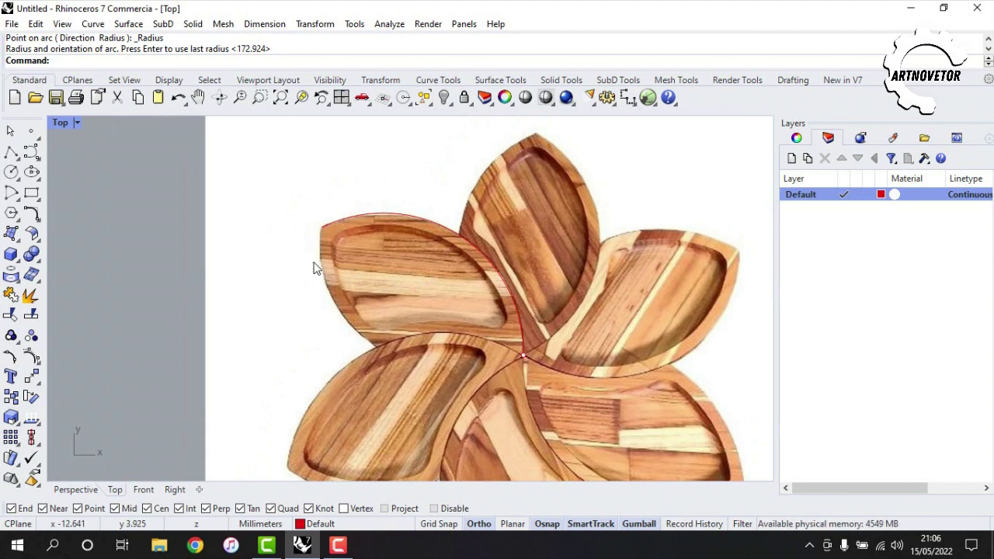
left_click(457, 233)
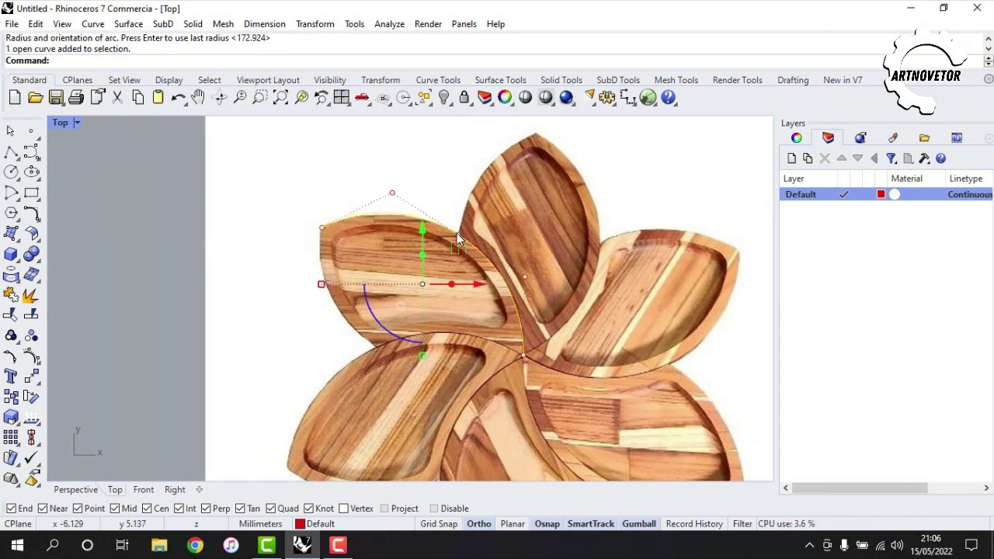
left_click(33, 378)
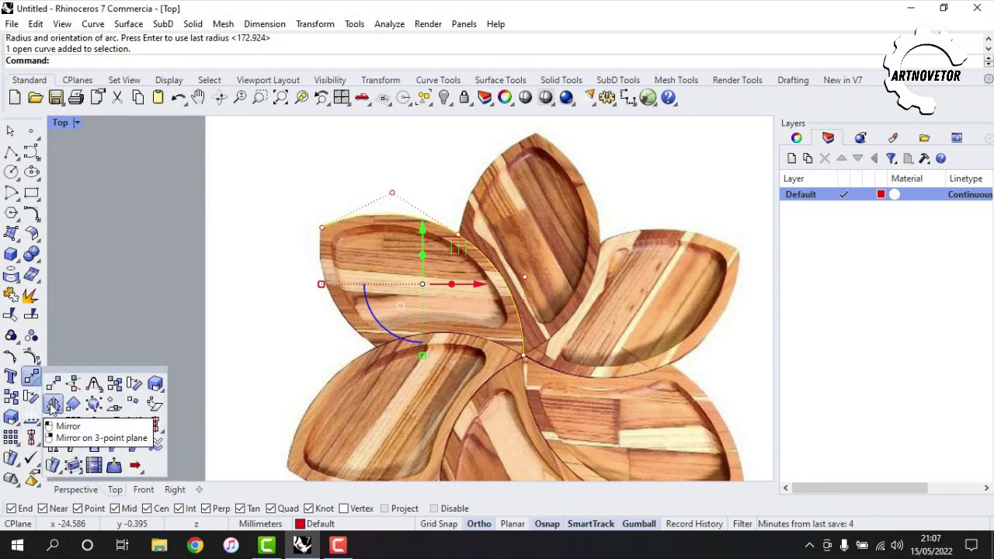
left_click(53, 403)
left_click(322, 227)
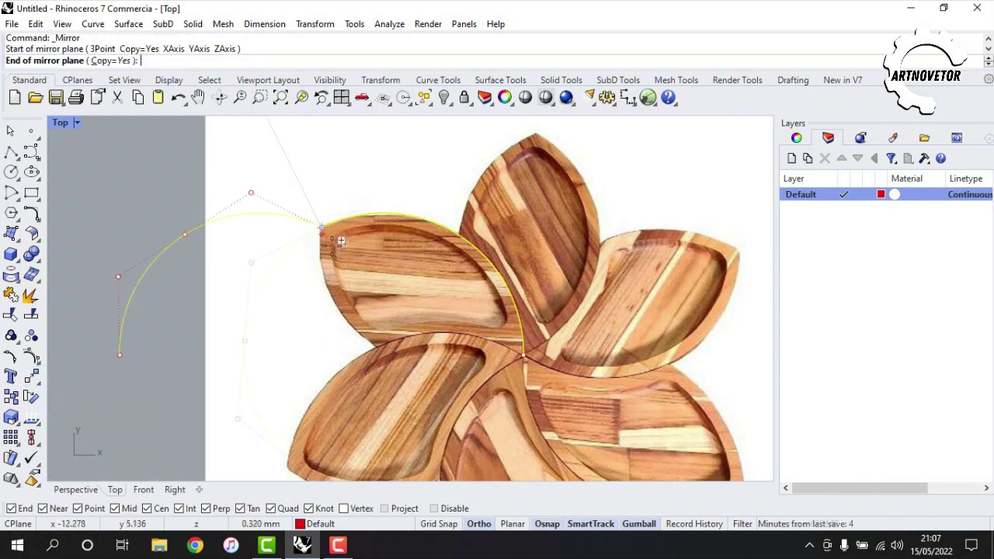
left_click(516, 363)
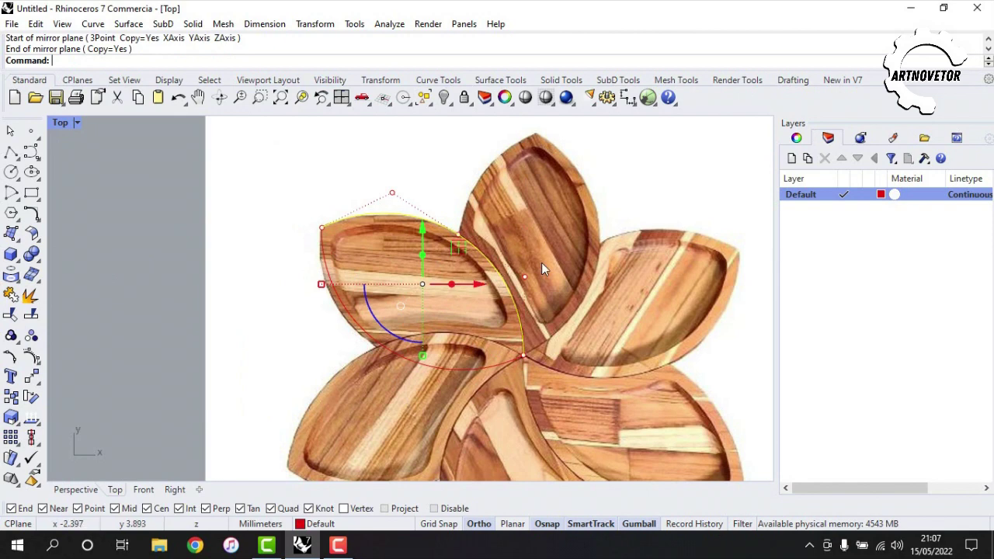
Rotate the mirrored arc about the petal's outer tip, with Ortho off, until it follows the petal's lower-left edge
right_click_drag(432, 310, 415, 292)
left_click(371, 329)
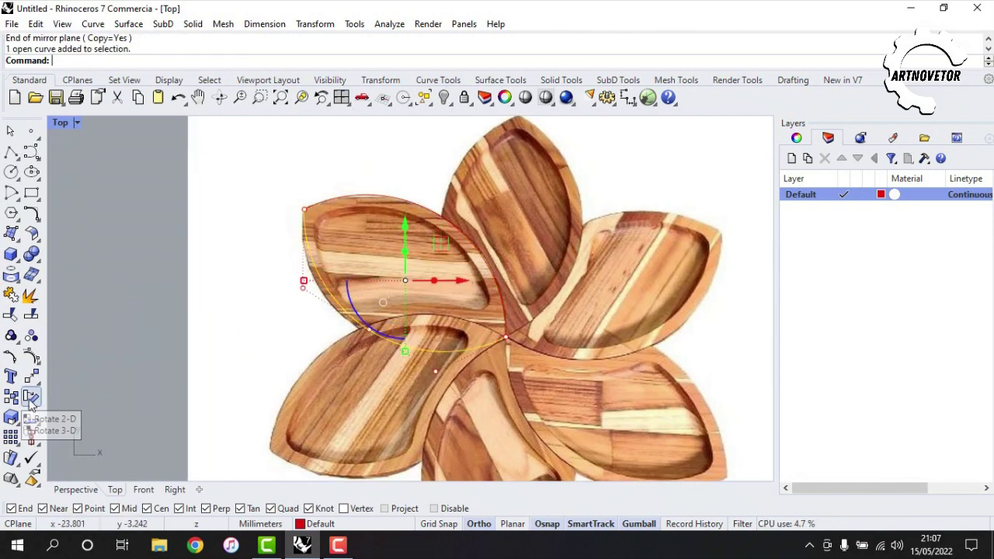
left_click(31, 397)
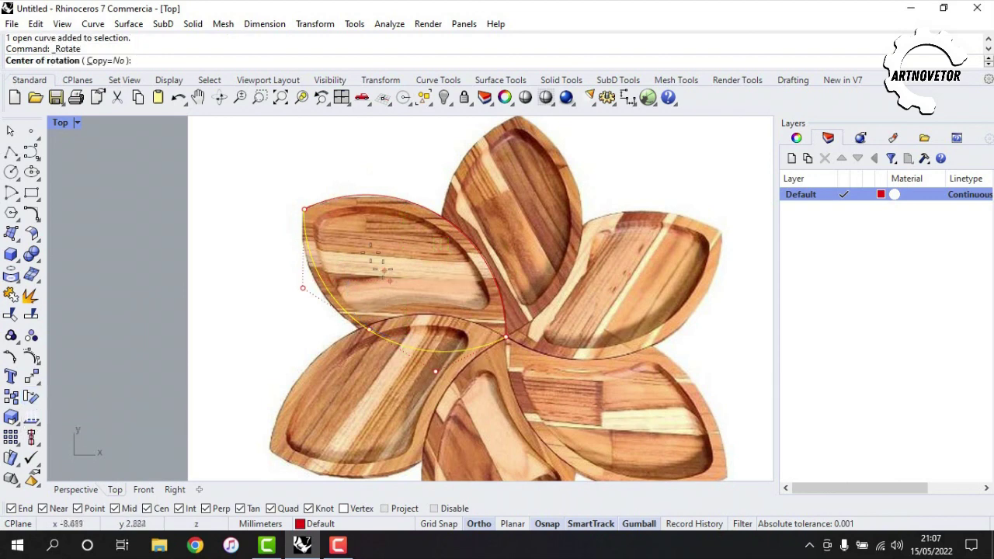
left_click(304, 210)
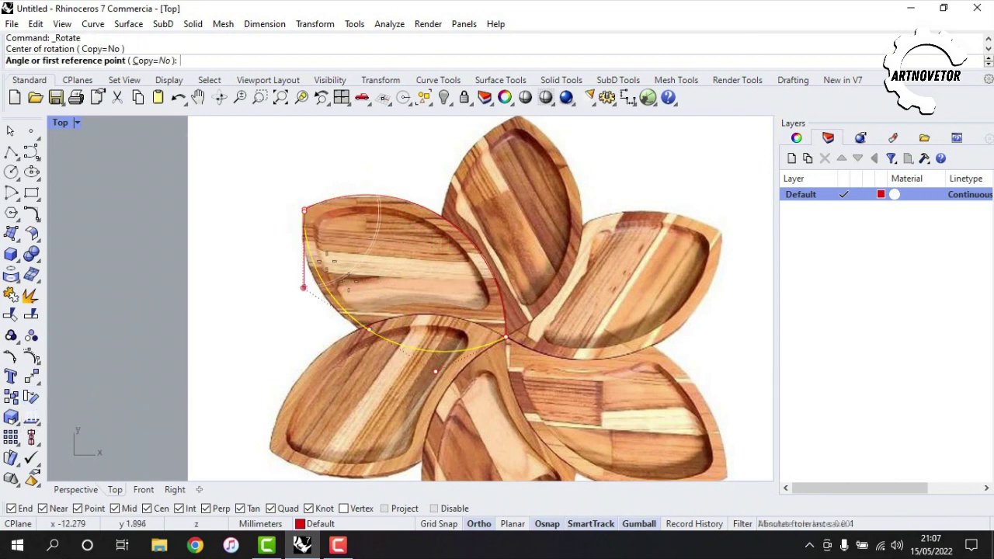
scroll(293, 226, "up", 8)
key("Escape")
scroll(329, 181, "up", 6)
scroll(329, 181, "up", 2)
right_click(329, 181)
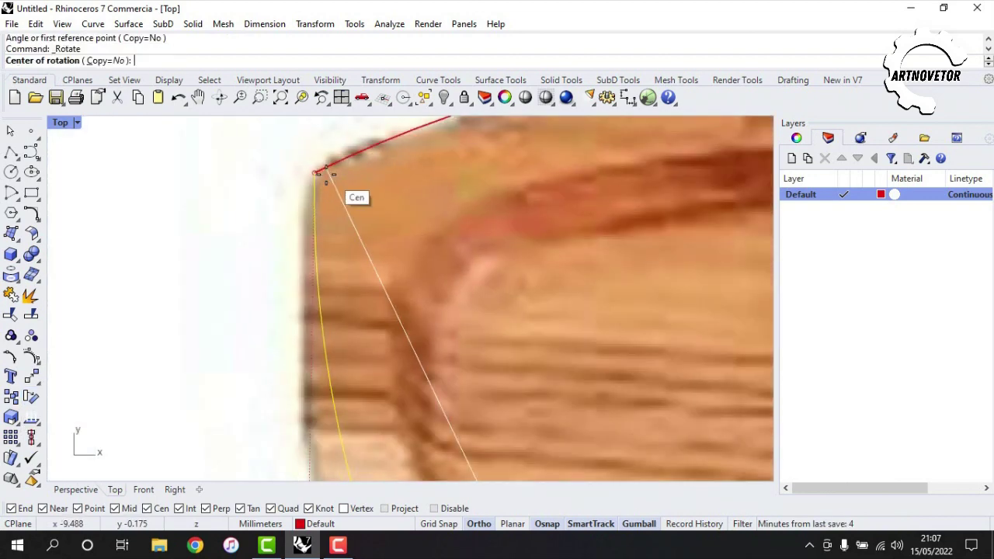
left_click(317, 173)
scroll(382, 242, "down", 9)
scroll(381, 242, "down", 5)
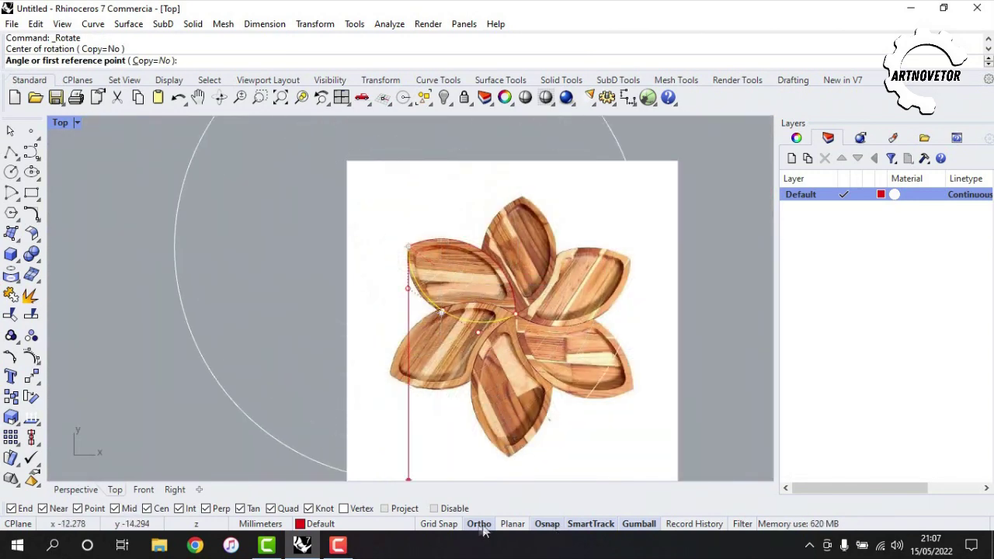
scroll(490, 353, "up", 6)
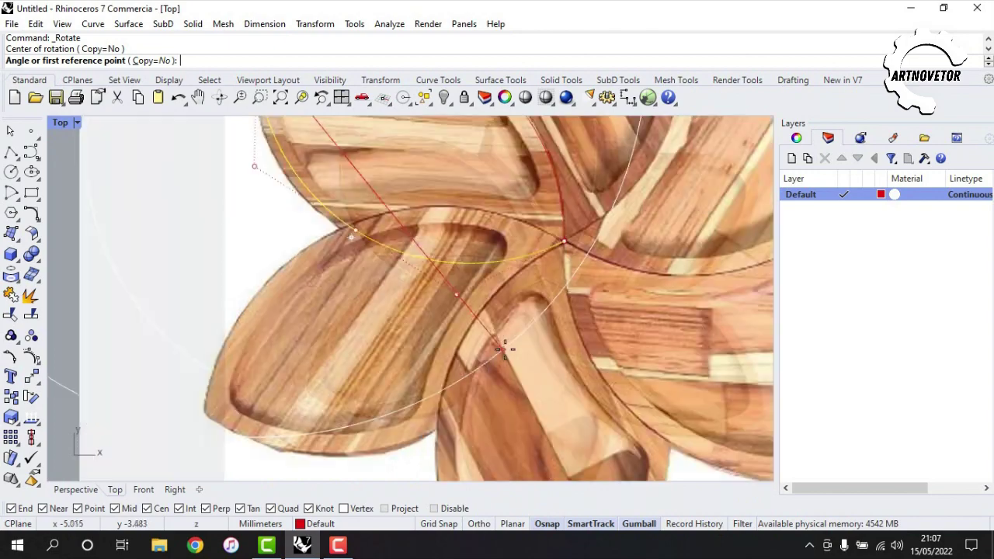
left_click(578, 216)
scroll(577, 218, "down", 2)
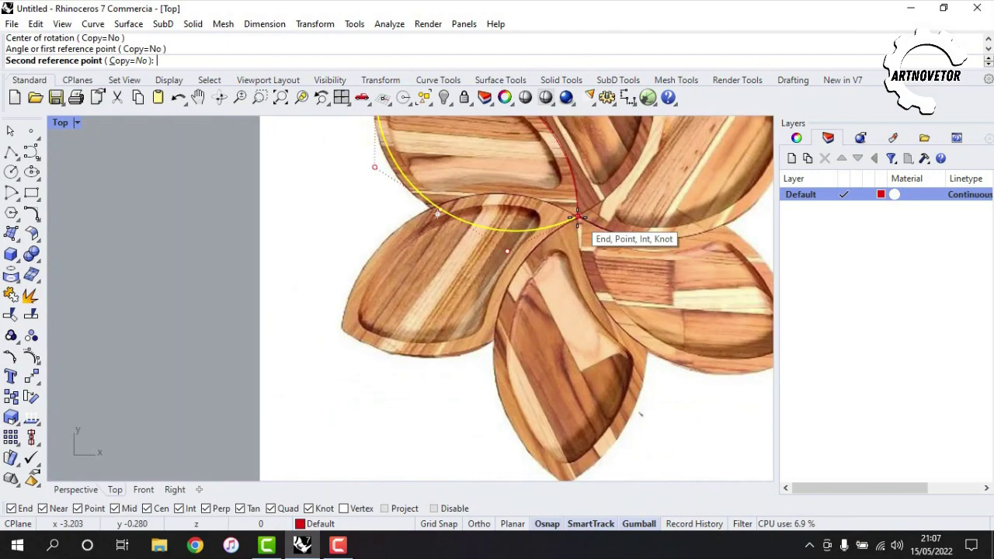
right_click_drag(581, 269, 590, 386)
scroll(482, 328, "up", 4)
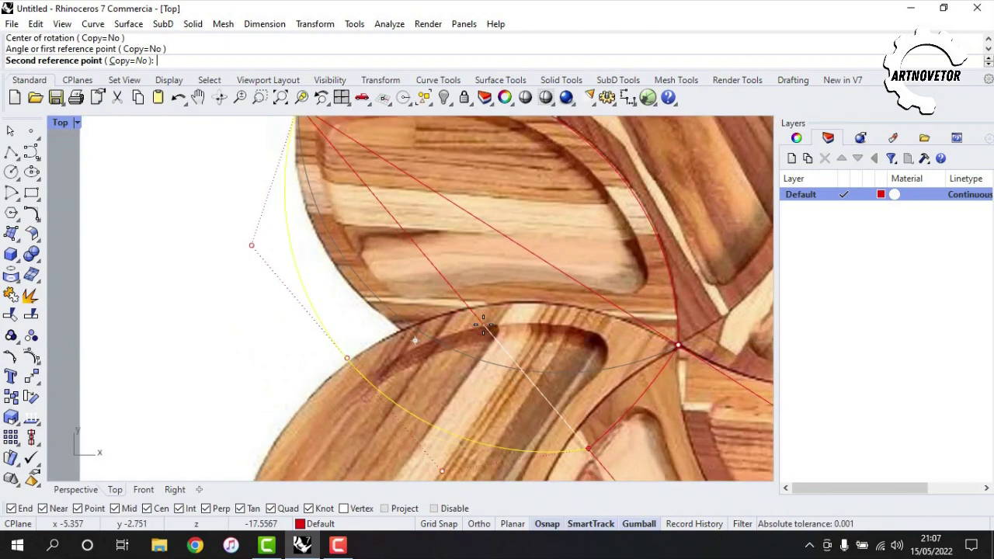
left_click(506, 253)
scroll(506, 253, "down", 8)
left_click(264, 247)
scroll(288, 252, "down", 4)
scroll(422, 284, "up", 4)
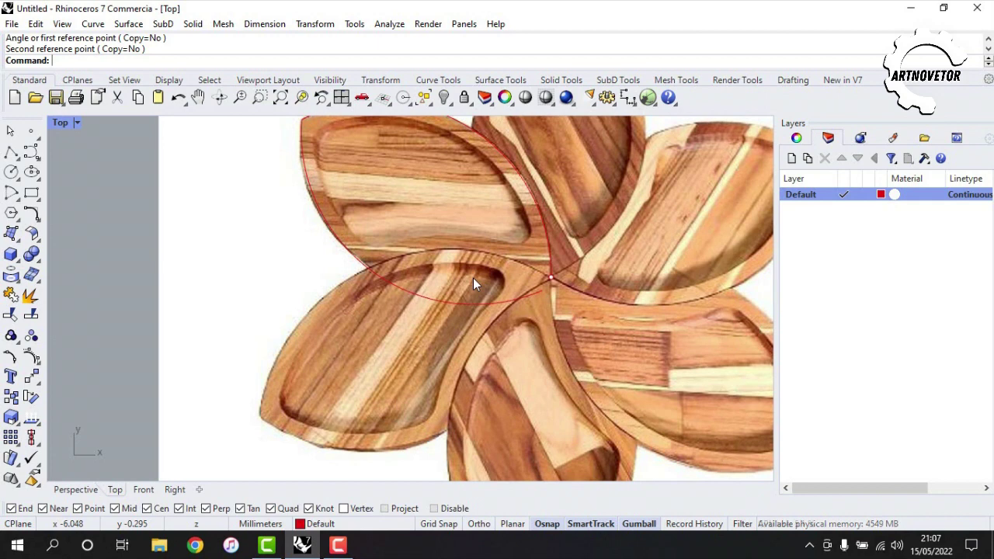
Trace the upper-left petal's lower edge with a start-end-radius arc from the lower-left arc, where the neighbouring petal meets it, to the centre point
right_click_drag(474, 283, 435, 318)
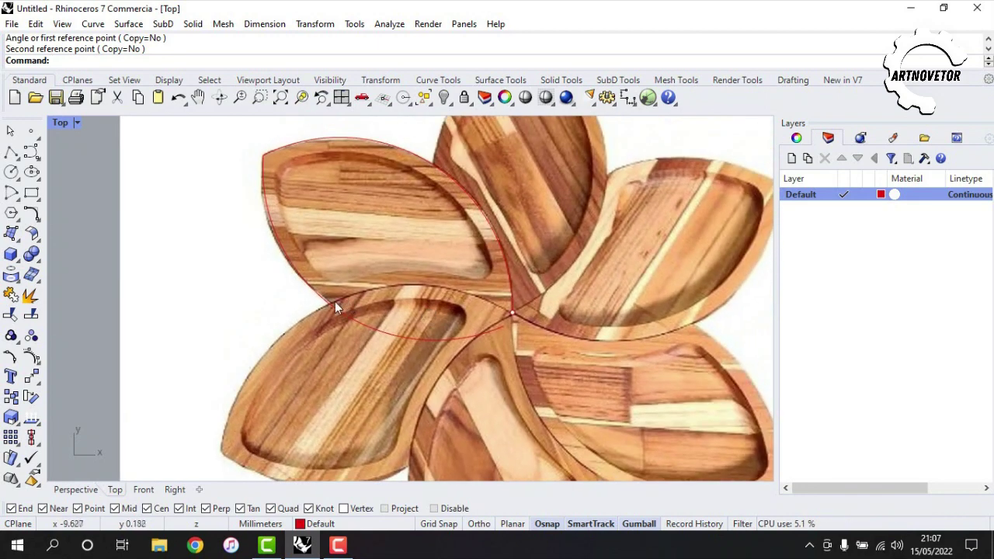
left_click(11, 194)
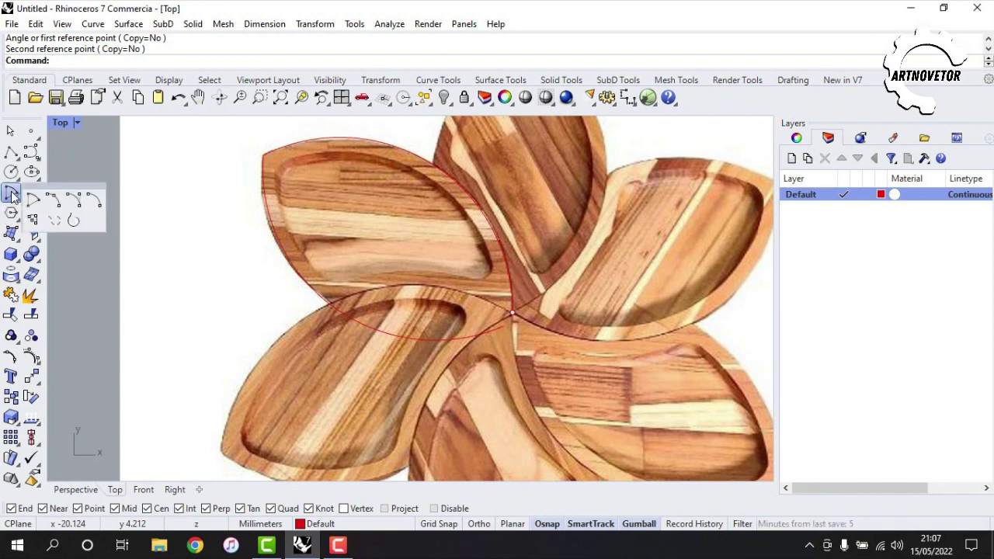
left_click(94, 201)
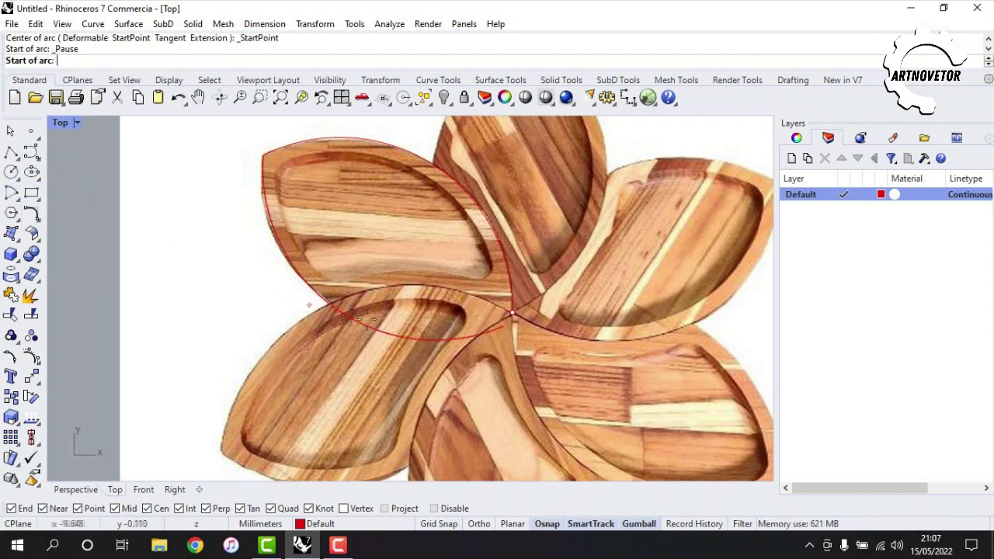
scroll(295, 298, "up", 8)
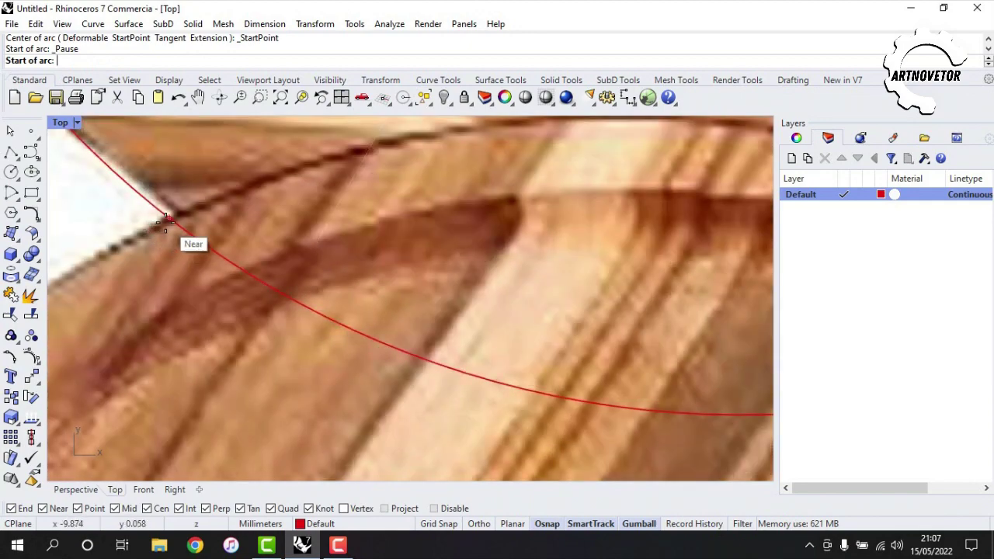
left_click(165, 221)
scroll(165, 222, "down", 5)
scroll(477, 198, "up", 4)
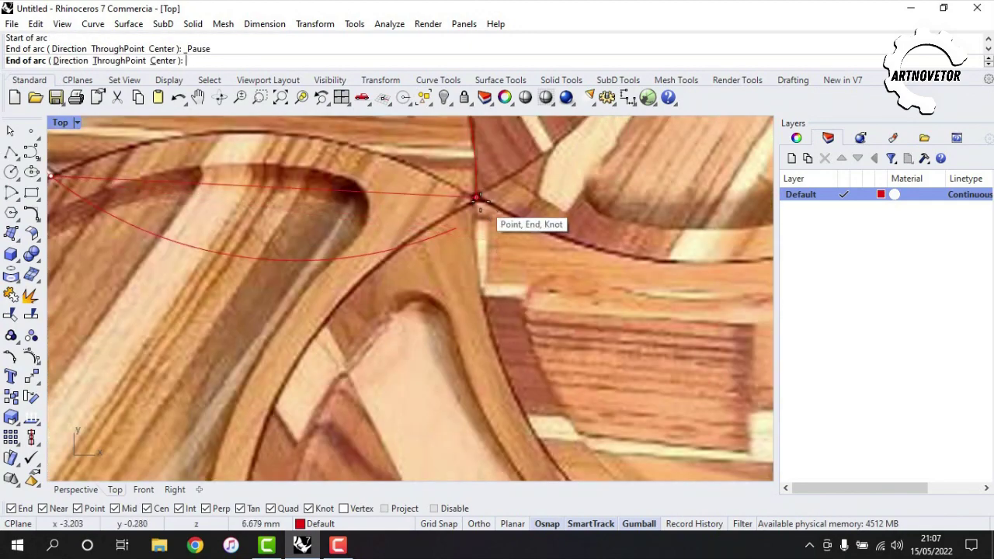
left_click(476, 198)
scroll(475, 199, "down", 5)
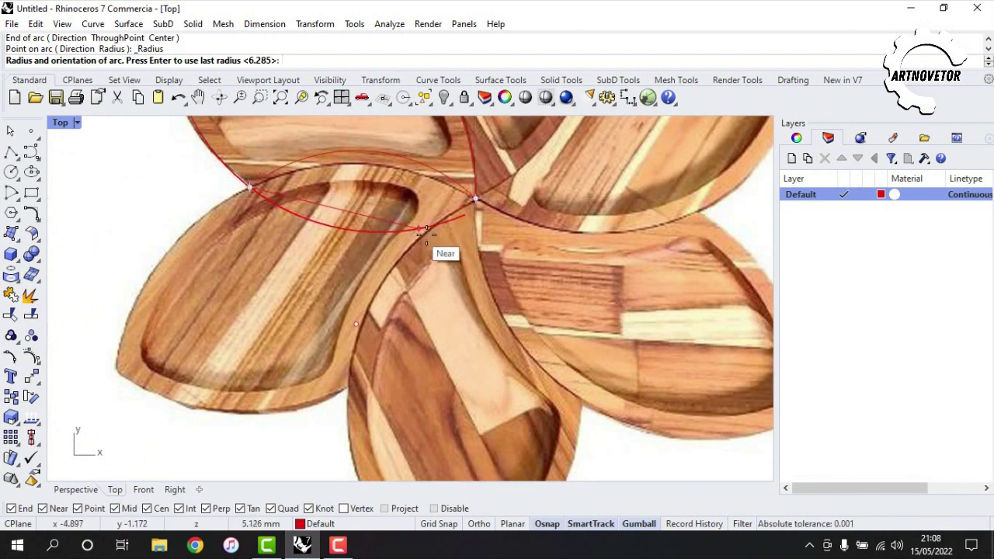
left_click(466, 243)
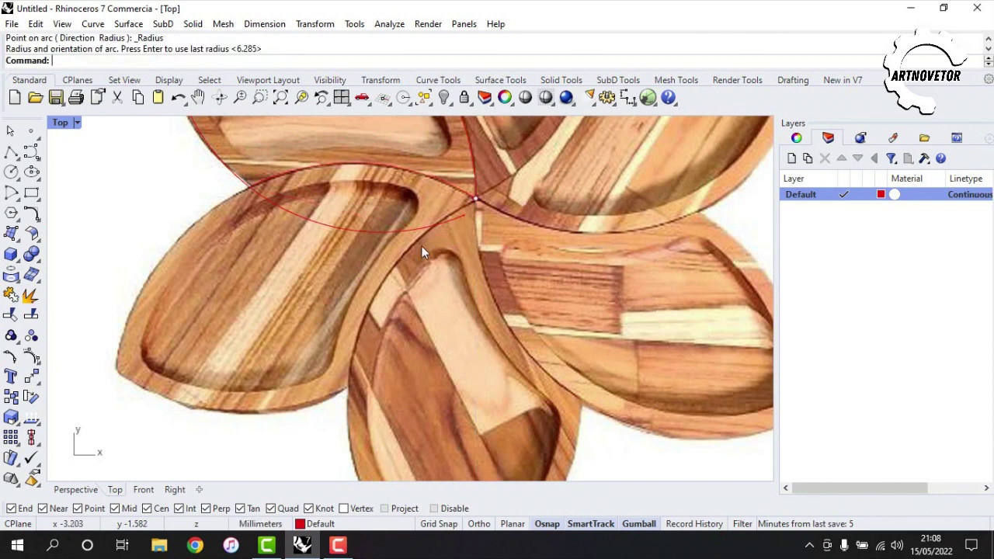
Trim the lower-left petal arc where it extends past the new lower-edge arc
right_click_drag(409, 195, 413, 267)
left_click(404, 227)
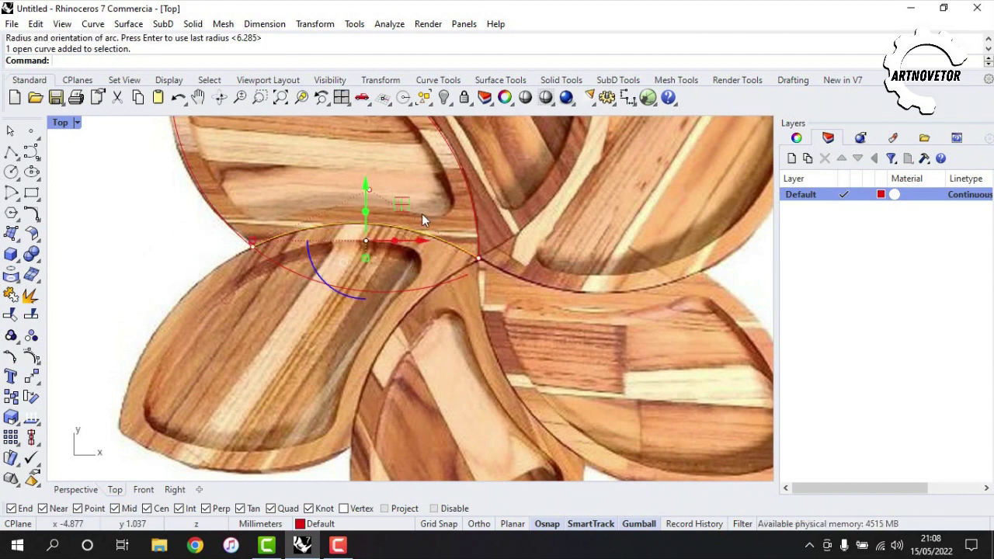
left_click(10, 315)
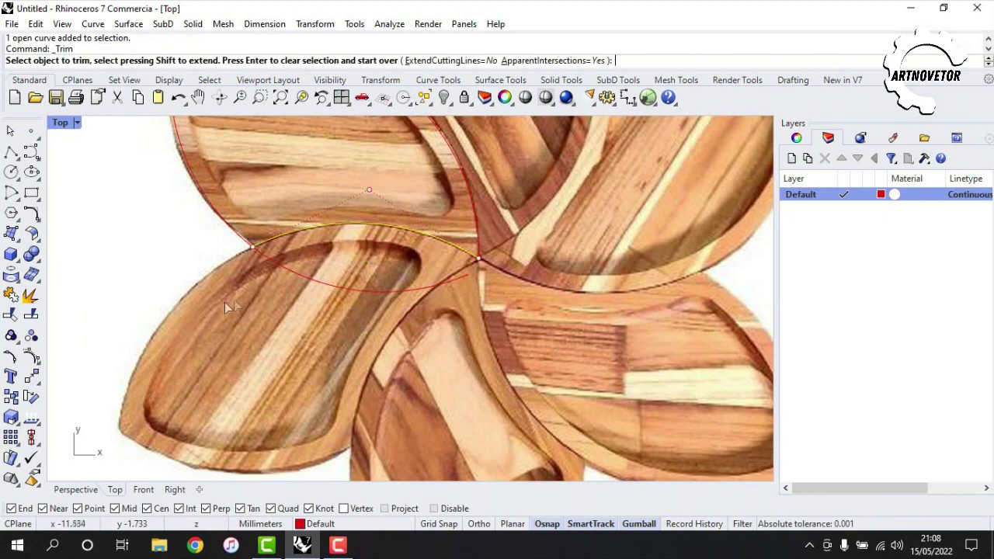
left_click(310, 287)
key("Return")
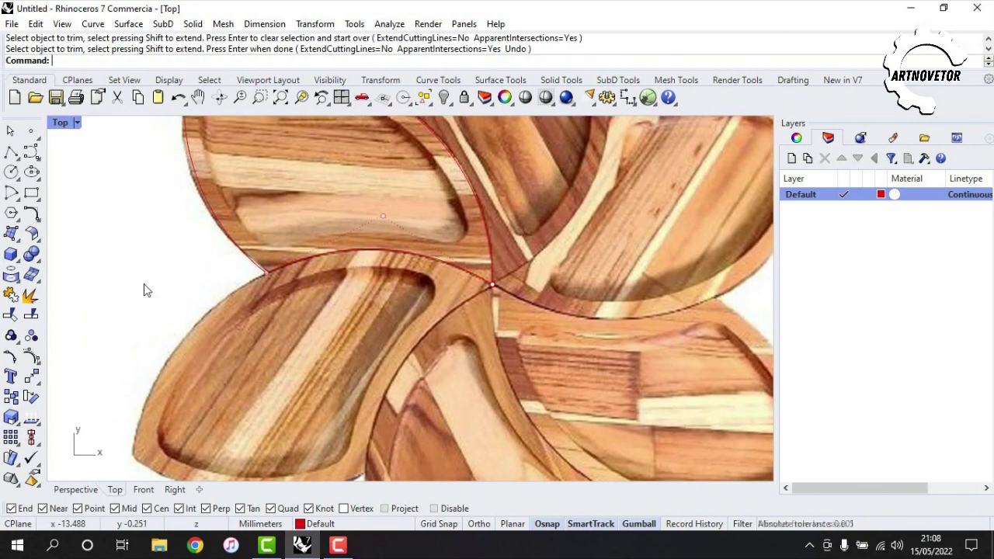
Move the traced petal curves and the centre point off the reference image into empty space beside it
scroll(148, 286, "down", 5)
scroll(309, 309, "up", 6)
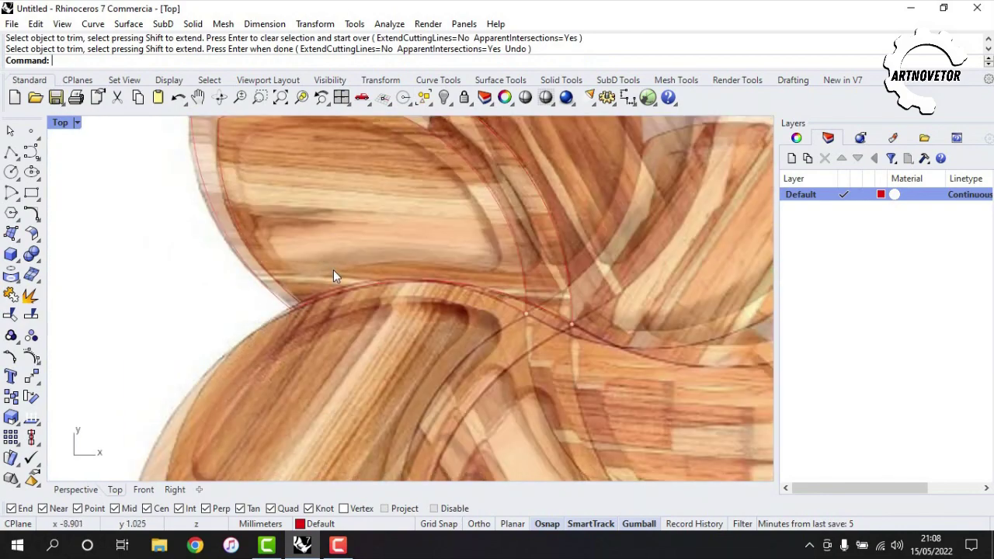
scroll(333, 277, "down", 6)
right_click_drag(249, 203, 300, 232)
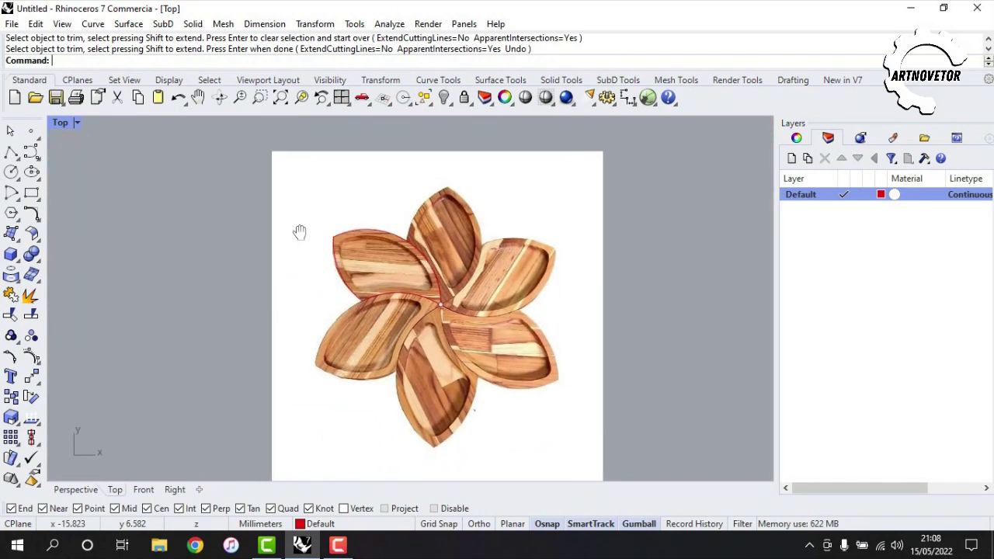
left_click_drag(207, 152, 473, 322)
right_click_drag(540, 306, 694, 305)
left_click_drag(598, 268, 271, 286)
left_click(323, 270)
right_click_drag(313, 290, 390, 273)
left_click_drag(158, 177, 360, 343)
left_click_drag(320, 263, 224, 266)
left_click(328, 230)
right_click_drag(328, 231, 440, 256)
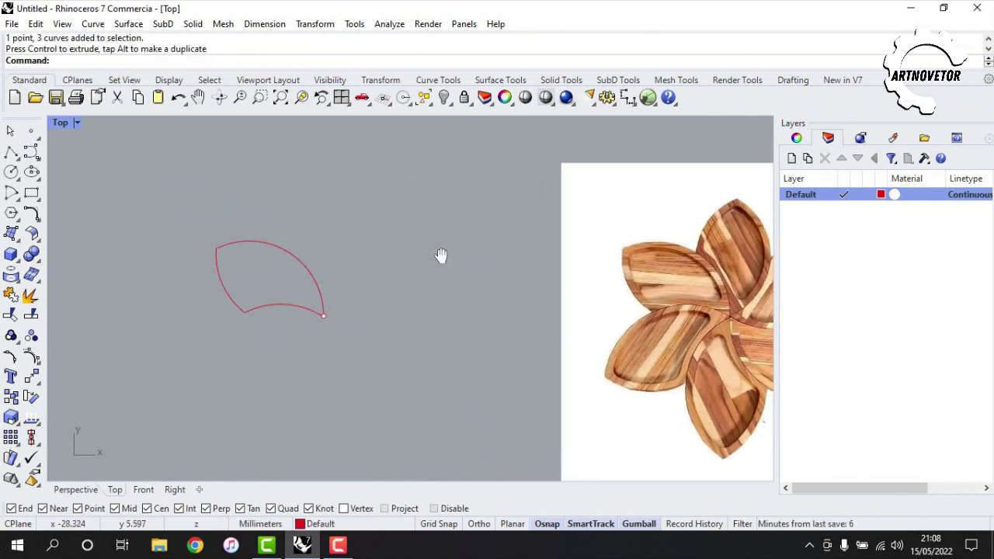
Shift the petal curves and centre point farther away from the reference image and slightly upward
right_click_drag(399, 230, 428, 233)
left_click_drag(196, 210, 439, 382)
left_click_drag(359, 285, 325, 282)
key("Escape")
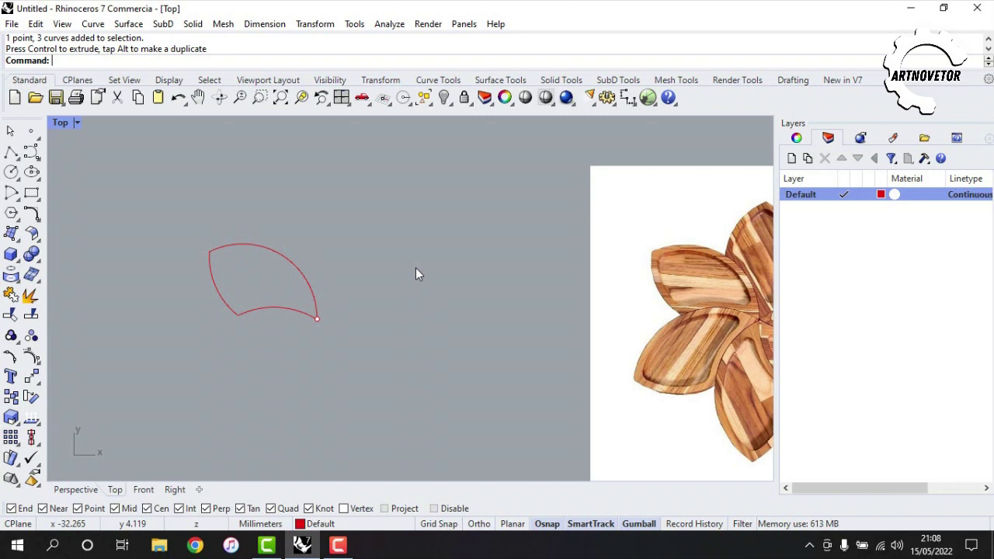
right_click_drag(416, 273, 510, 284)
left_click_drag(222, 194, 546, 417)
right_click_drag(491, 319, 558, 356)
left_click_drag(411, 254, 404, 199)
left_click_drag(458, 268, 374, 272)
mouse_move(525, 246)
right_mouse_down()
mouse_move(566, 284)
mouse_move(535, 256)
right_mouse_up()
left_click(490, 223)
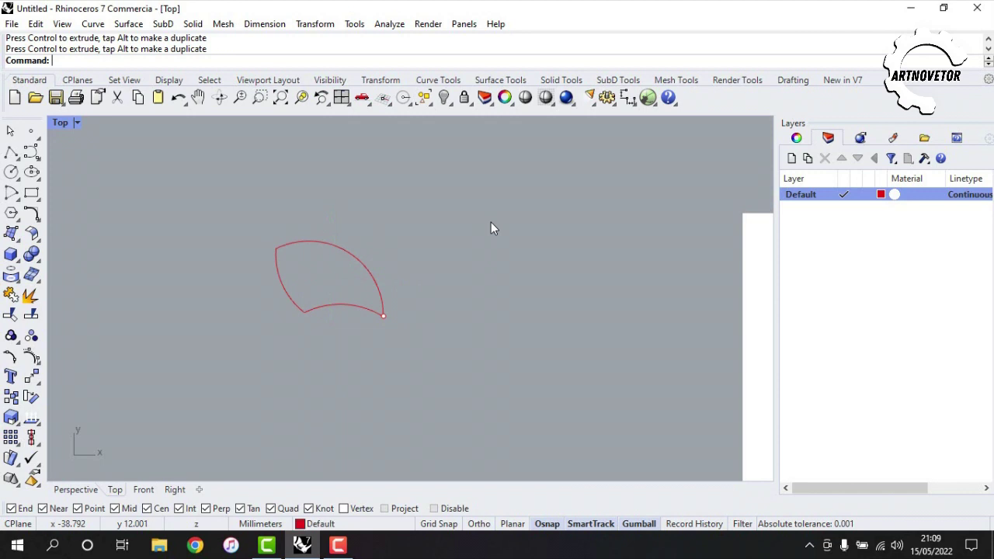
right_click_drag(504, 249, 484, 237)
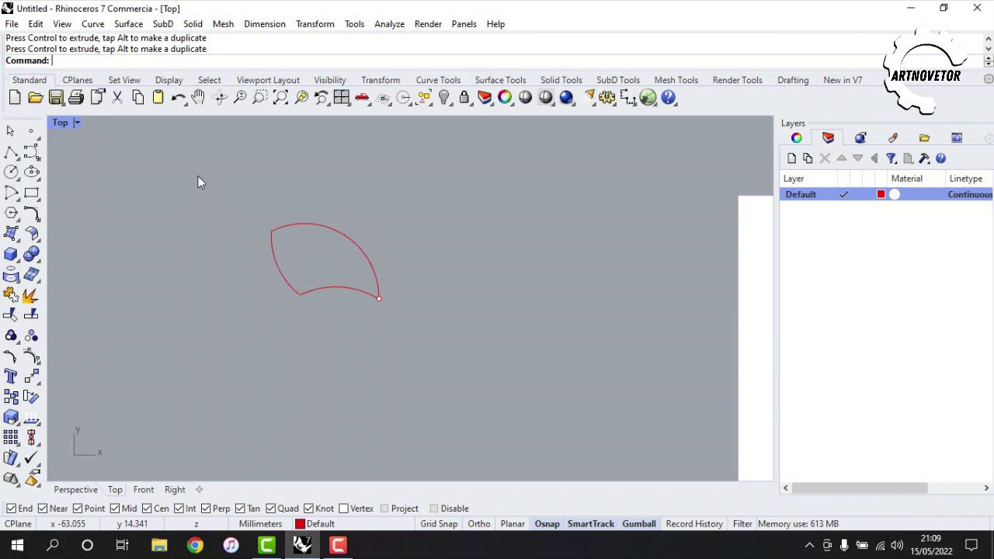
left_click_drag(179, 167, 424, 347)
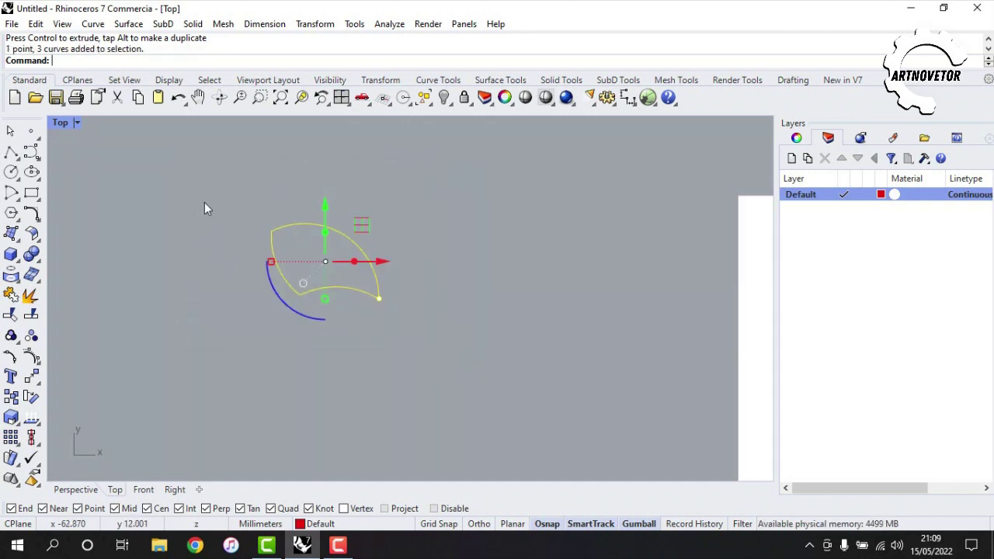
left_click(163, 183)
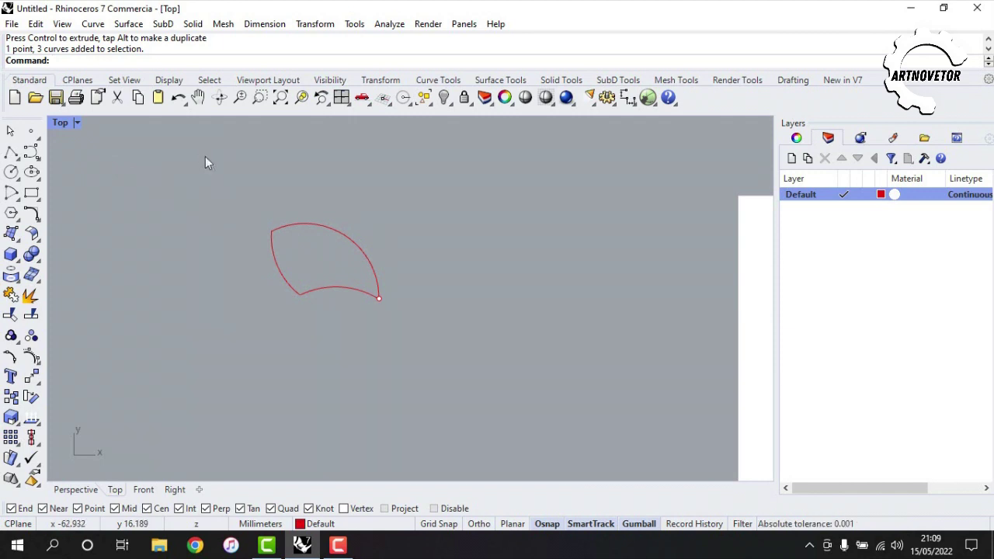
Undo the Gumball moves to put the petal curves and centre point back over the reference image
right_click_drag(409, 213, 336, 242)
scroll(337, 241, "down", 8)
right_click_drag(426, 261, 500, 261)
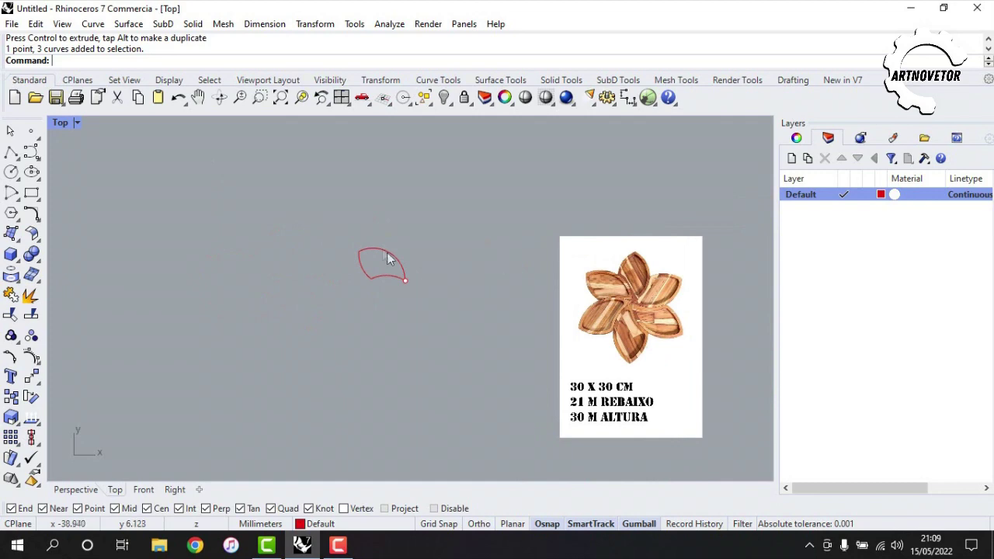
scroll(412, 276, "up", 5)
right_click_drag(372, 268, 355, 256)
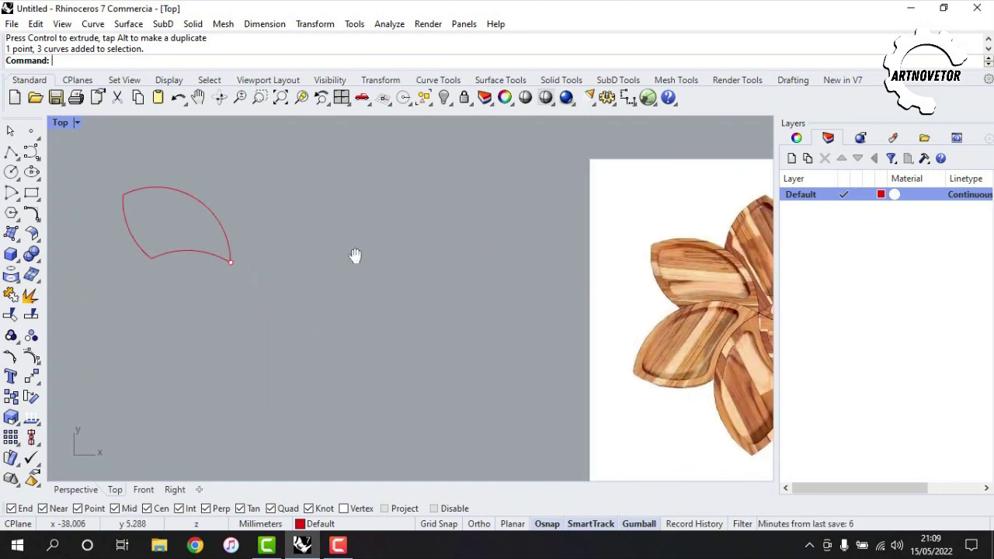
scroll(357, 321, "down", 2)
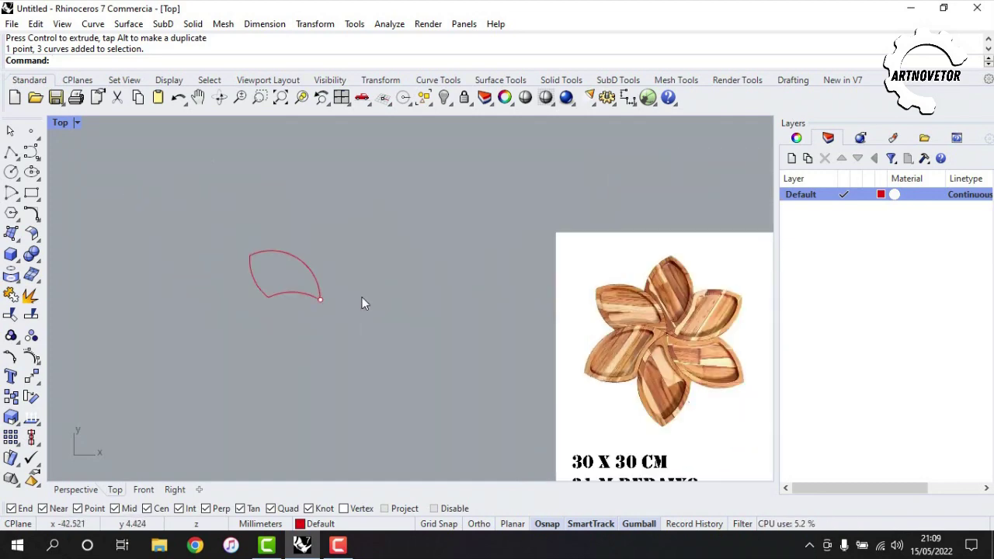
key("ctrl+z")
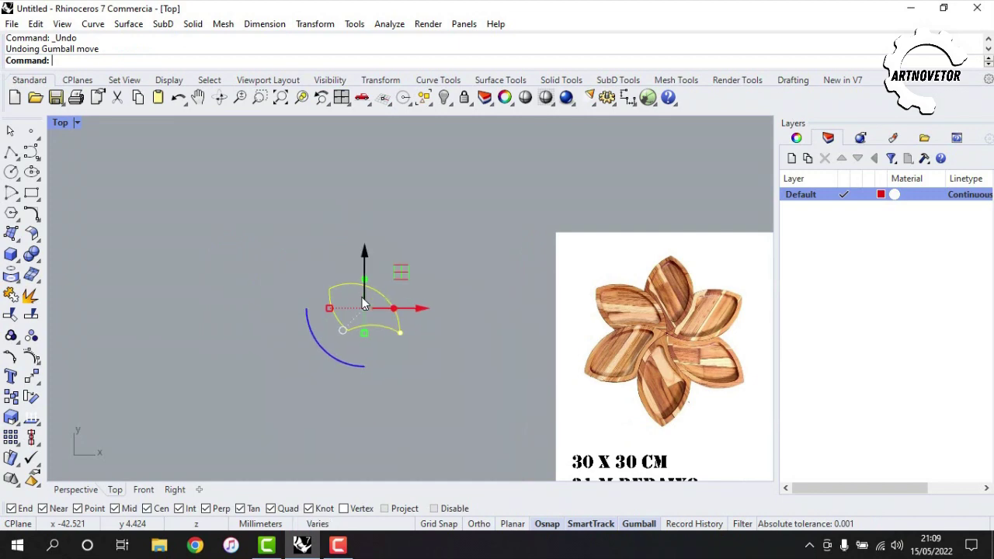
key("ctrl+z")
scroll(618, 301, "up", 4)
right_click_drag(618, 324, 498, 295)
left_click(414, 244)
scroll(501, 260, "up", 3)
left_click(525, 205)
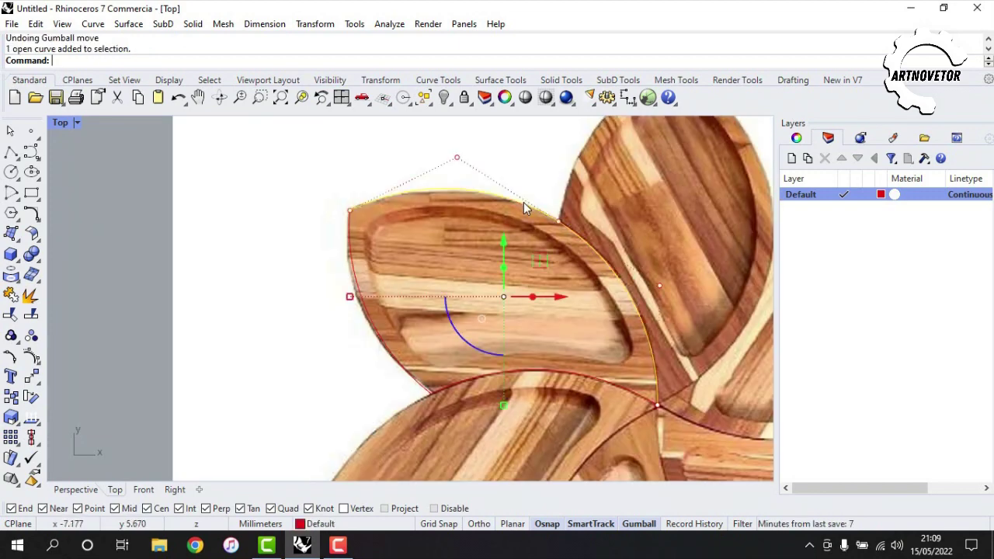
key("Escape")
scroll(171, 216, "down", 5)
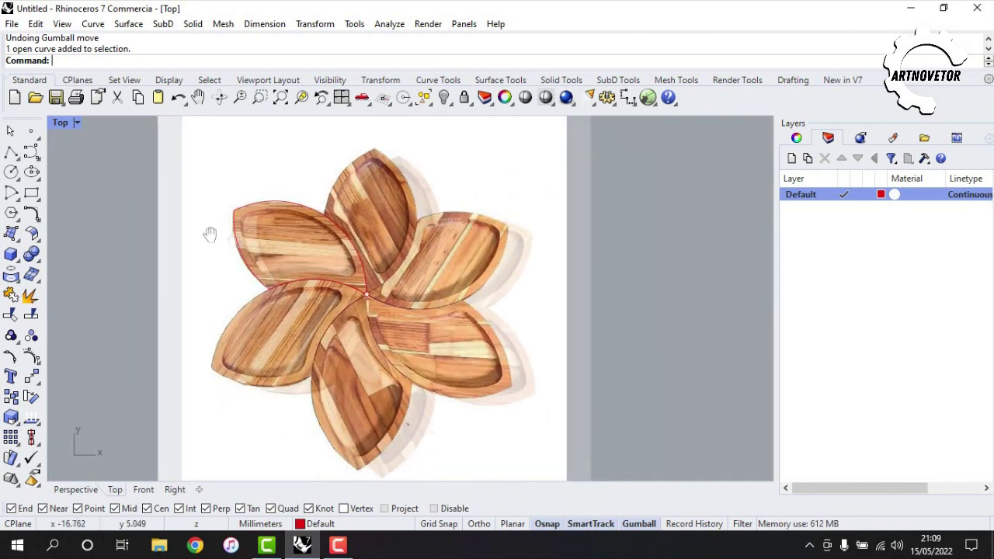
Join the three arcs of the upper-left petal into one closed curve
left_click_drag(142, 145, 510, 350)
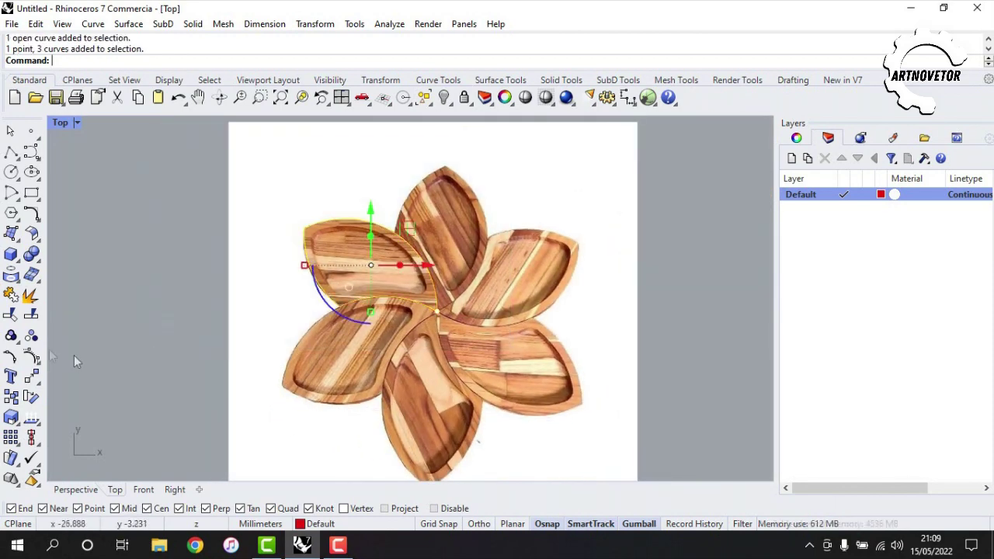
left_click(10, 295)
scroll(310, 269, "up", 4)
Offset the closed petal curve 0.5 mm inward with sharp corners to outline the recess
left_click(300, 261)
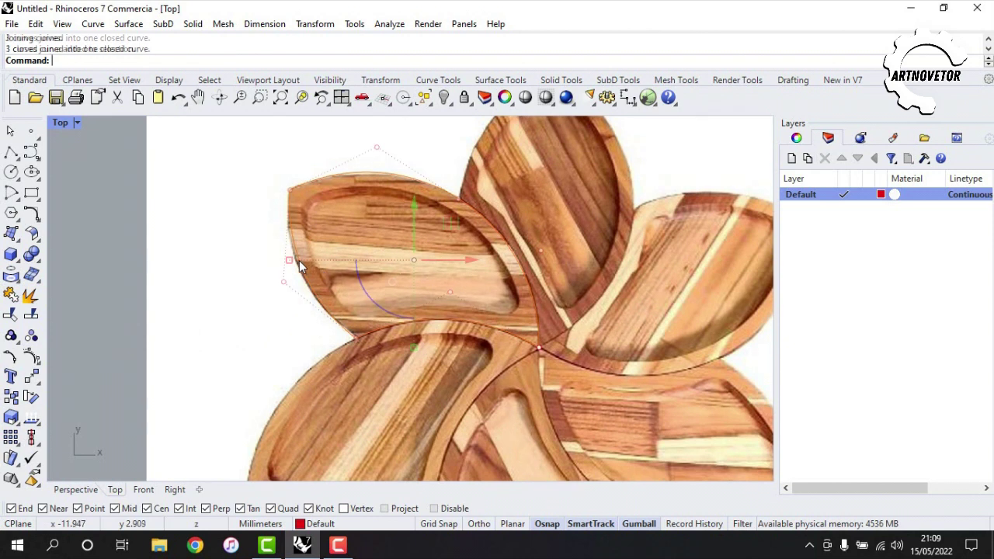
left_click(33, 216)
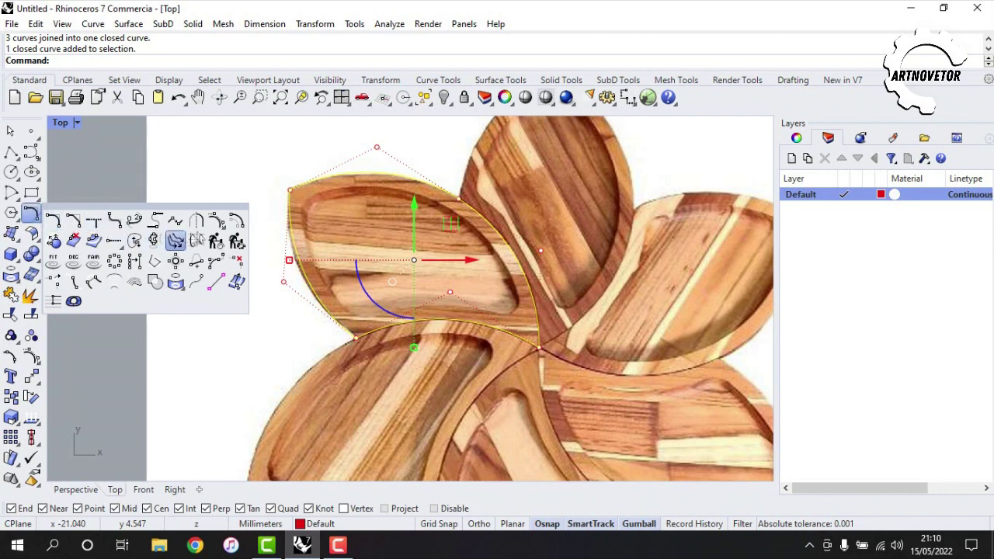
left_click(236, 223)
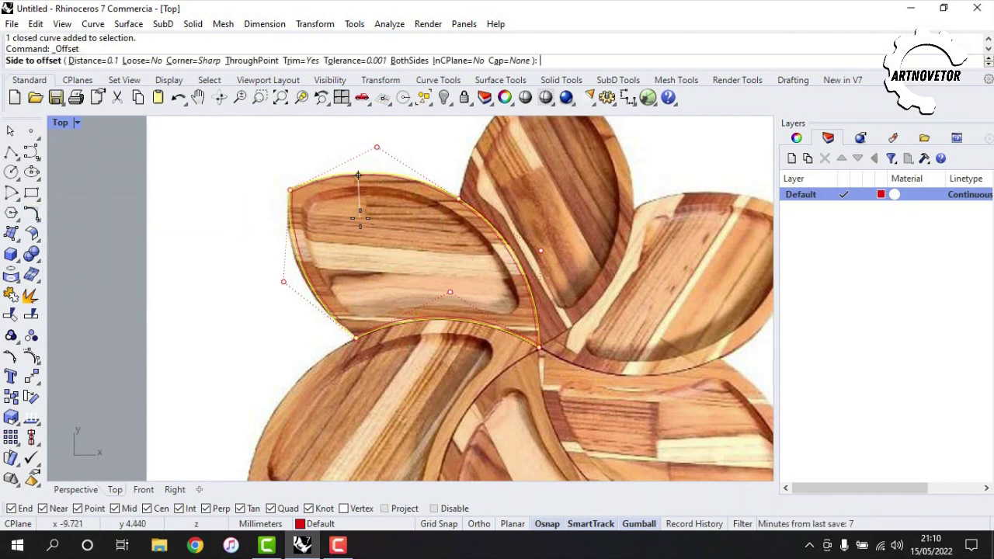
type("1")
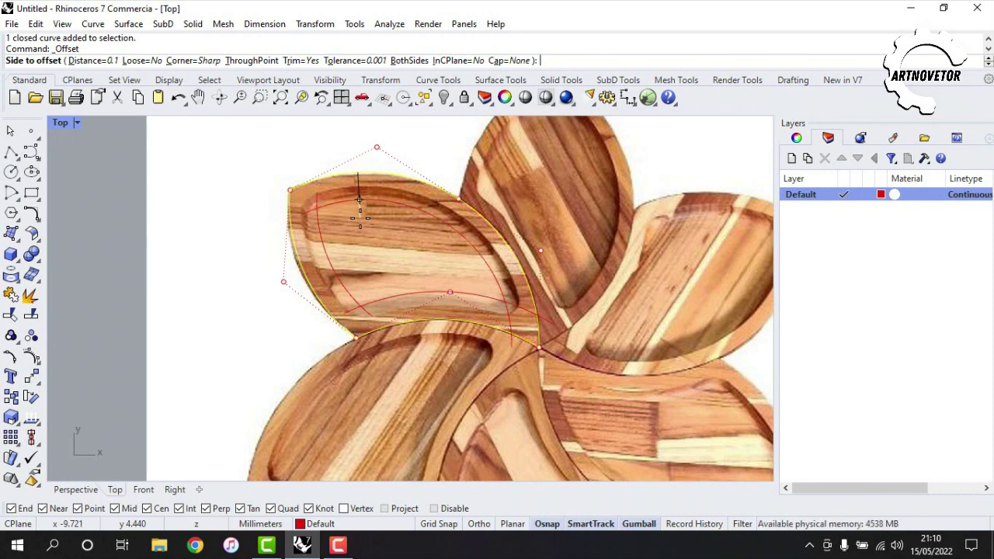
type("0.8")
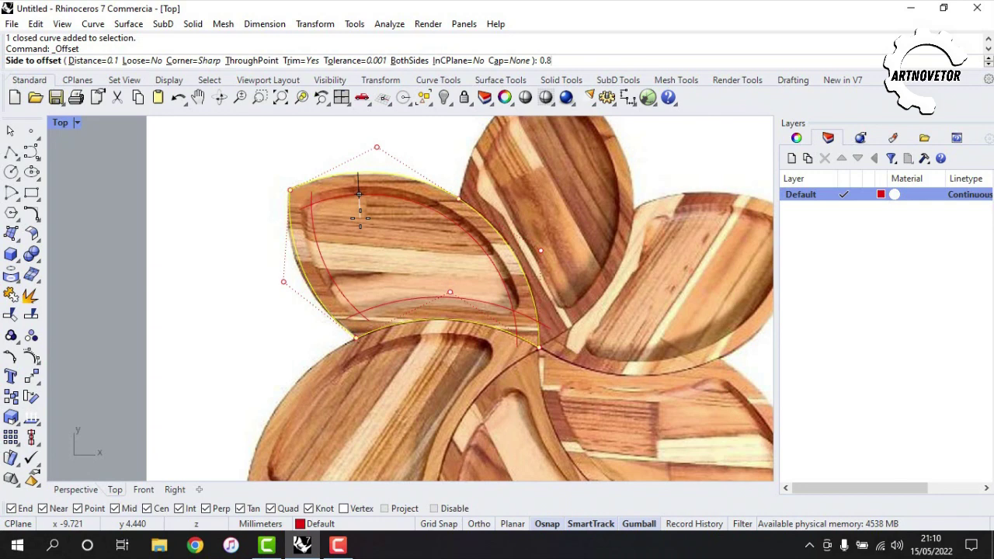
key("BackSpace")
type("0")
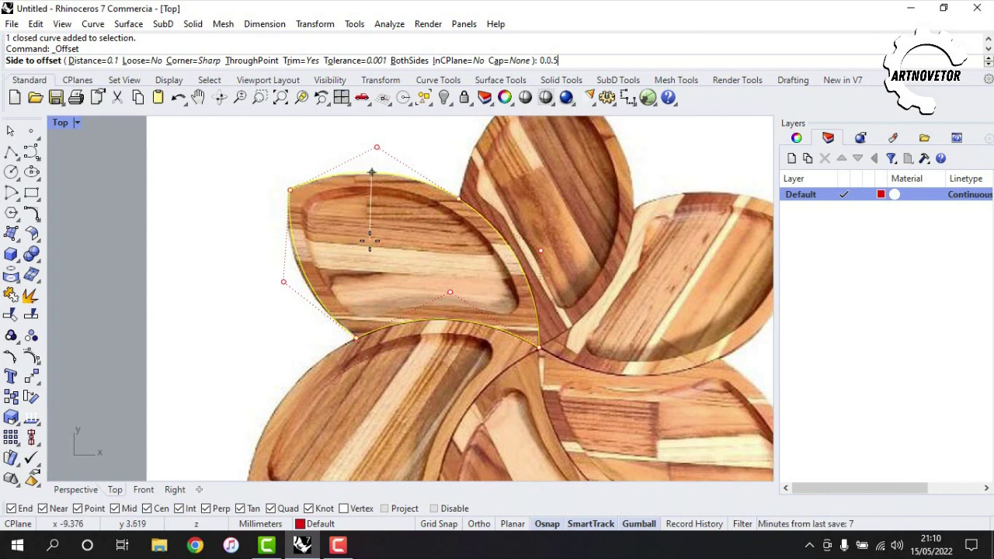
key("BackSpace")
type("5")
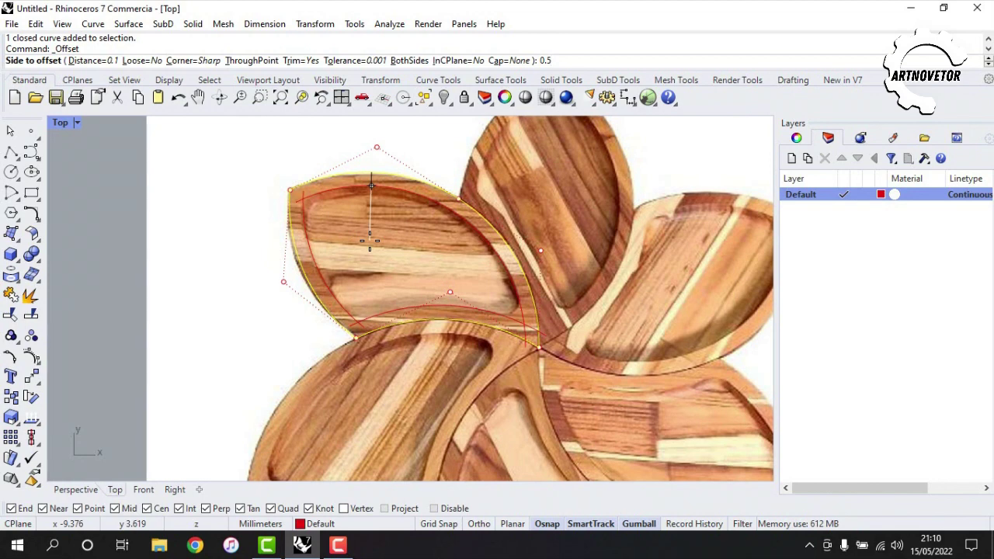
left_click(369, 240)
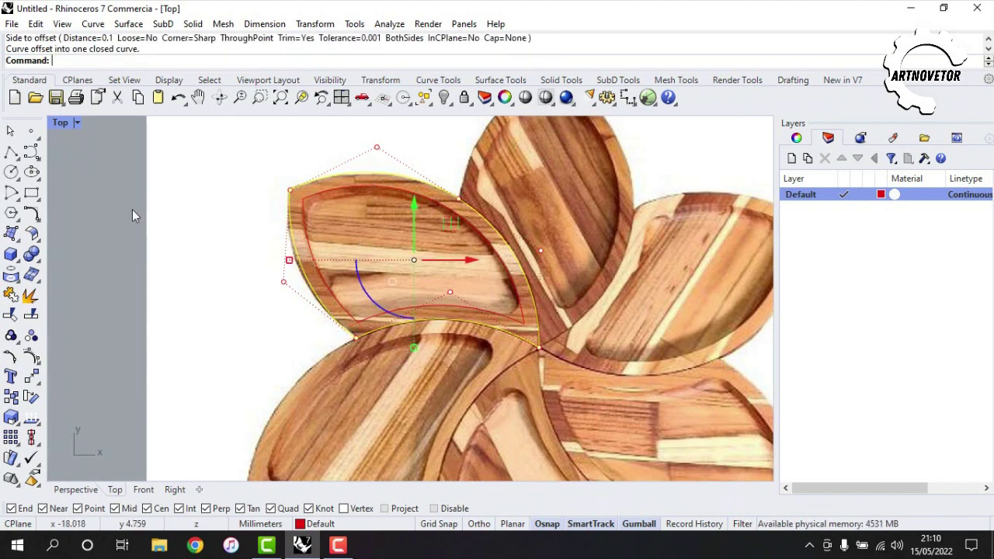
Try a 1 mm fillet on the recess outline's corner nearest the flower's centre, and undo it
left_click(32, 214)
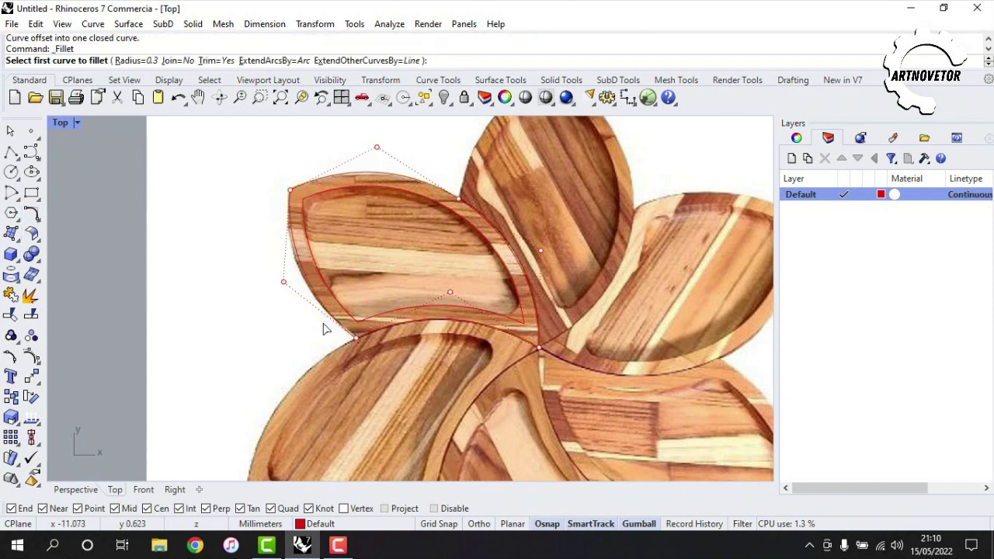
type("1")
key("Return")
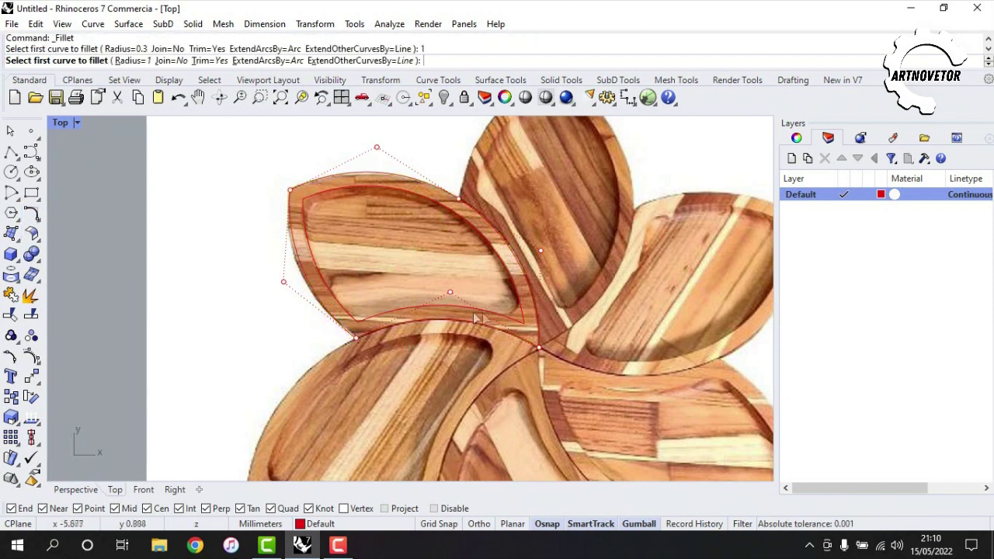
left_click(515, 315)
left_click(533, 319)
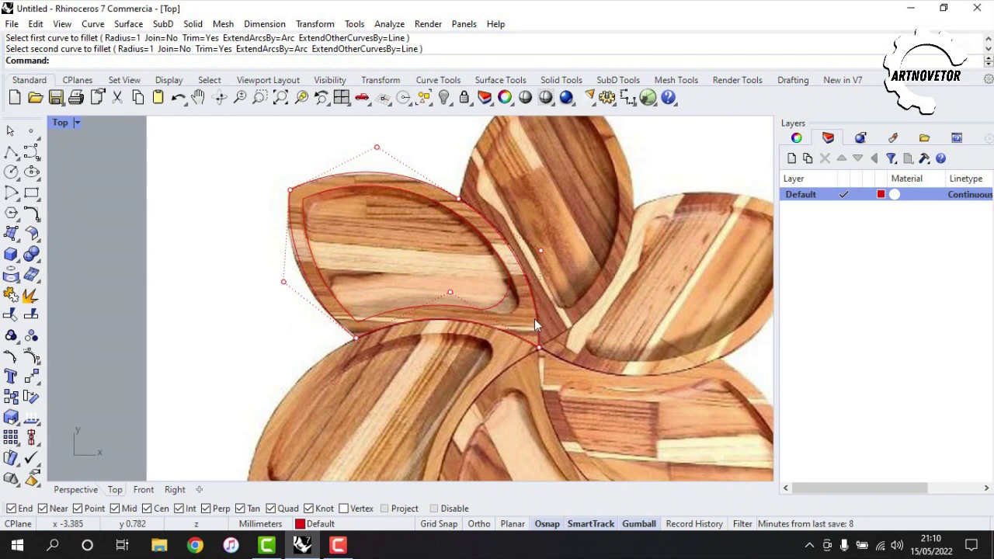
key("ctrl+z")
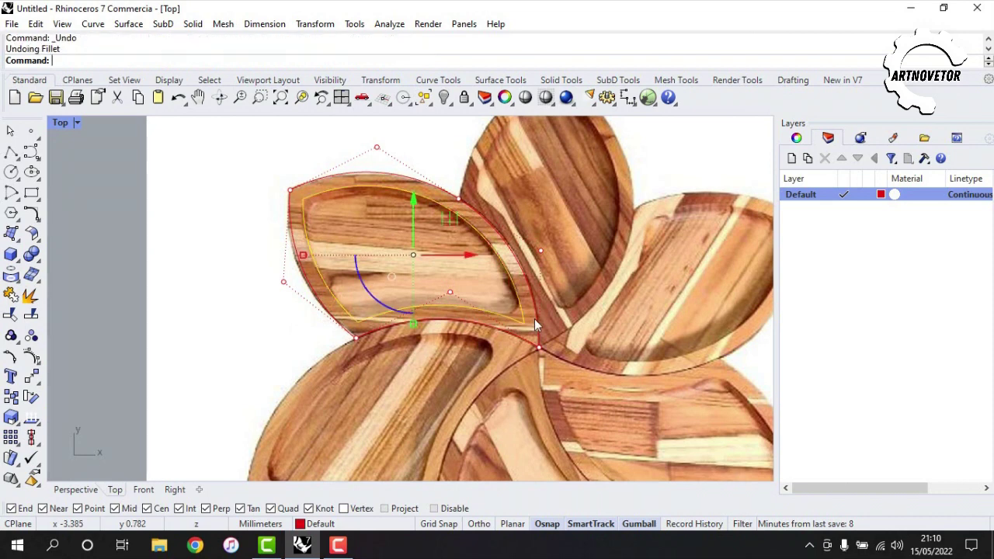
Fillet the recess outline's corner nearest the flower's centre with a 0.5 mm radius
left_click(32, 214)
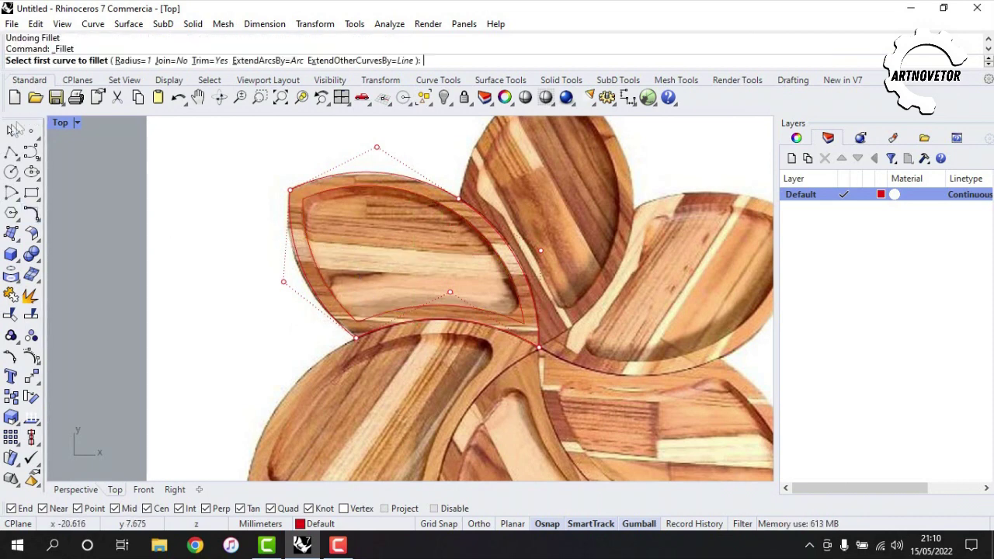
left_click(10, 130)
left_click(341, 304)
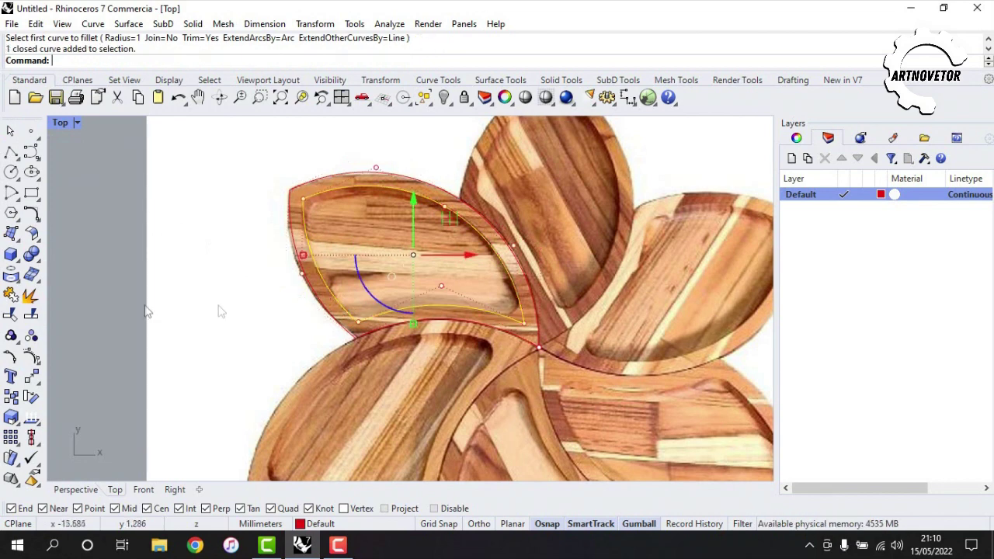
left_click(34, 214)
type("0")
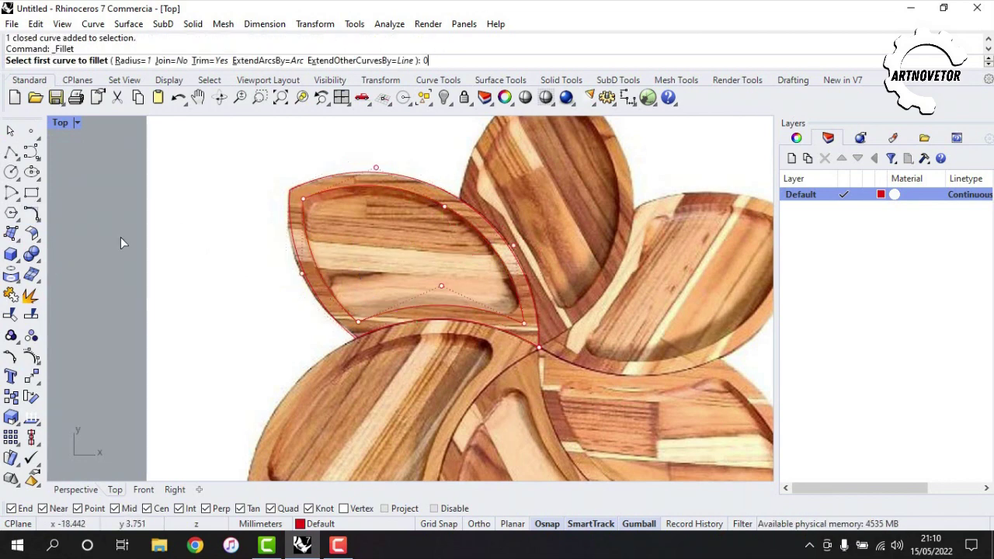
type(".5")
key("Return")
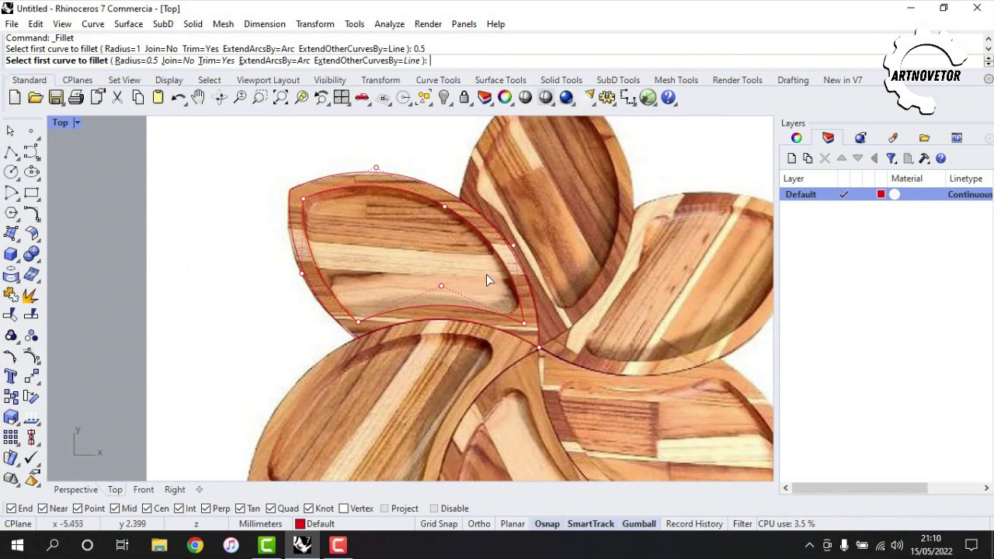
left_click(524, 310)
left_click(533, 309)
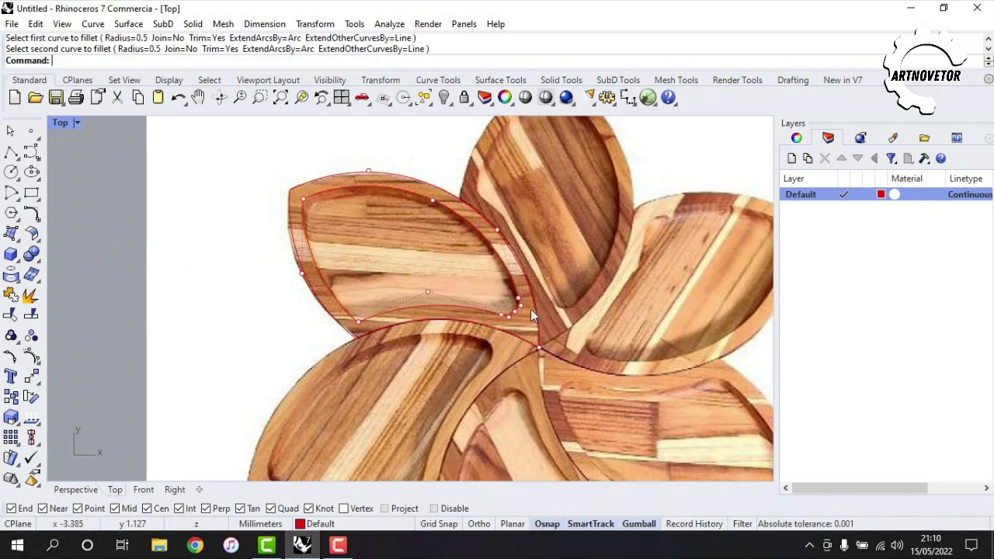
scroll(532, 311, "up", 3)
scroll(498, 302, "down", 3)
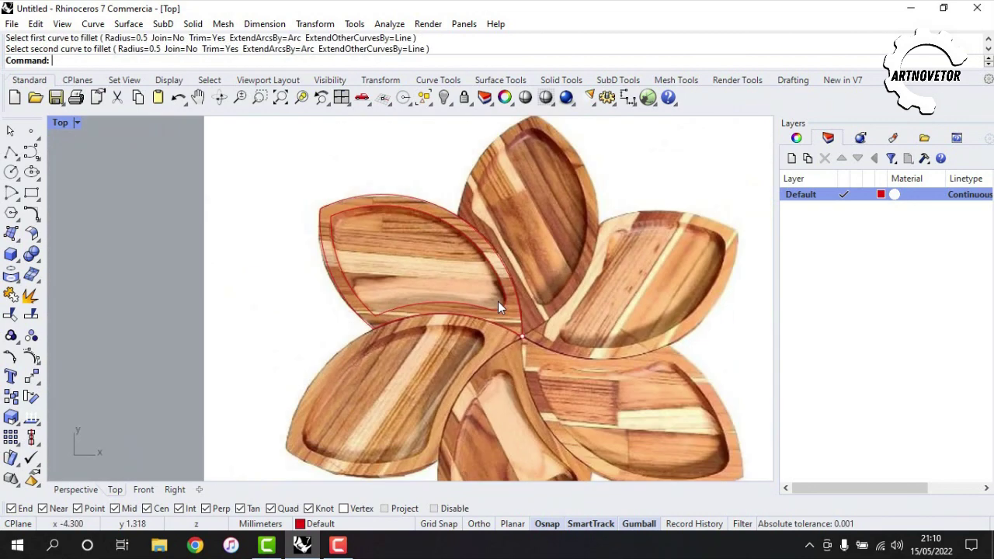
Move the petal outline, recess outline and centre point off the reference image into the empty space beside it
scroll(487, 288, "down", 2)
left_click_drag(310, 163, 626, 355)
left_click_drag(519, 274, 208, 275)
right_click_drag(274, 372, 351, 361)
left_click(349, 272)
left_click(266, 245)
left_click(338, 279)
left_click(294, 301)
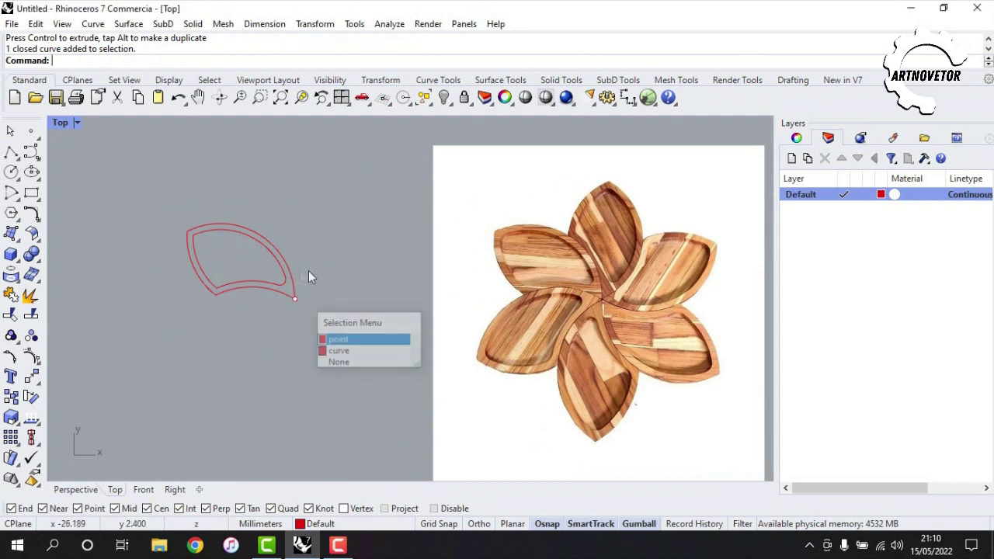
right_click_drag(362, 257, 387, 255)
left_click_drag(217, 182, 431, 348)
left_click_drag(352, 266, 166, 260)
left_click(293, 282)
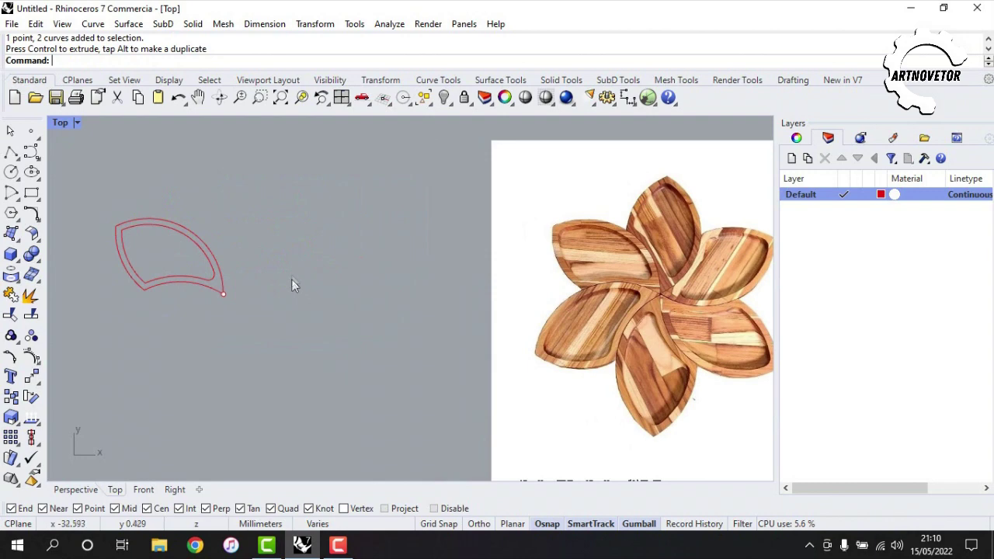
right_click_drag(329, 282, 393, 285)
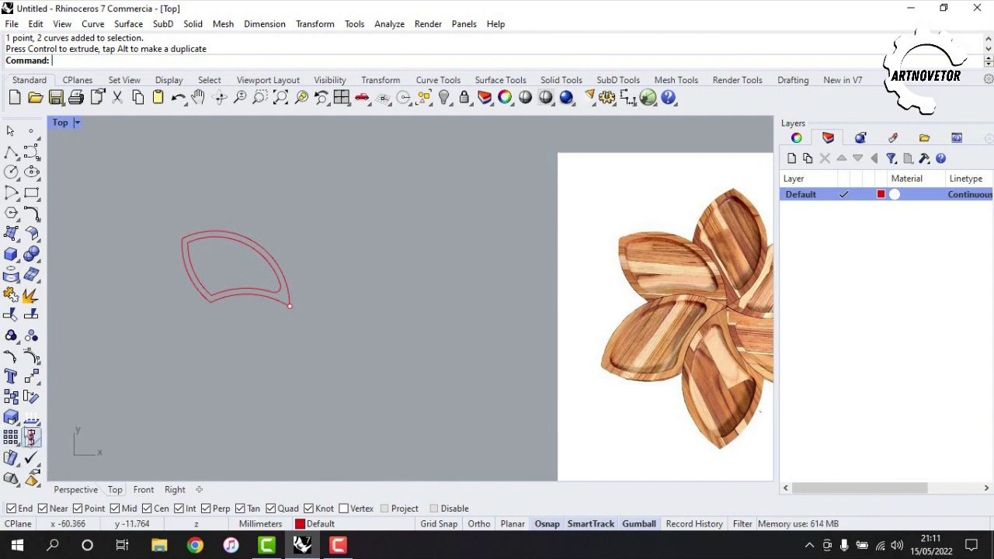
Polar-array the petal and recess curves around the petal's inner tip with 6 items over 360 degrees
left_click(11, 438)
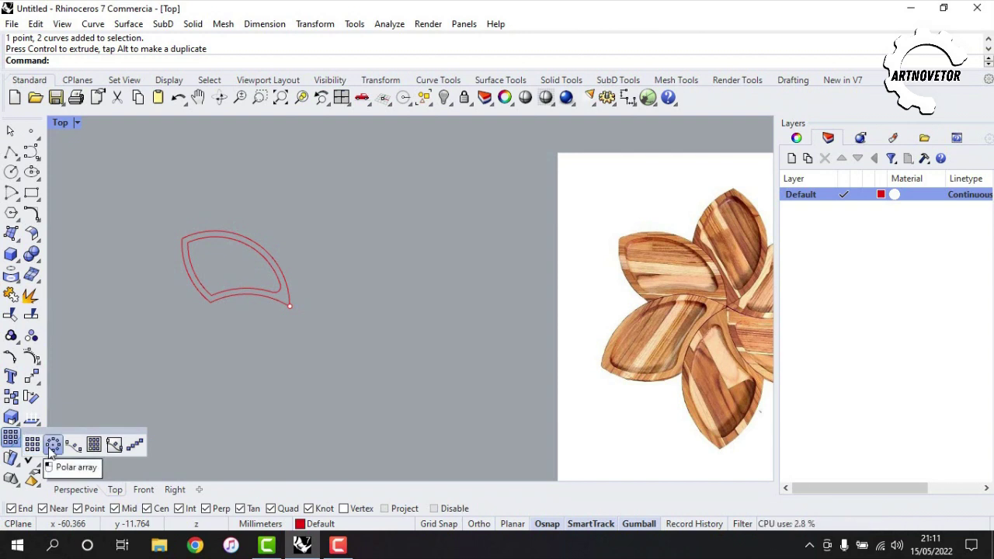
left_click(52, 444)
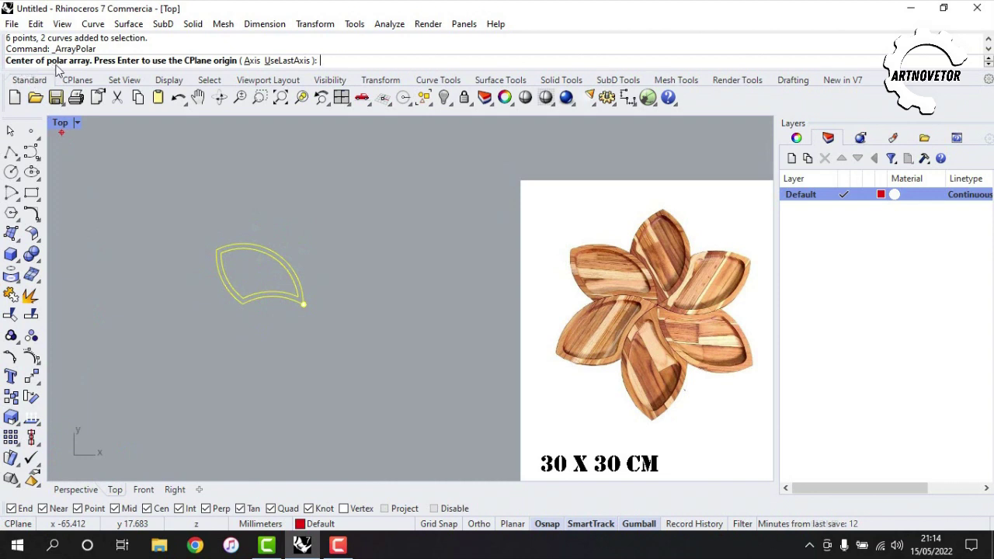
left_click(312, 313)
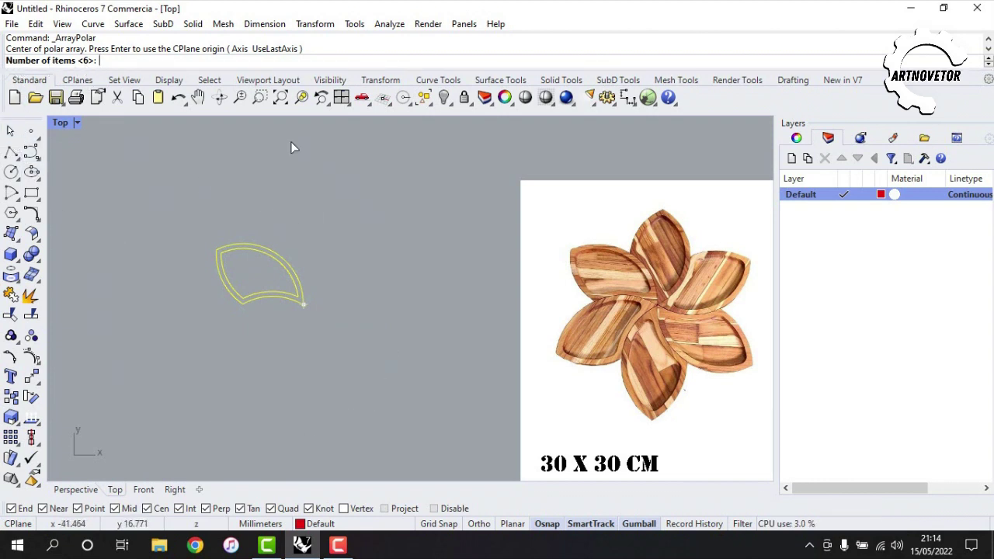
right_click_drag(433, 246, 400, 246)
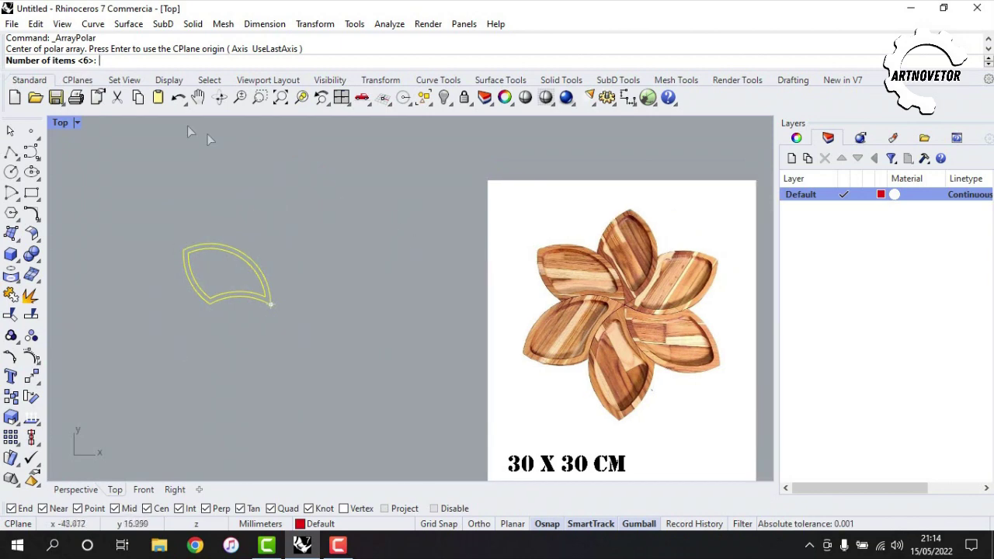
key("Return")
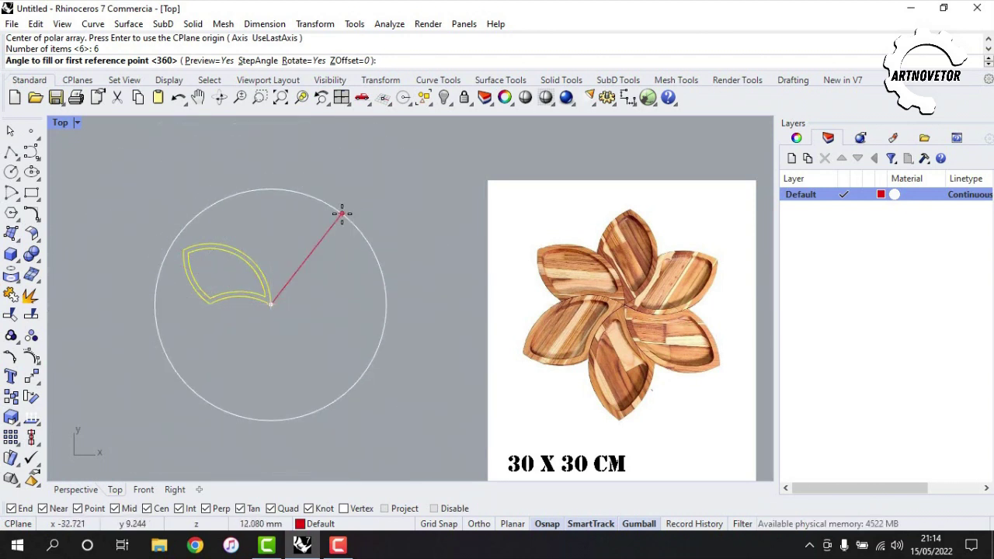
key("Return")
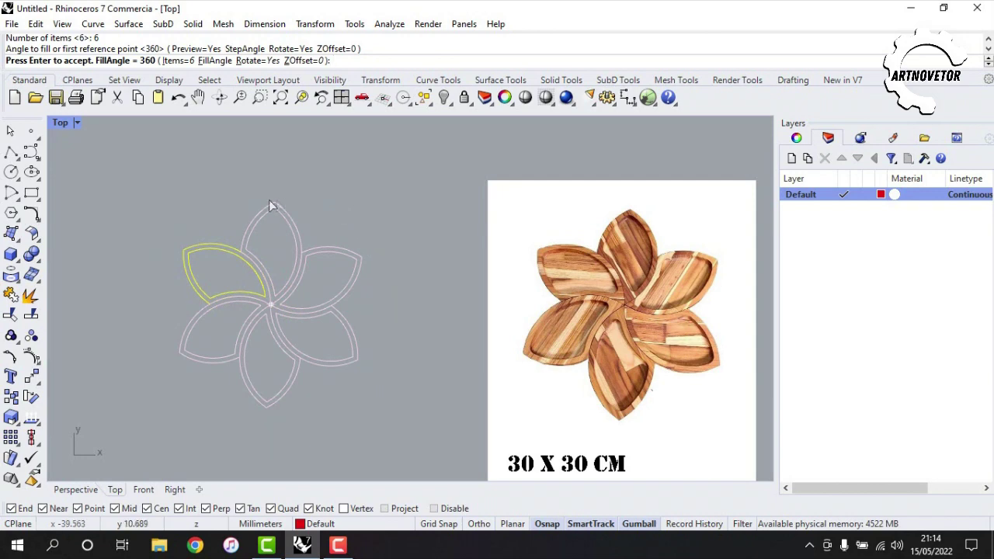
scroll(284, 303, "up", 4)
right_click_drag(307, 276, 373, 270)
scroll(359, 272, "down", 4)
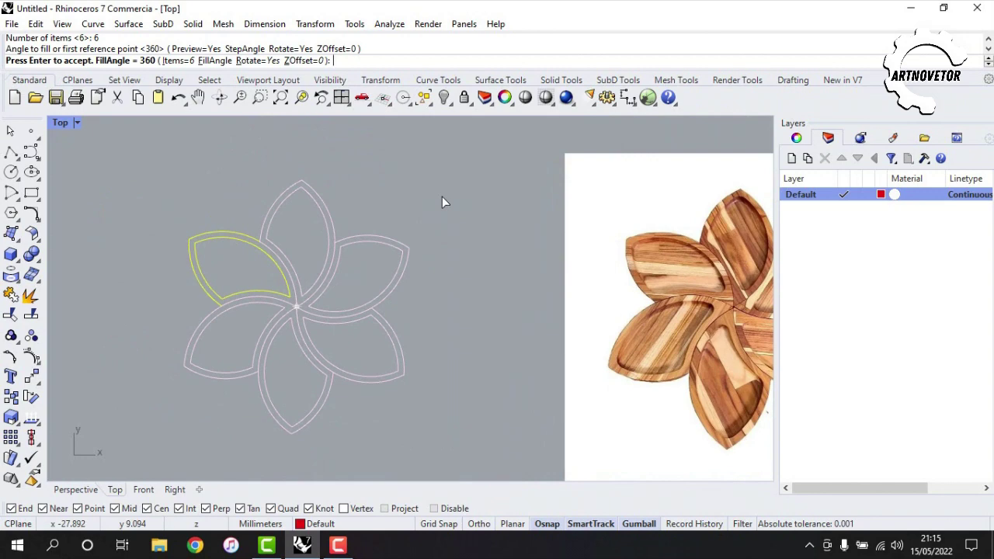
key("Return")
key("Escape")
right_click_drag(442, 201, 501, 208)
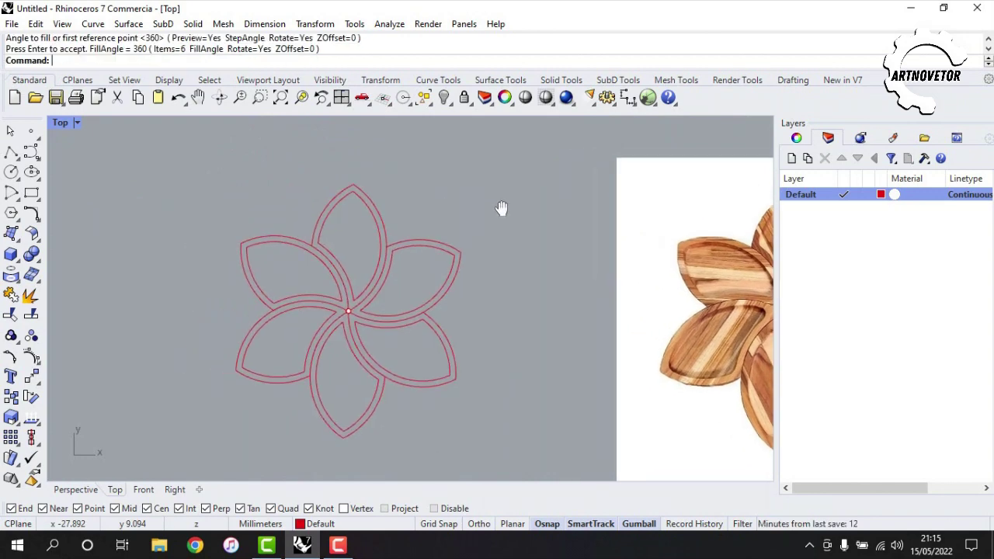
Delete all the point objects stacked where the six petals meet
scroll(494, 204, "down", 3)
scroll(404, 297, "up", 3)
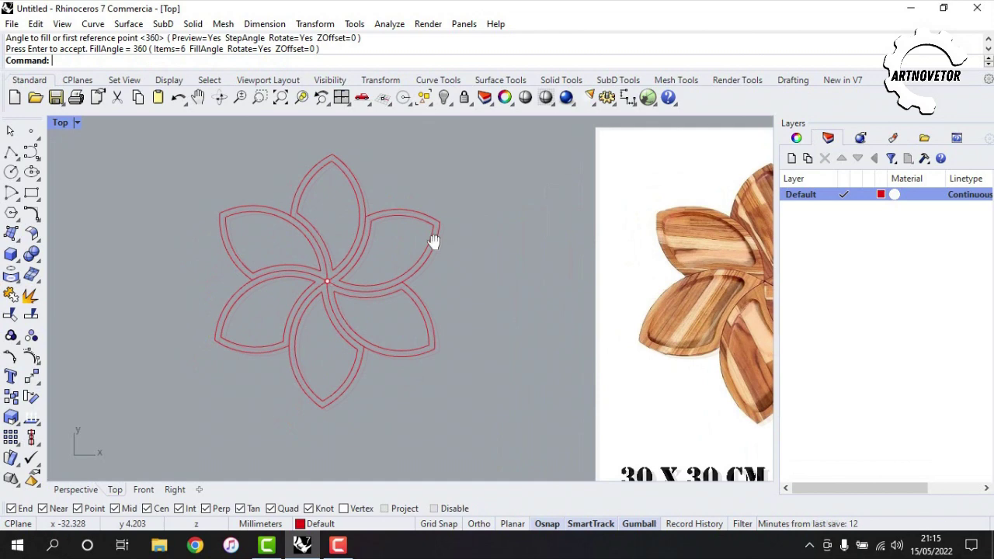
right_click_drag(434, 241, 443, 251)
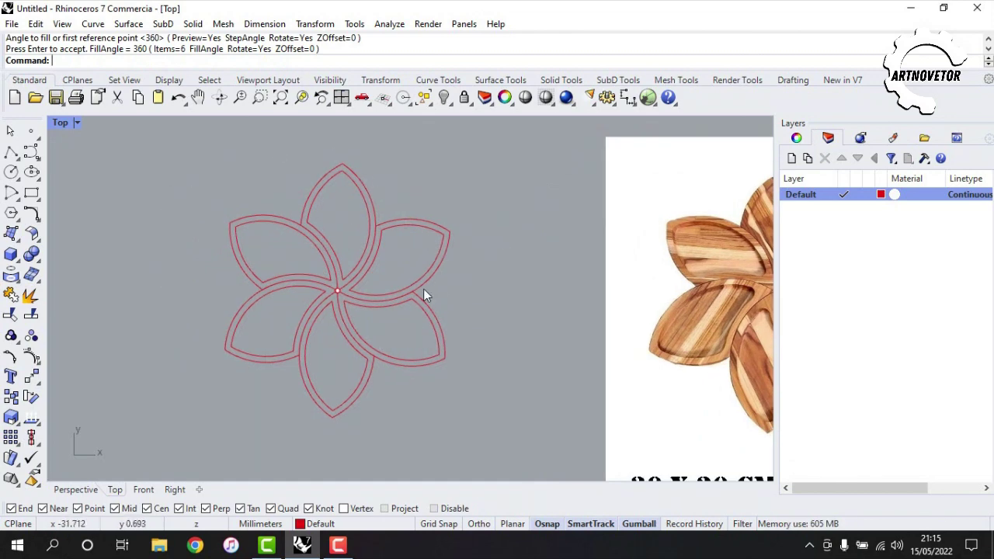
scroll(504, 303, "up", 2)
scroll(250, 288, "up", 3)
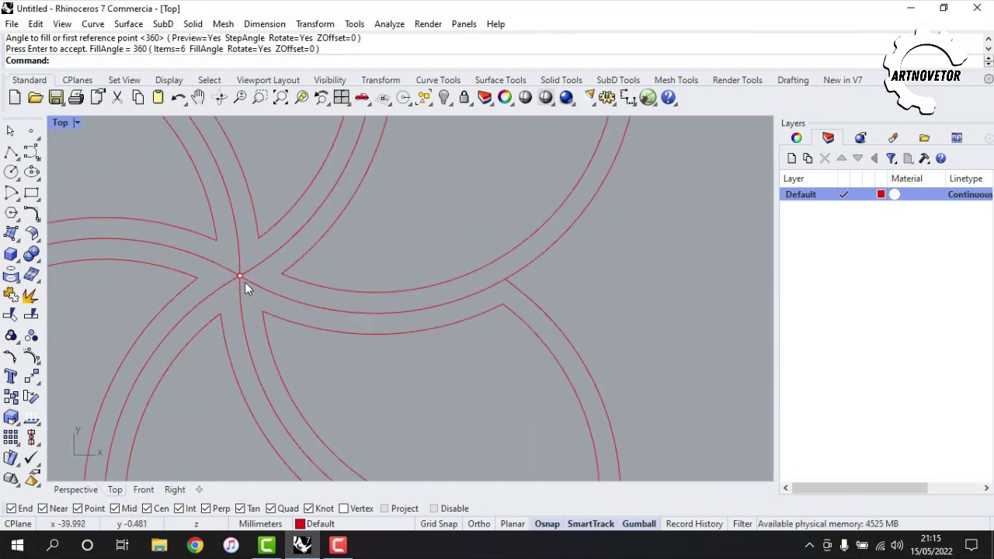
left_click(238, 275)
key("Return")
key("Delete")
left_click(220, 279)
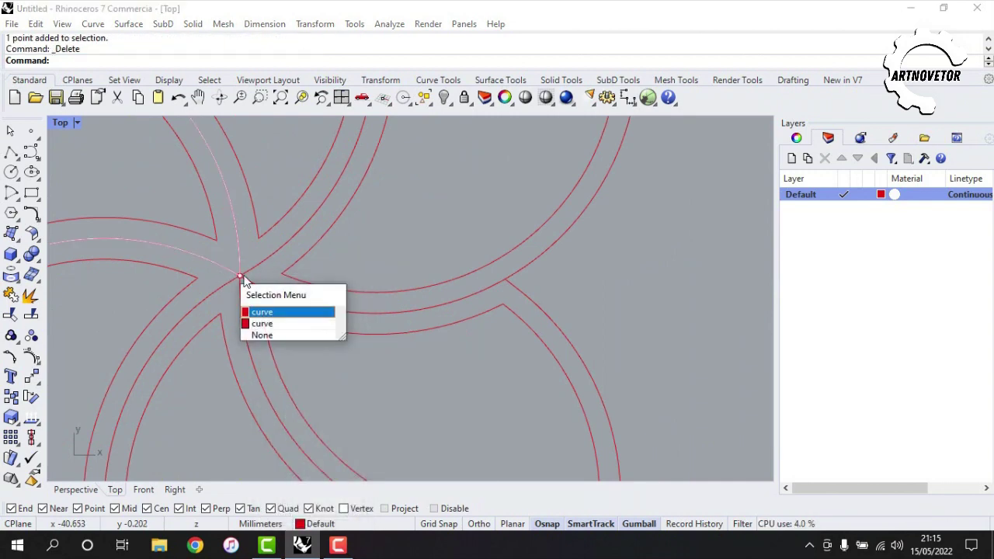
key("Escape")
scroll(237, 273, "up", 2)
left_click_drag(228, 244, 297, 317)
scroll(296, 307, "down", 5)
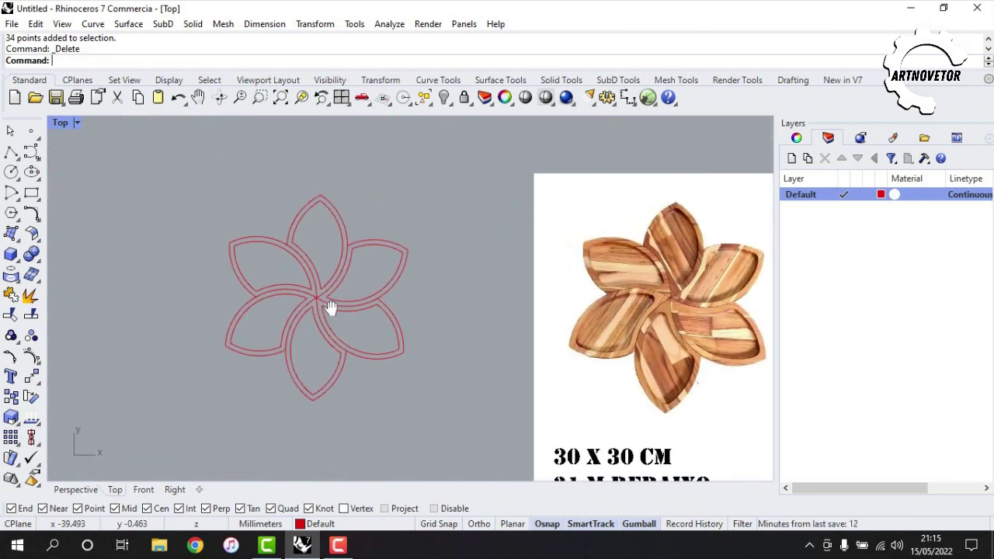
Examine the six-petal outline beside the reference image and its size, recess and height notes
left_click_drag(177, 184, 467, 451)
scroll(446, 388, "down", 4)
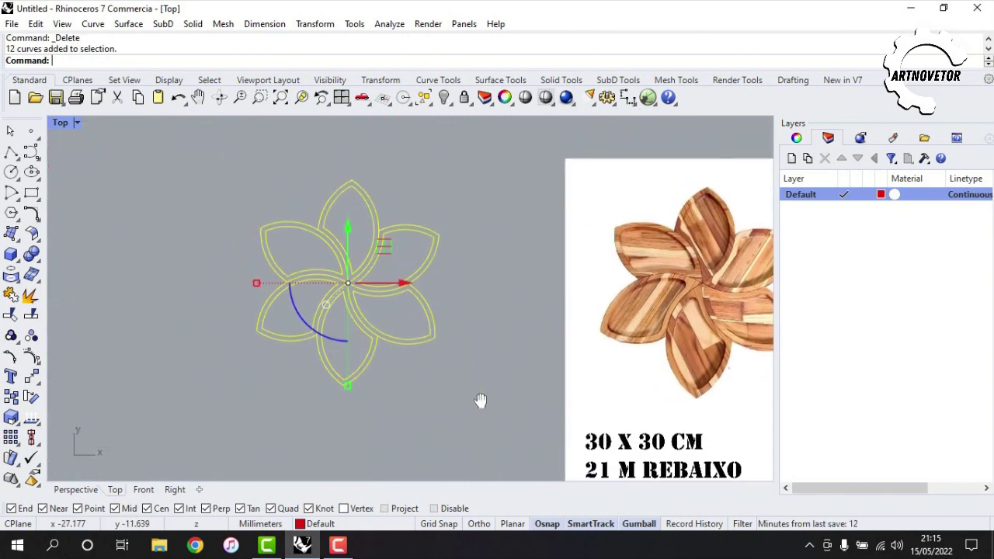
right_click_drag(459, 353, 333, 328)
left_click(387, 223)
scroll(458, 384, "up", 4)
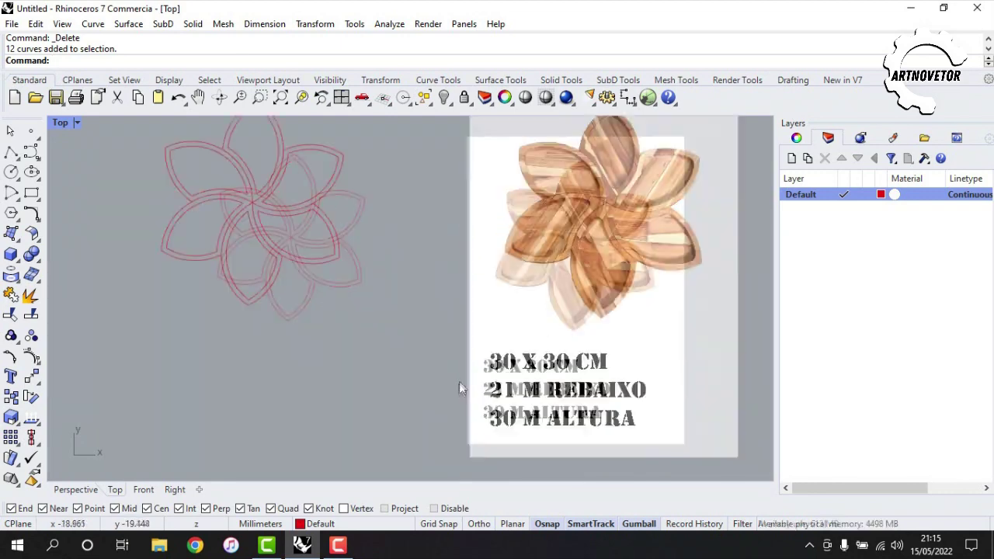
right_click_drag(412, 275, 420, 294)
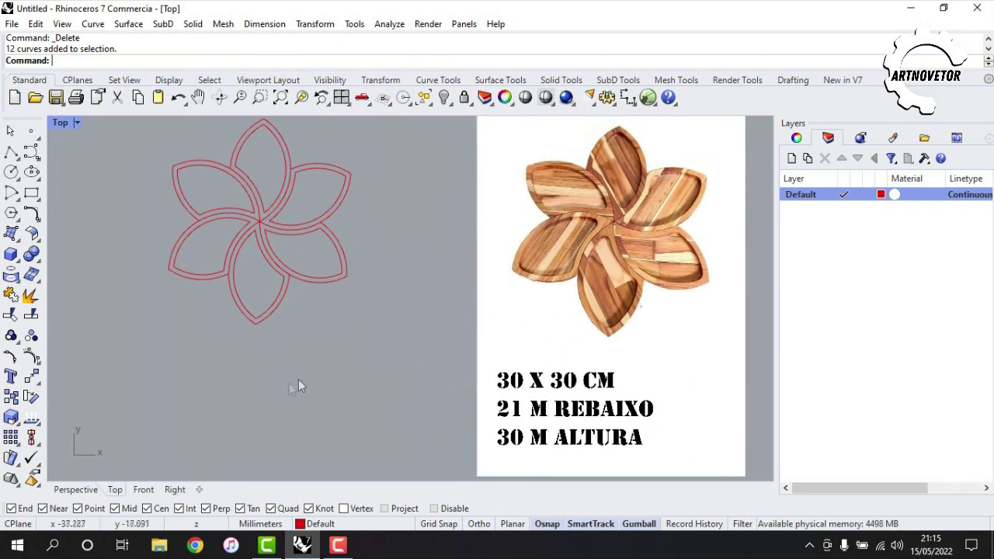
right_click_drag(319, 260, 284, 317)
right_click_drag(404, 395, 370, 292)
scroll(424, 334, "down", 3)
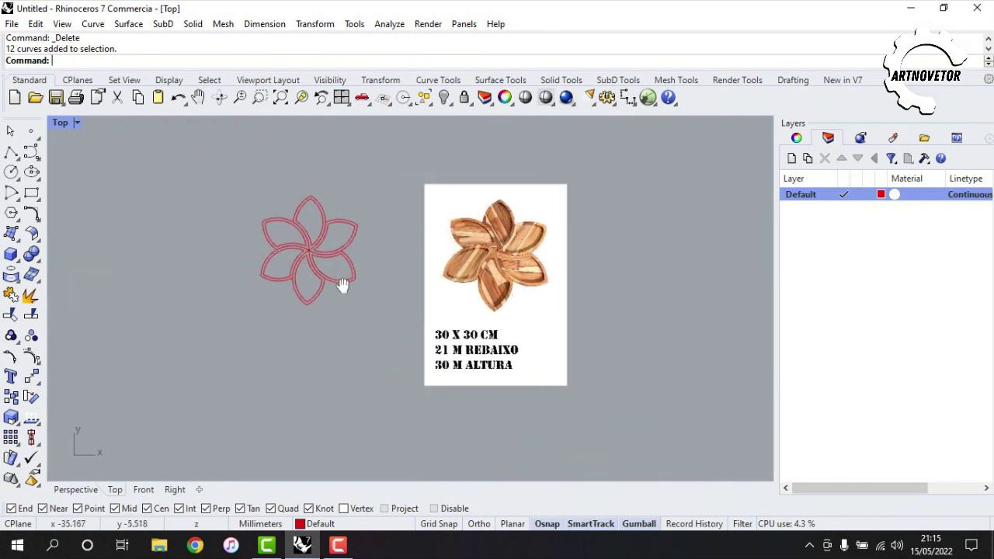
Draw a circle 300 mm in diameter centred on the point where the six petals meet
left_click(11, 174)
scroll(354, 281, "up", 5)
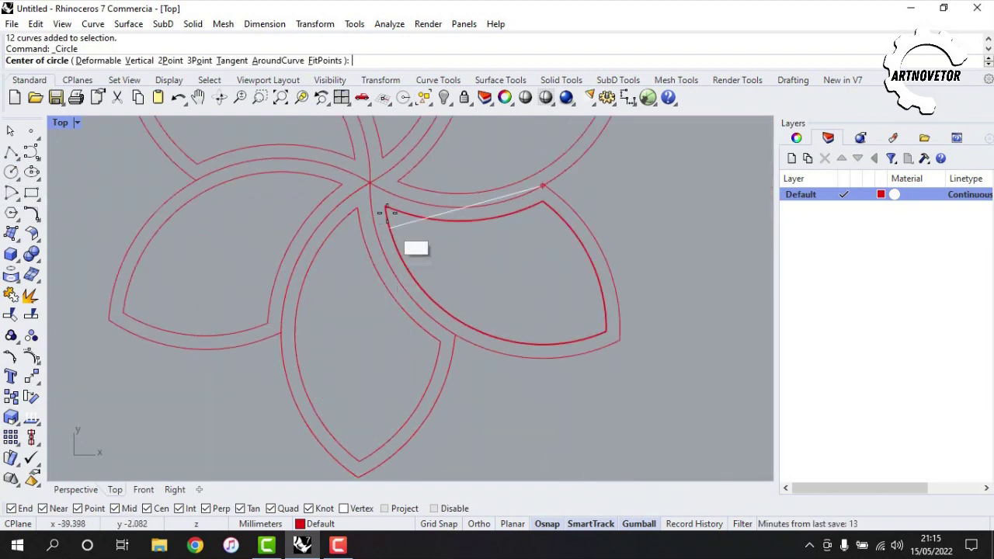
scroll(370, 185, "up", 5)
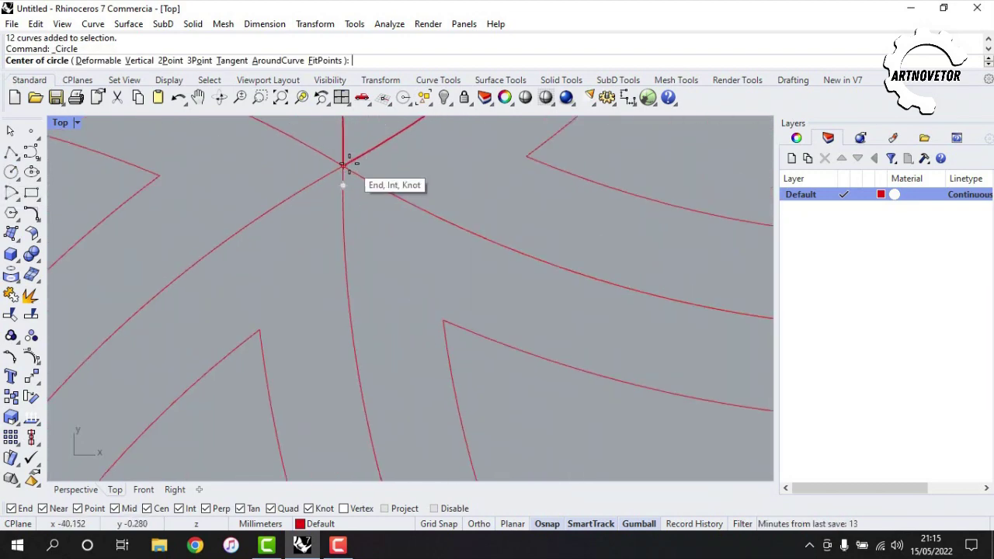
left_click(344, 164)
scroll(347, 178, "down", 5)
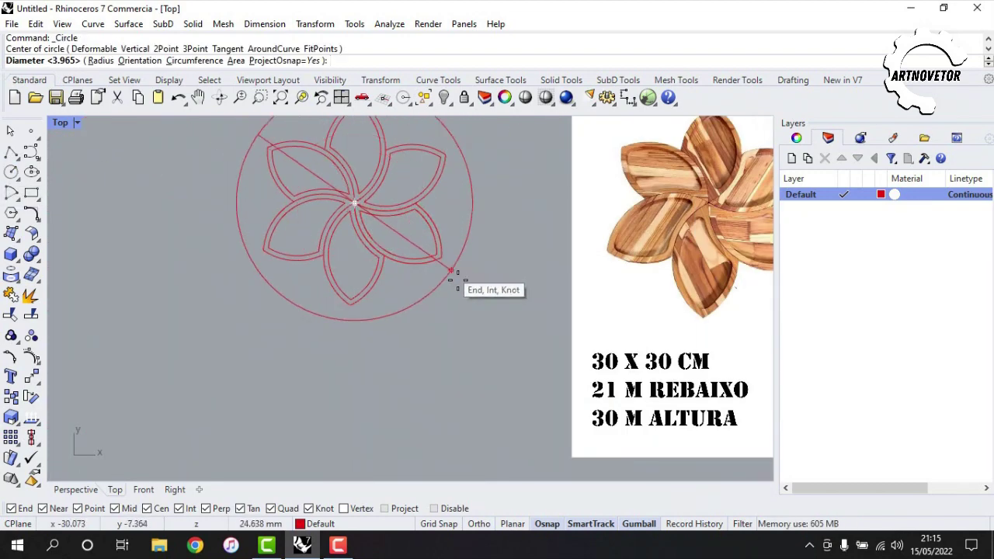
type("3")
type("00")
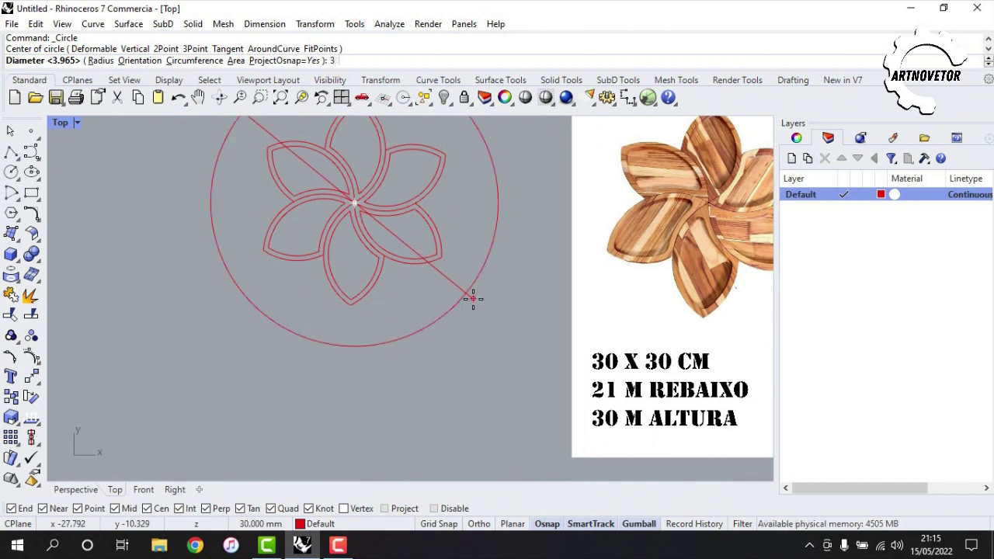
key("Return")
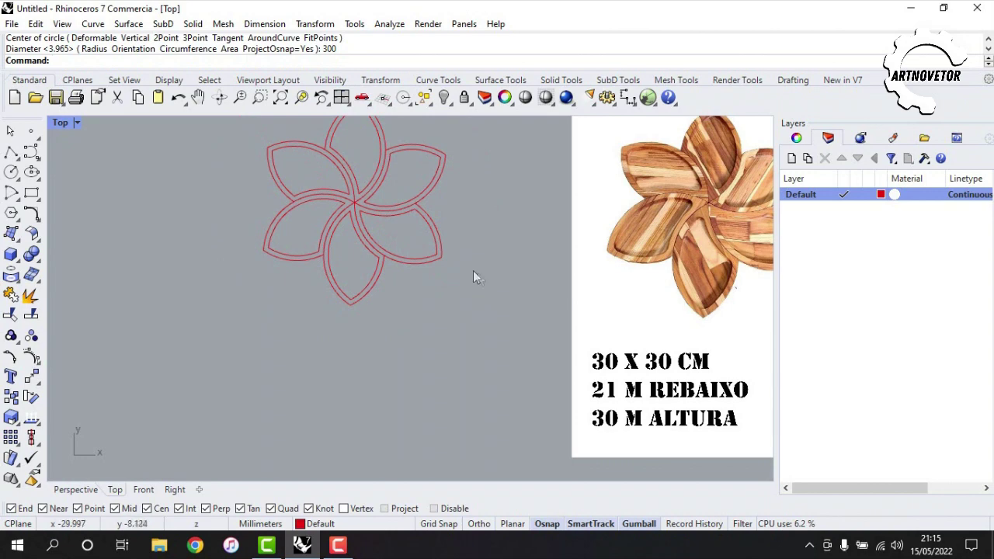
Scale all the petal and recess curves from the flower's centre until a petal tip reaches the 300 mm circle
scroll(434, 287, "down", 10)
scroll(434, 287, "up", 6)
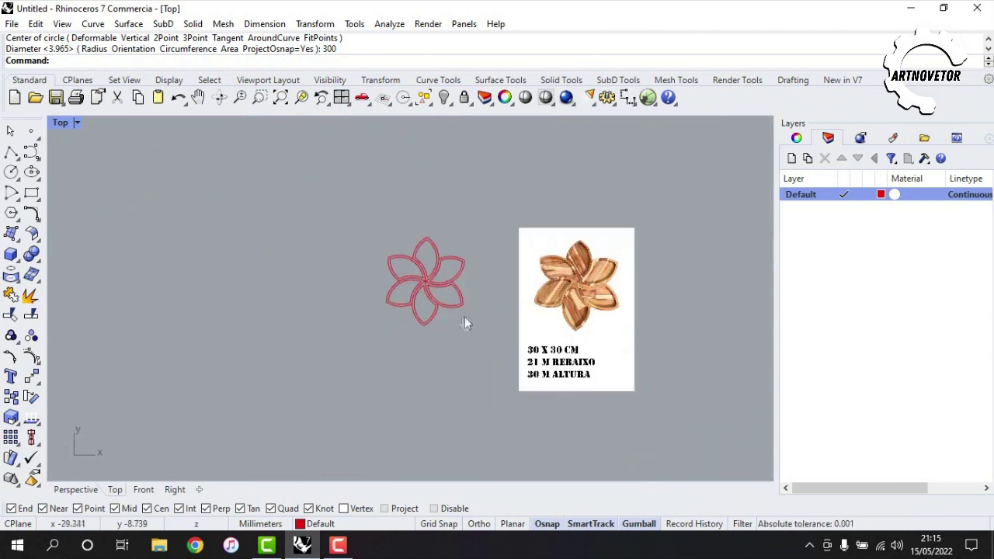
right_click_drag(468, 317, 389, 297)
left_click_drag(261, 174, 411, 349)
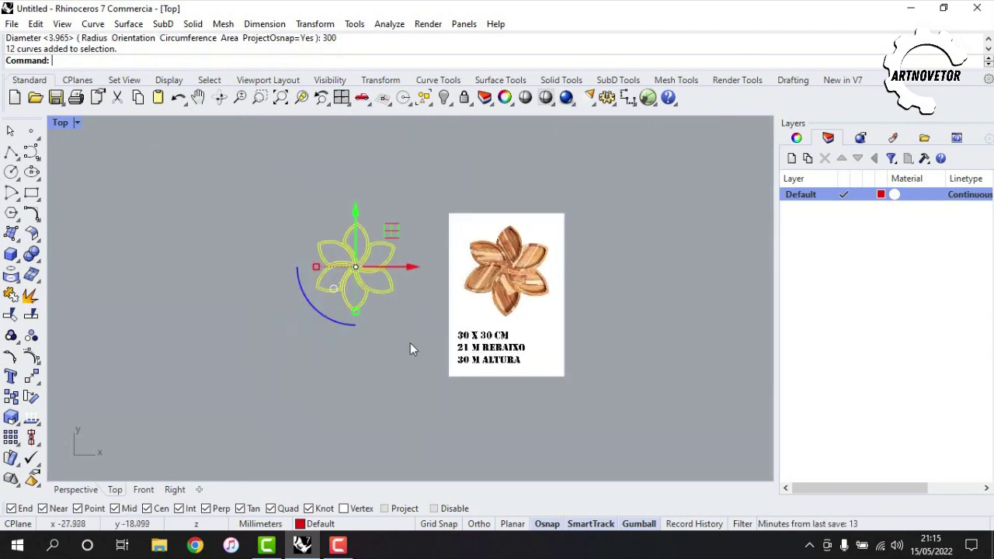
left_click(10, 419)
scroll(358, 295, "up", 10)
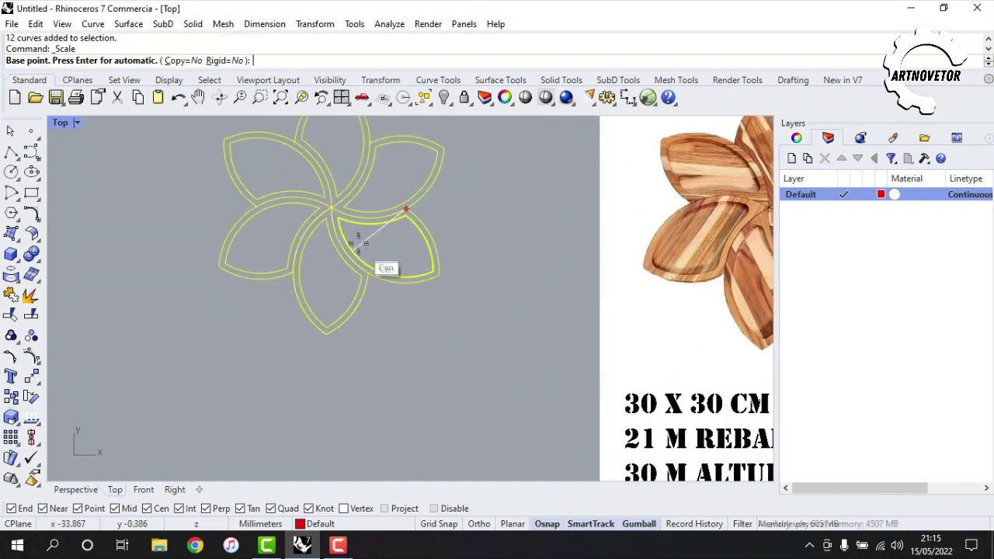
left_click(283, 144)
scroll(289, 165, "down", 6)
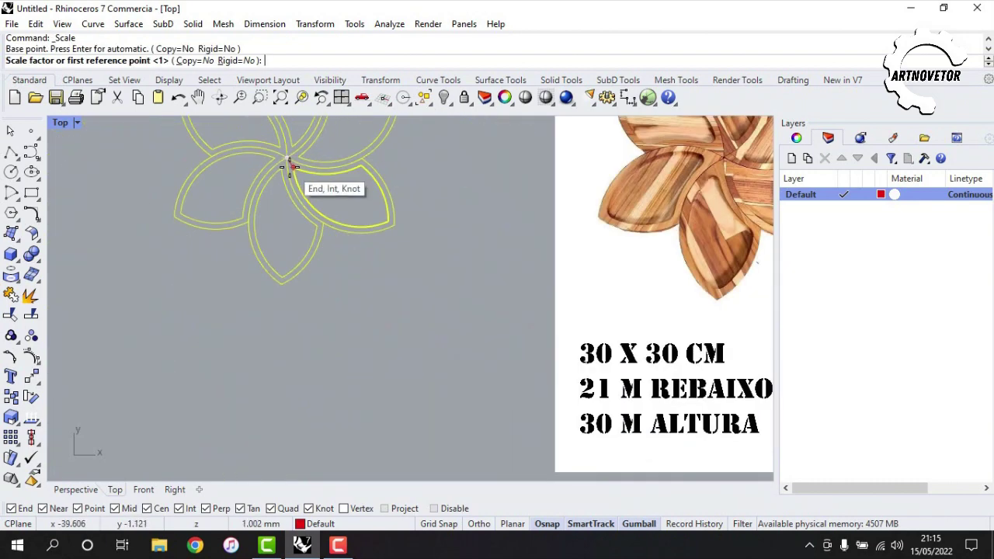
scroll(281, 180, "up", 5)
left_click(163, 207)
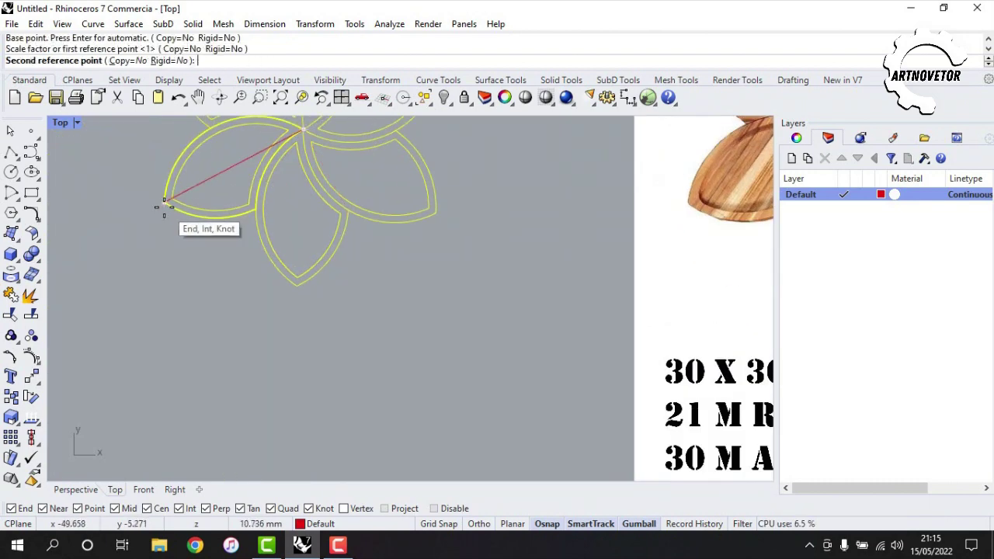
scroll(163, 208, "down", 5)
scroll(164, 211, "down", 12)
right_click_drag(169, 216, 417, 217)
scroll(417, 218, "down", 4)
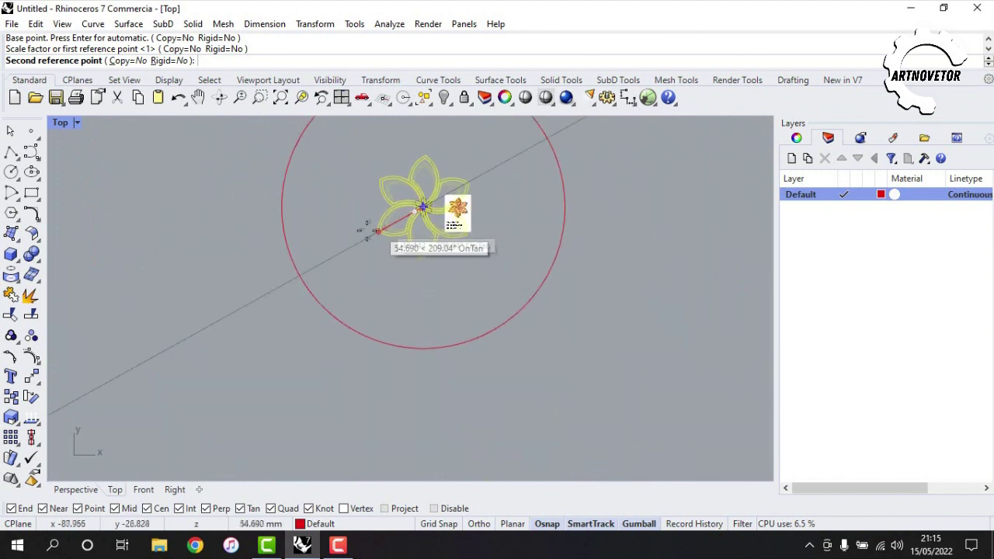
left_click(299, 273)
key("Escape")
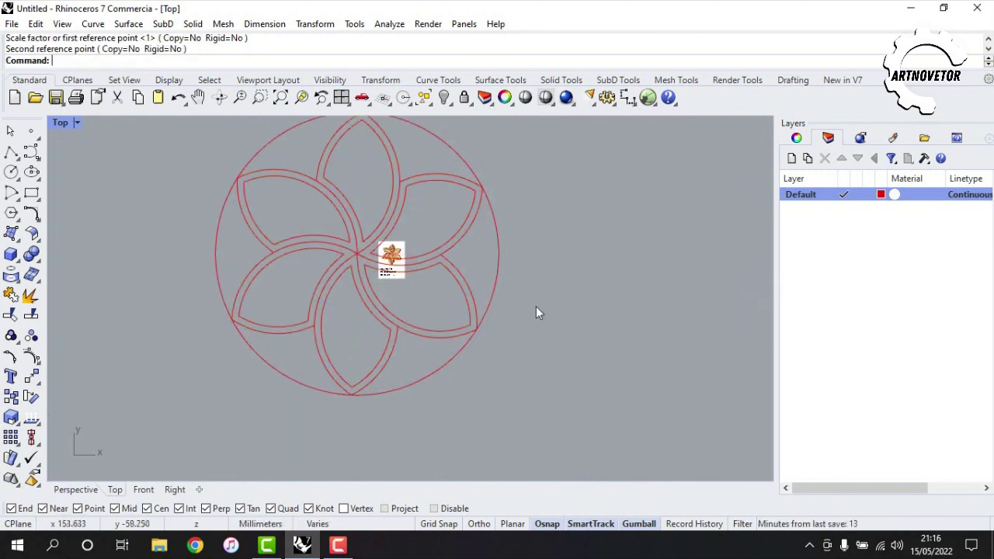
Check the flower's overall height by measuring between the tips of two opposite petals
scroll(517, 322, "up", 2)
left_click(628, 97)
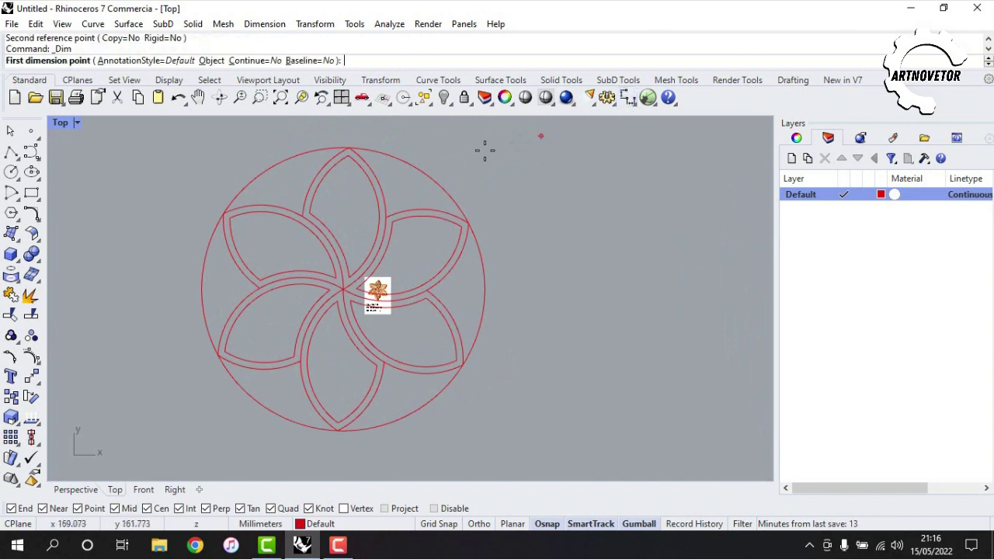
left_click(352, 146)
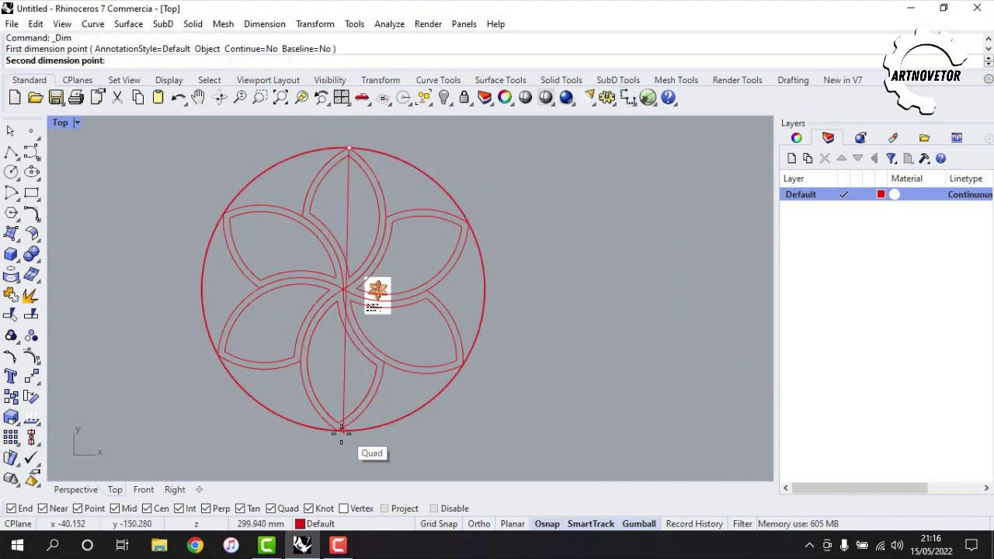
left_click(348, 439)
scroll(601, 257, "up", 6)
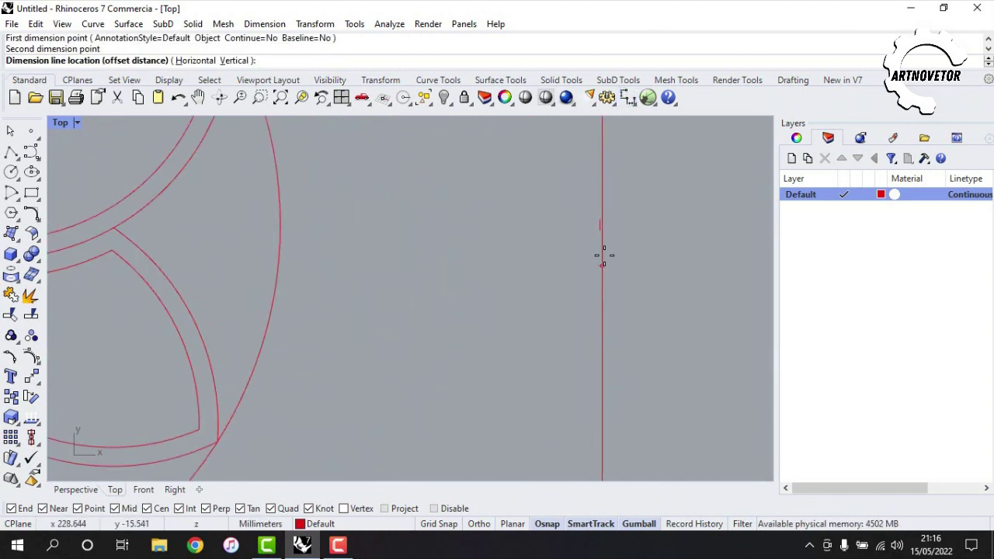
scroll(308, 328, "down", 6)
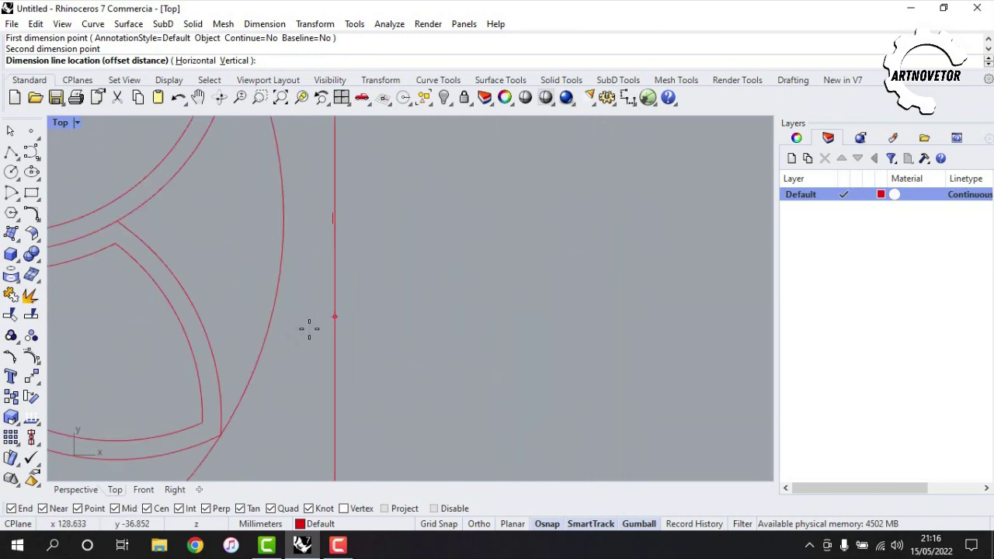
scroll(435, 280, "up", 5)
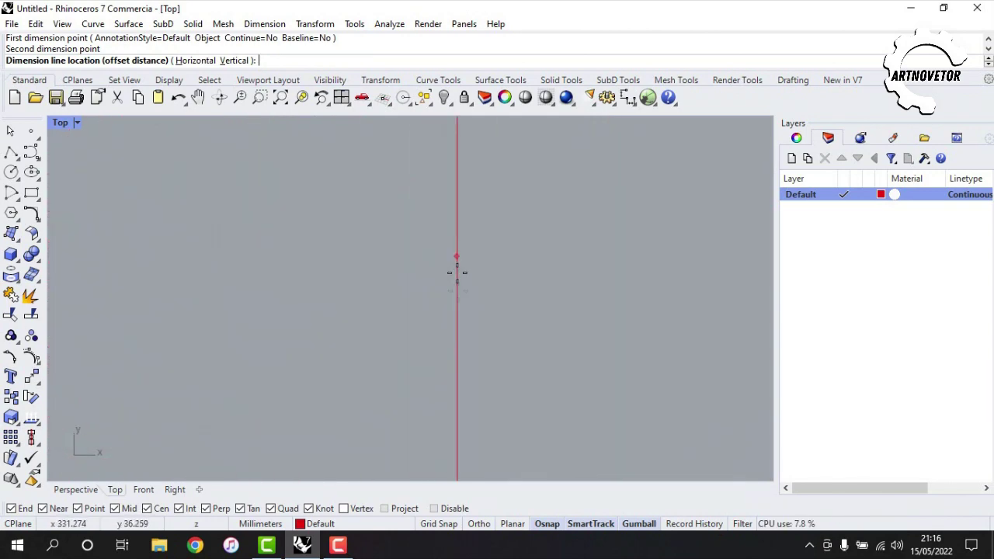
scroll(463, 304, "down", 7)
key("Escape")
Move the flower curves and the surrounding circle clear of the reference image
right_click_drag(420, 319, 496, 293)
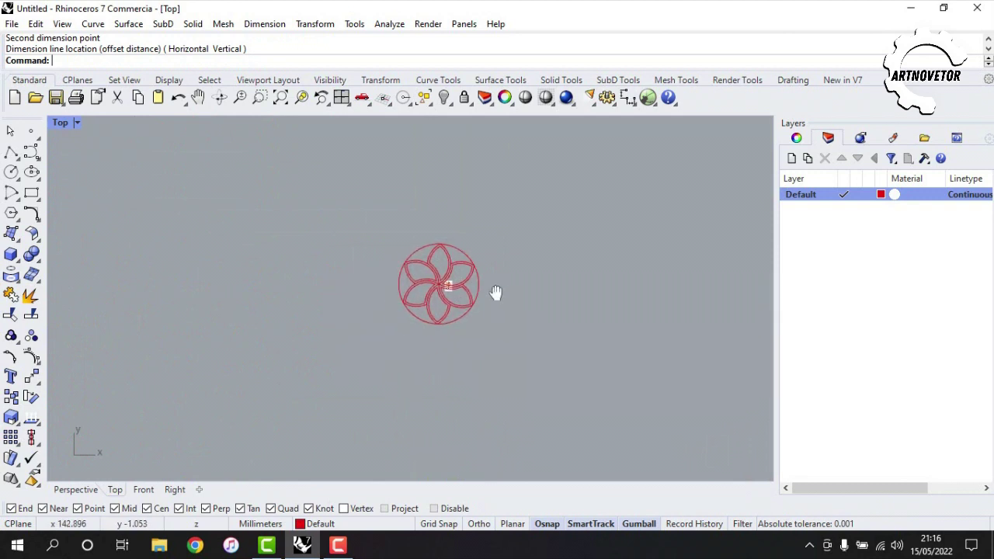
left_click_drag(357, 187, 548, 405)
left_click_drag(499, 284, 364, 301)
left_click(333, 328)
right_click_drag(333, 328, 438, 349)
Delete the 300 mm guide circle around the flower
scroll(368, 370, "up", 4)
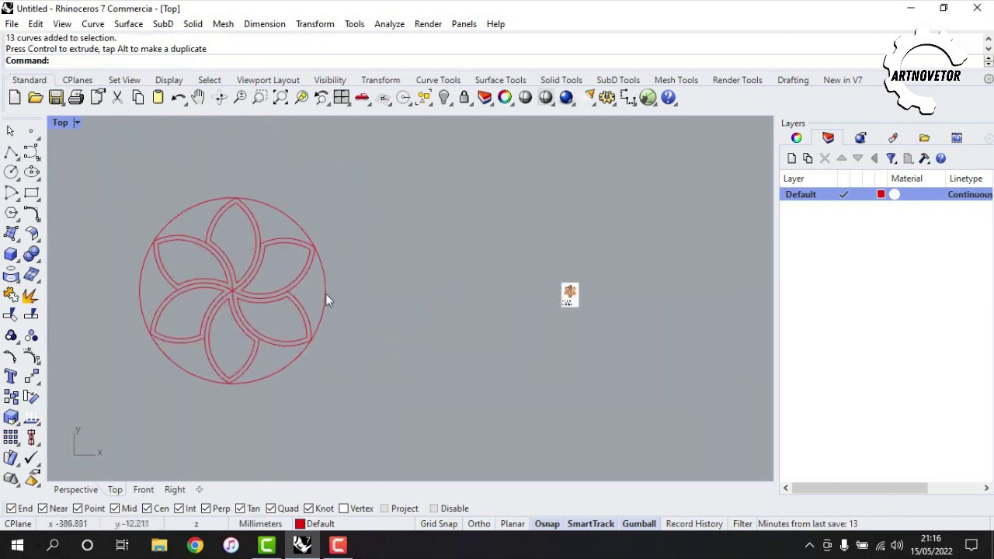
left_click(325, 293)
key("Delete")
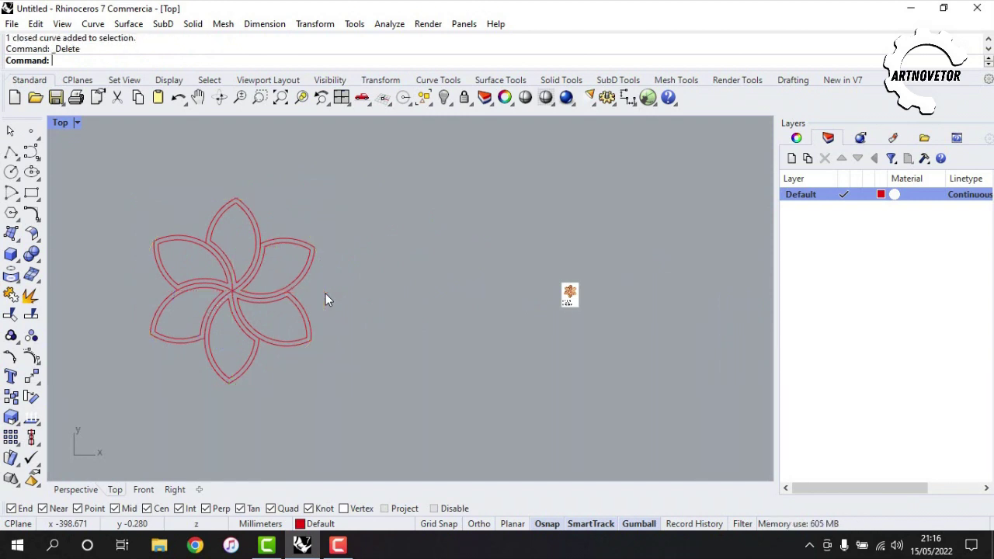
Examine the reference image's notes on overall size, recess depth and height beside the flower outline
scroll(570, 297, "up", 6)
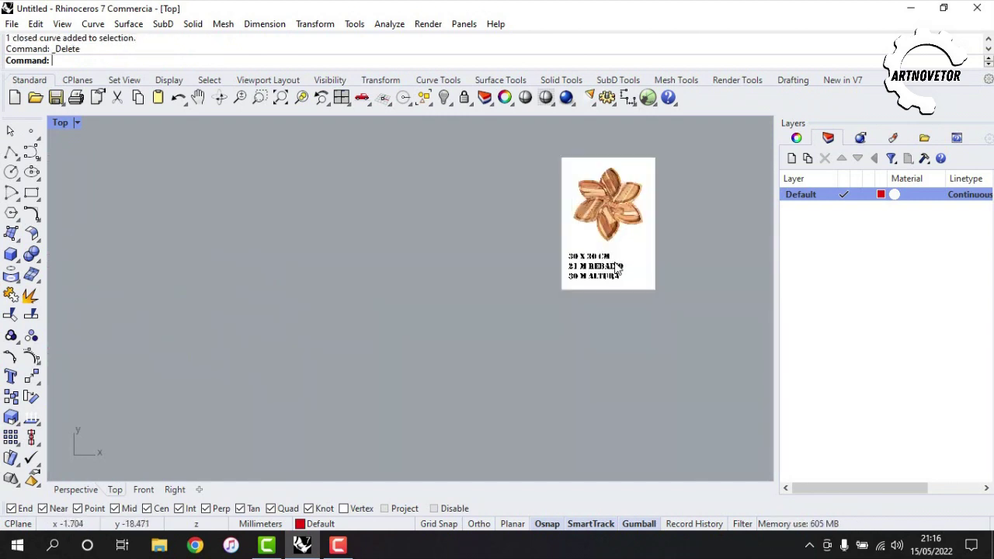
scroll(615, 268, "up", 3)
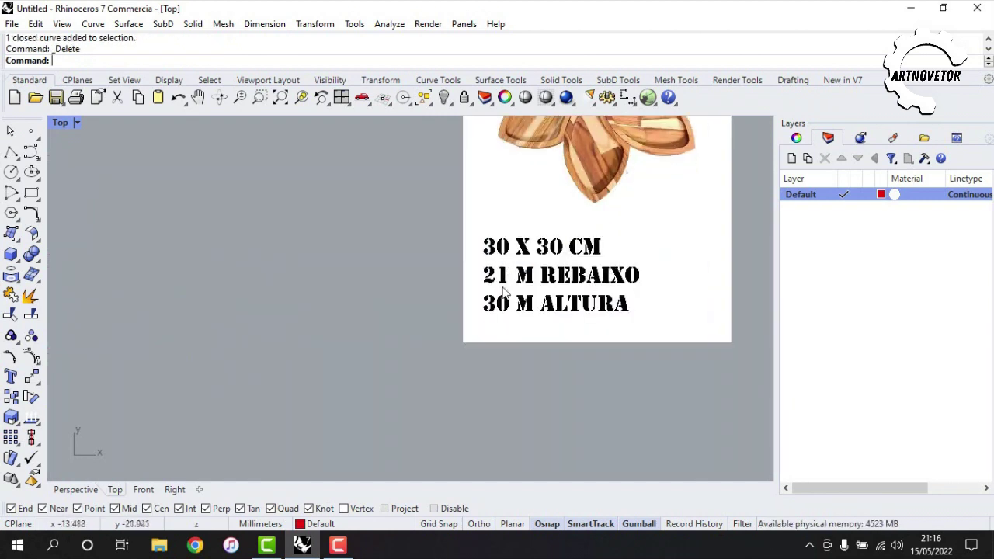
scroll(504, 291, "down", 3)
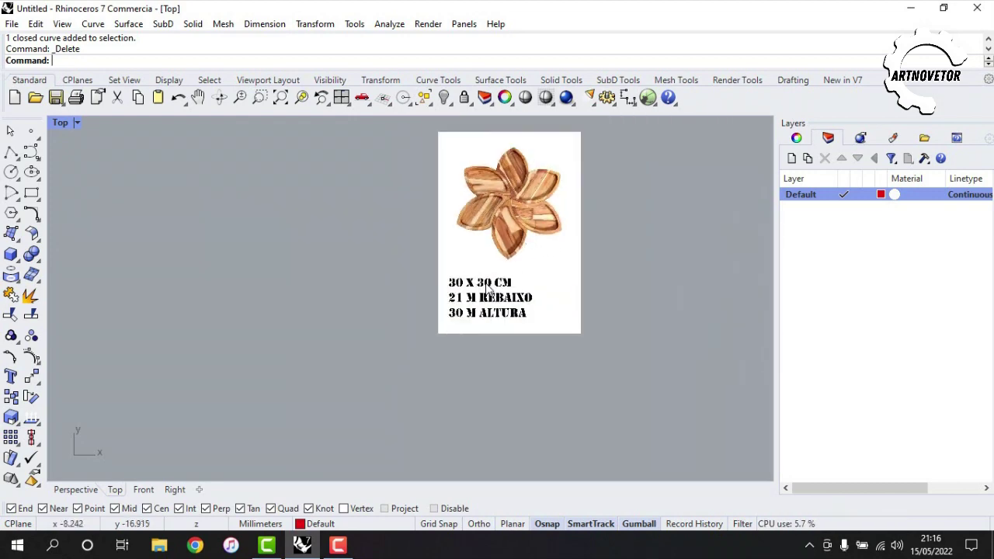
right_click_drag(494, 262, 567, 290)
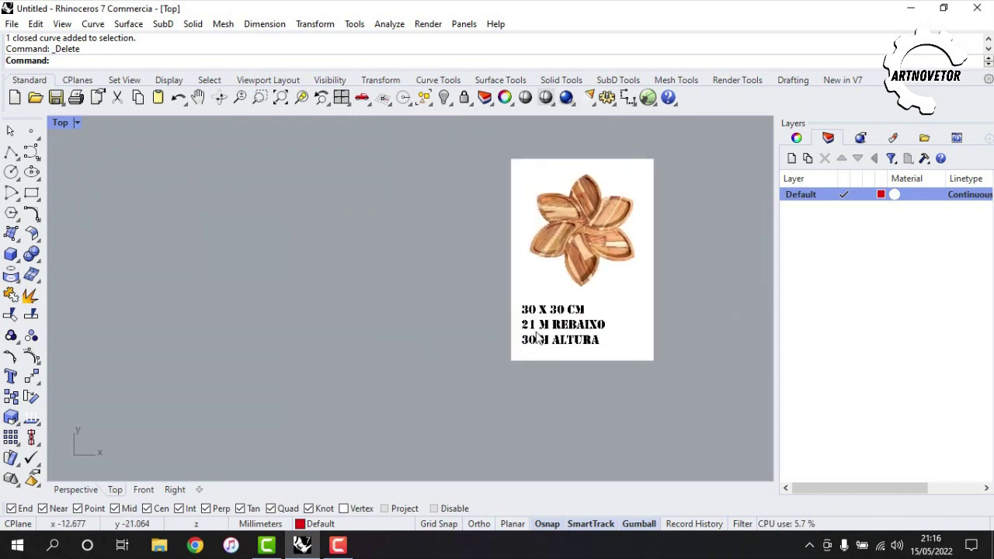
scroll(538, 347, "down", 4)
right_click_drag(414, 342, 619, 331)
scroll(619, 316, "down", 5)
right_click_drag(505, 341, 539, 331)
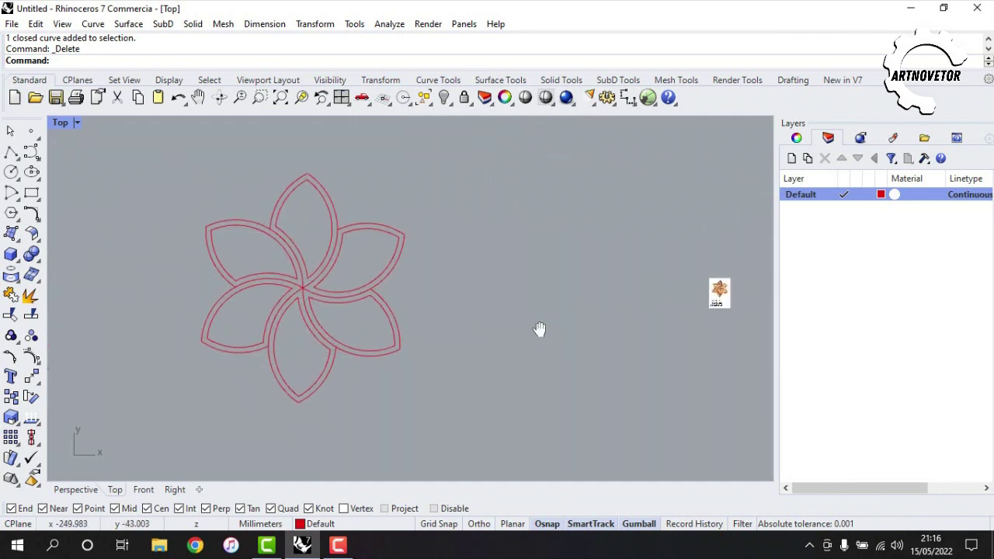
Switch from the Top view to a maximised Perspective view with the whole flower framed at an angle
double_click(61, 123)
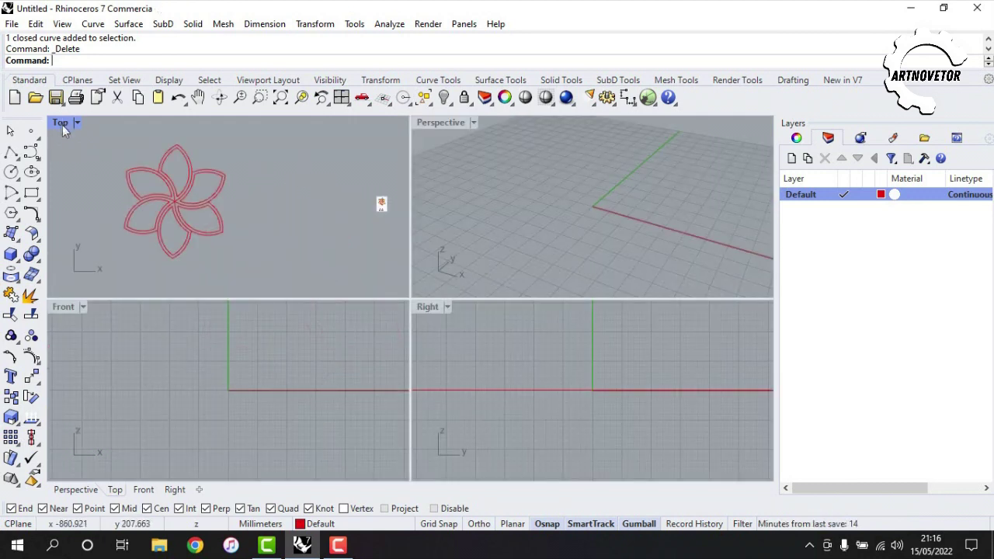
double_click(443, 124)
scroll(441, 151, "down", 5)
scroll(436, 167, "down", 3)
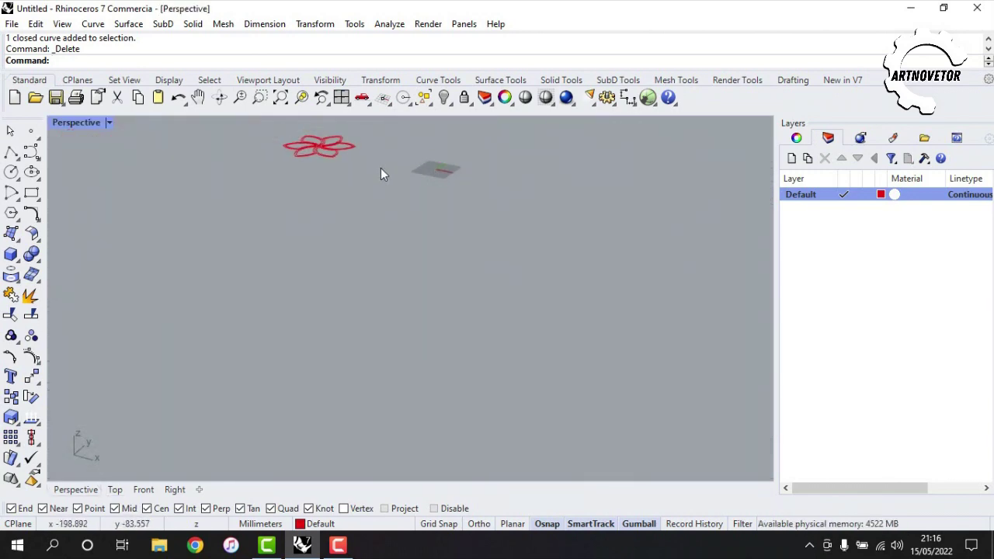
right_click_drag(431, 239, 553, 405, "shift")
scroll(457, 314, "up", 8)
right_click_drag(414, 289, 427, 325)
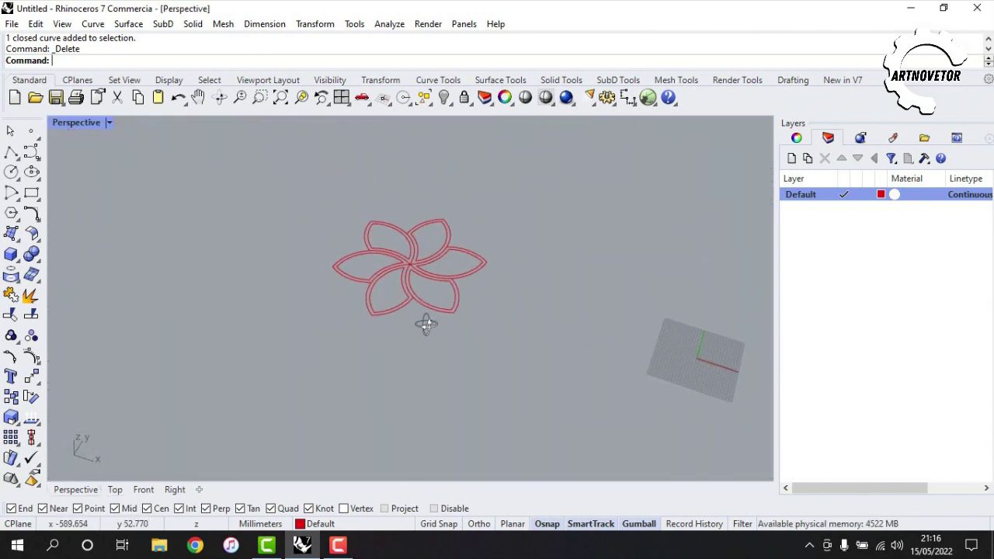
scroll(406, 267, "up", 7)
right_click_drag(410, 284, 439, 326, "shift")
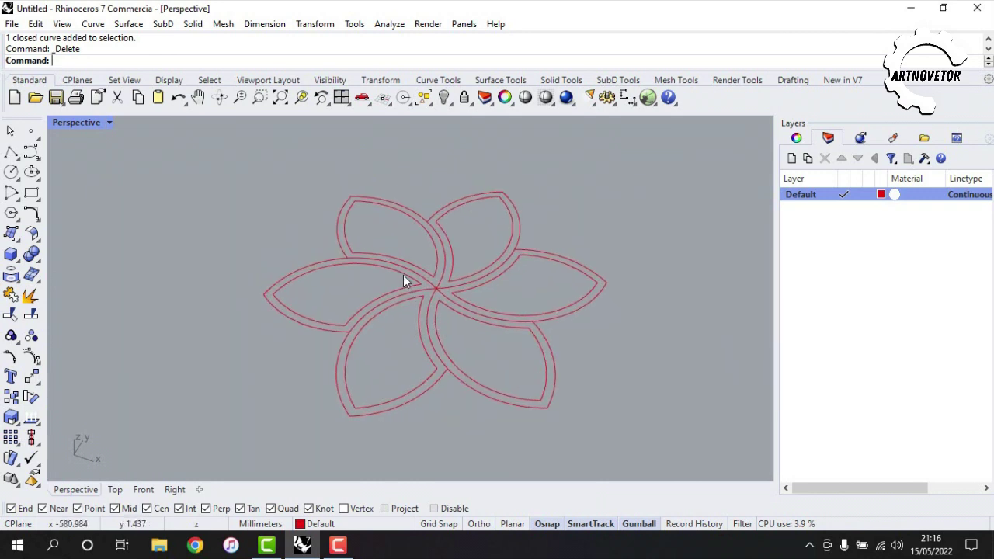
Extrude all the petal and recess curves together by 21 mm with the Solid option set to Yes
left_click_drag(156, 128, 664, 448)
right_click_drag(556, 419, 474, 346)
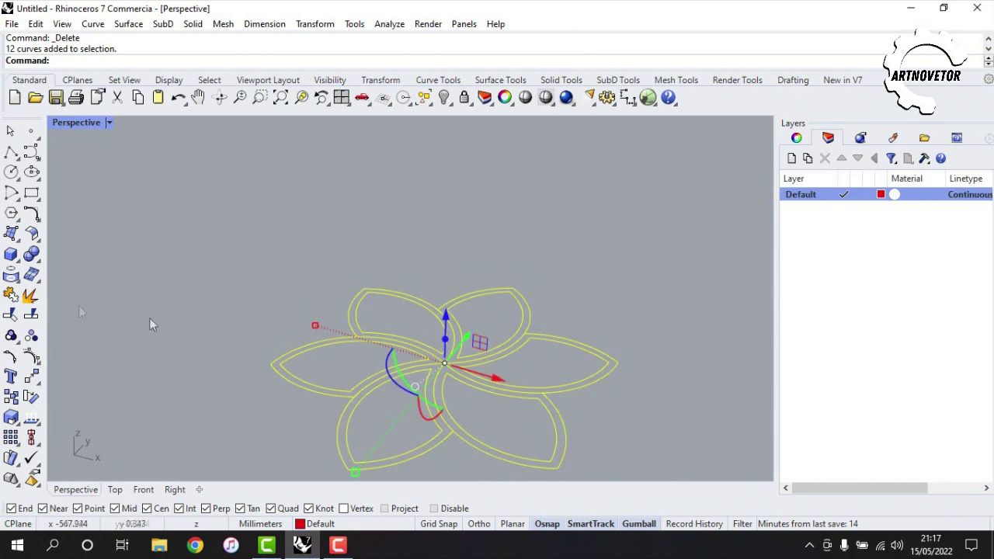
left_click(9, 237)
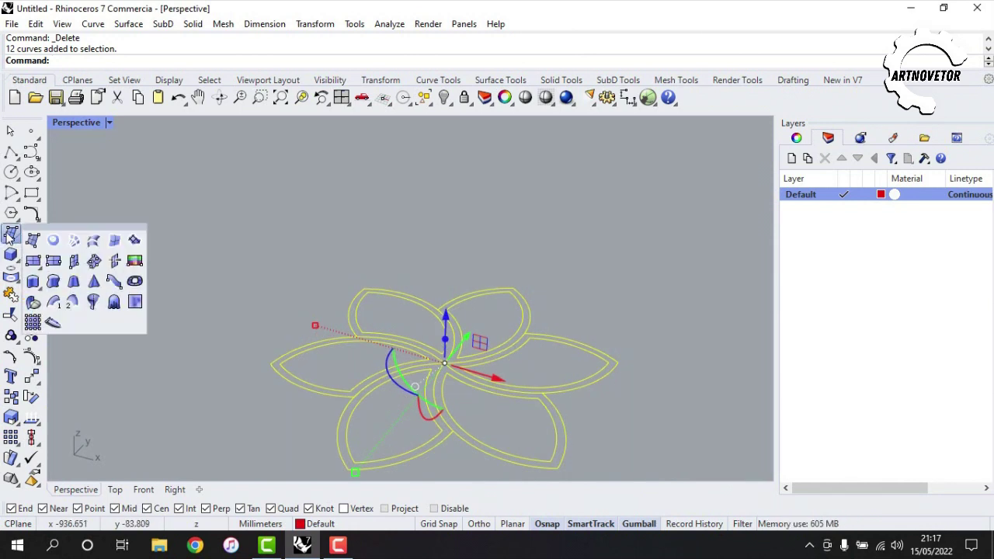
left_click(31, 284)
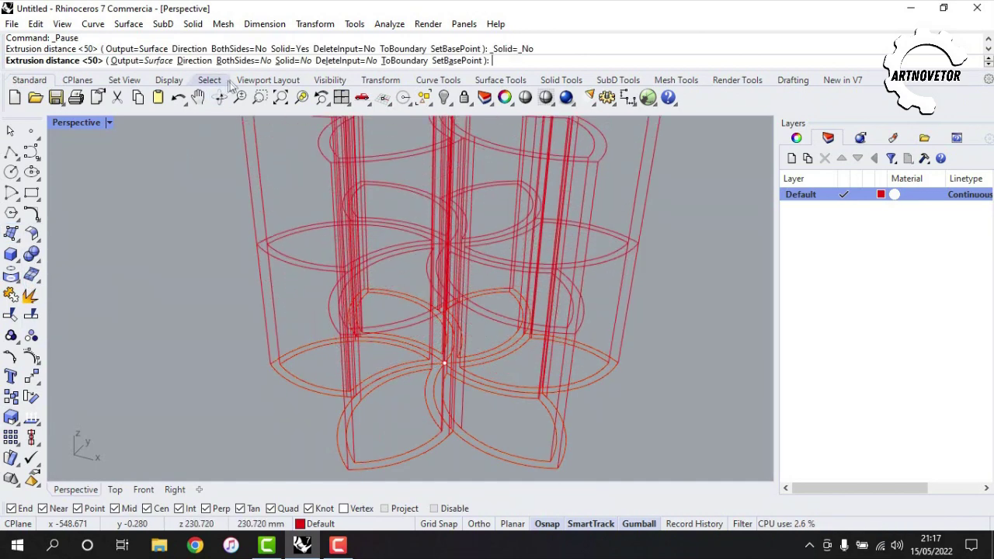
left_click(293, 60)
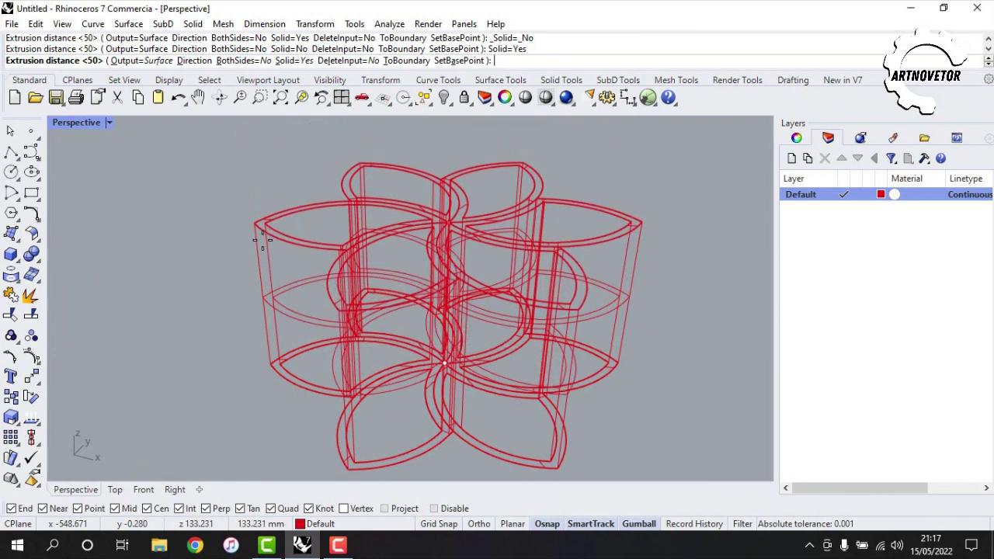
type("21")
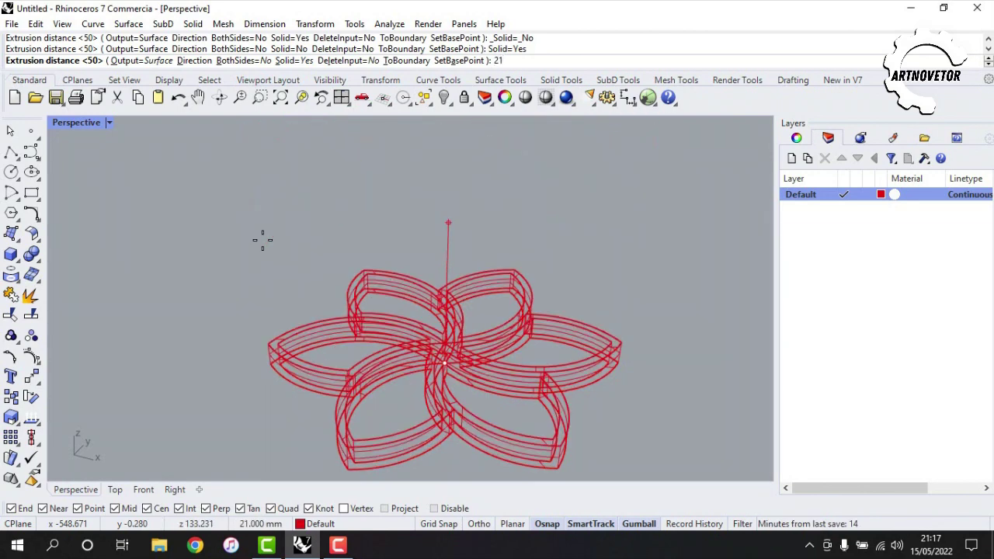
key("Return")
key("Escape")
right_click_drag(318, 177, 426, 235)
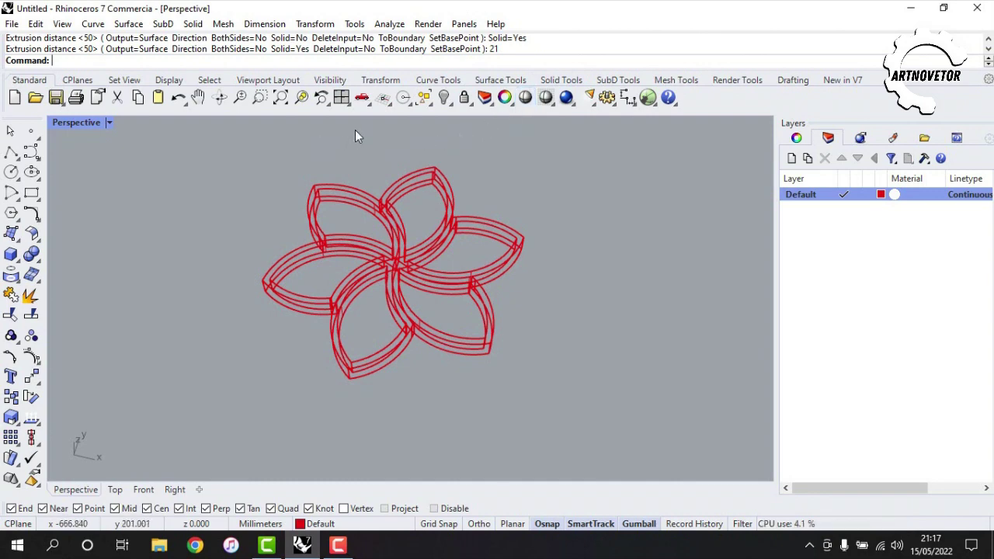
Set the Perspective viewport to Shaded display and inspect the extruded petal frames from several angles
left_click(109, 123)
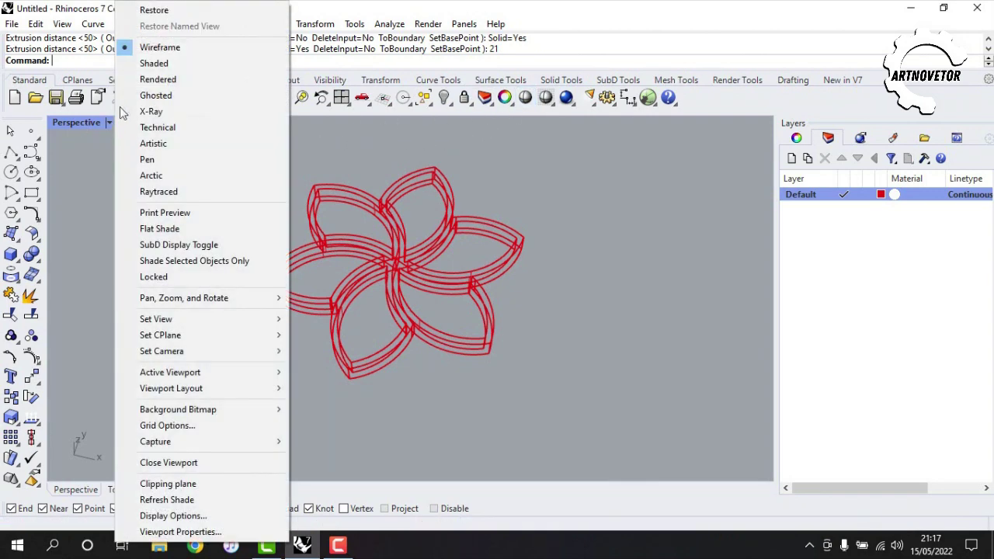
left_click(153, 63)
right_click_drag(342, 285, 316, 304)
right_click_drag(324, 347, 364, 314)
scroll(288, 381, "up", 3)
scroll(283, 377, "down", 6)
right_click_drag(282, 376, 366, 403)
right_click_drag(351, 356, 361, 423)
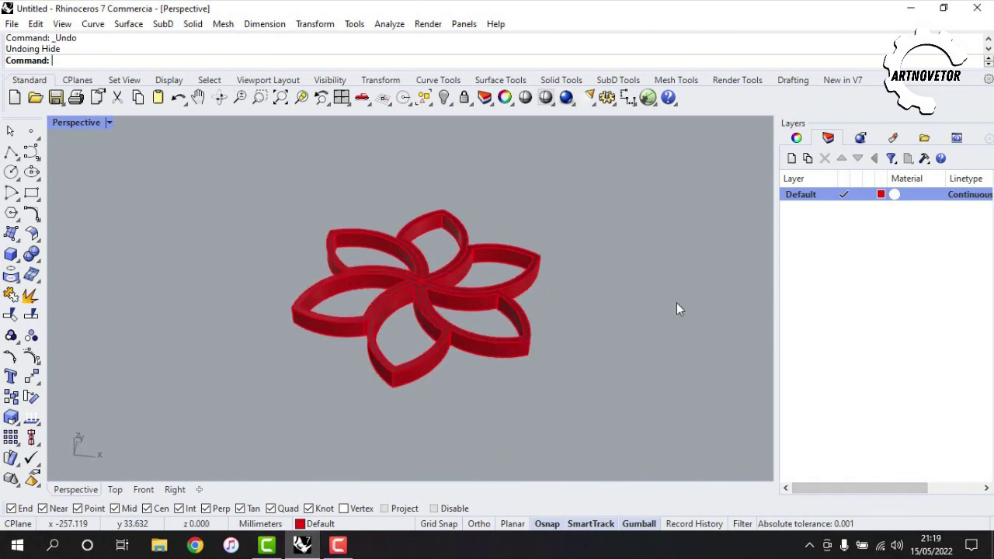
Hide all six extruded petal frames so that only the flower's flat curves stay on display
left_click(445, 97)
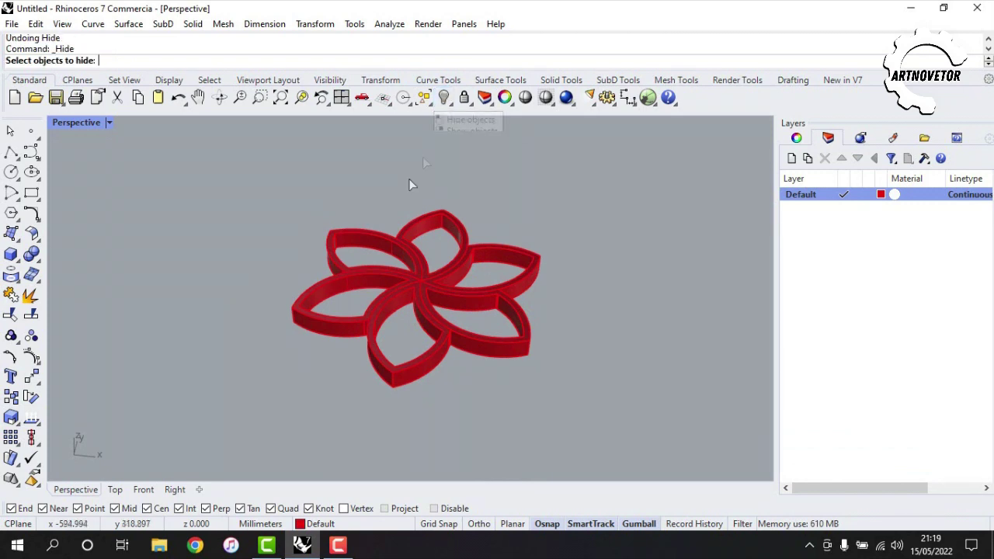
left_click(356, 245)
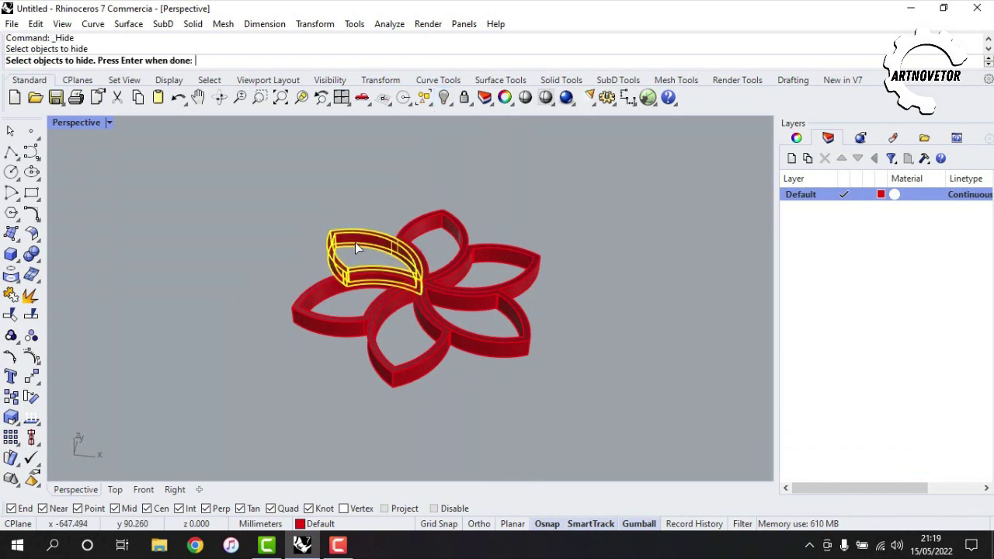
left_click(429, 226)
left_click(497, 251)
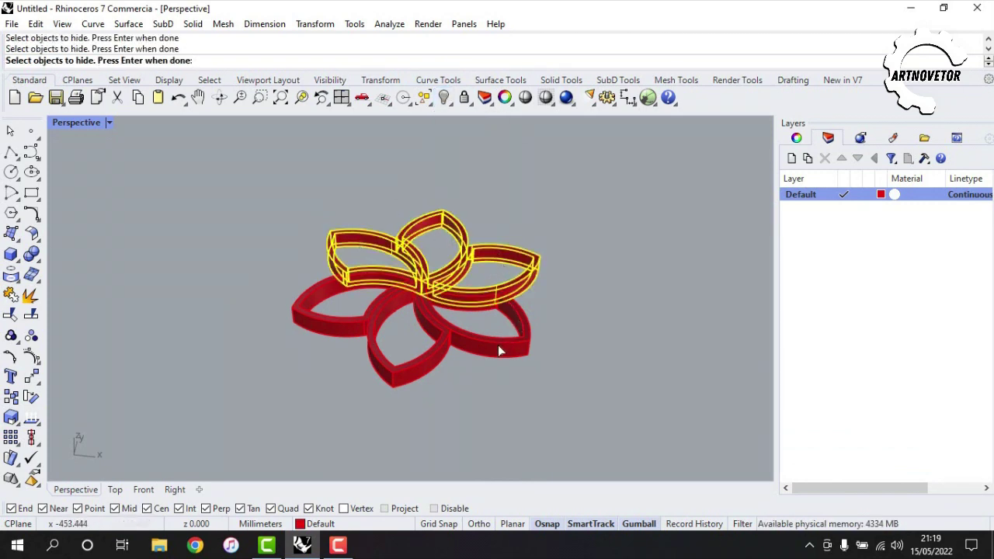
left_click(498, 347)
left_click(415, 368)
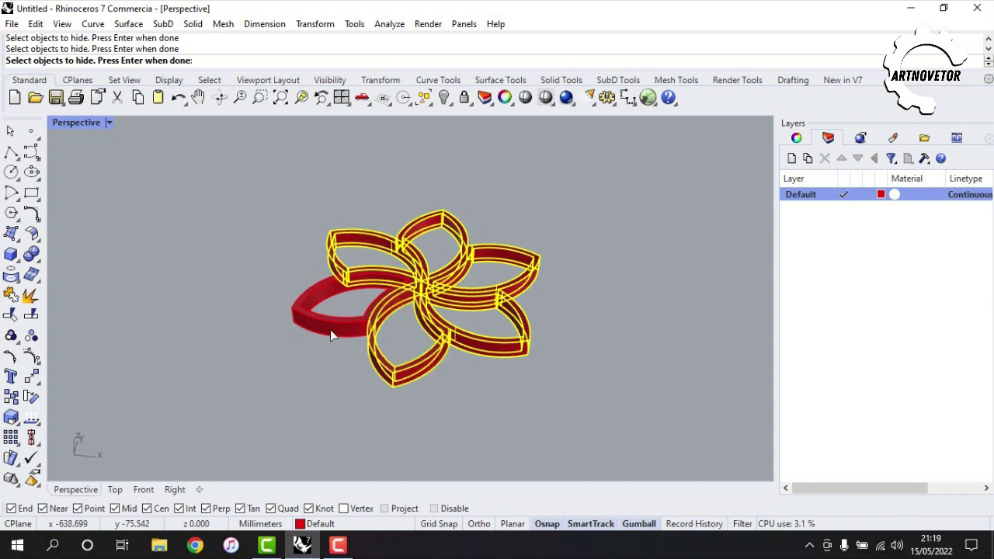
left_click(330, 329)
key("Return")
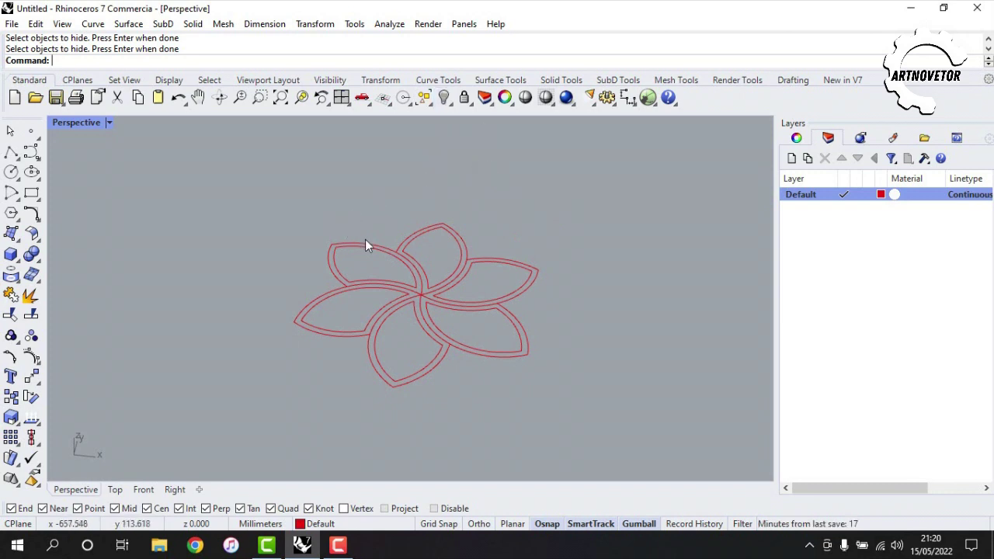
Extrude the six outer petal curves downward by 9 mm with the Solid option set to Yes, forming the tray base
left_click(293, 322)
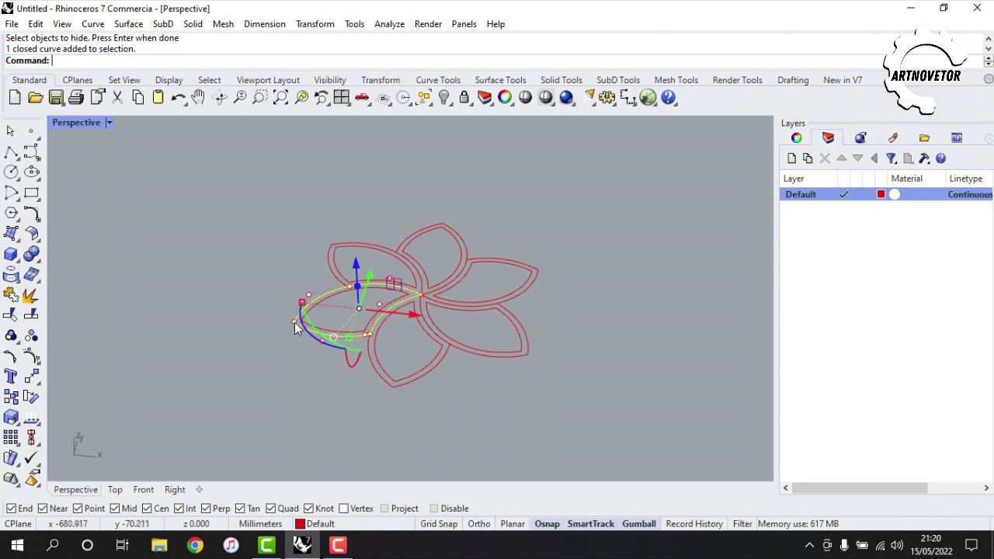
left_click(330, 263)
left_click(460, 235, "shift")
left_click(497, 259, "shift")
left_click(527, 354, "shift")
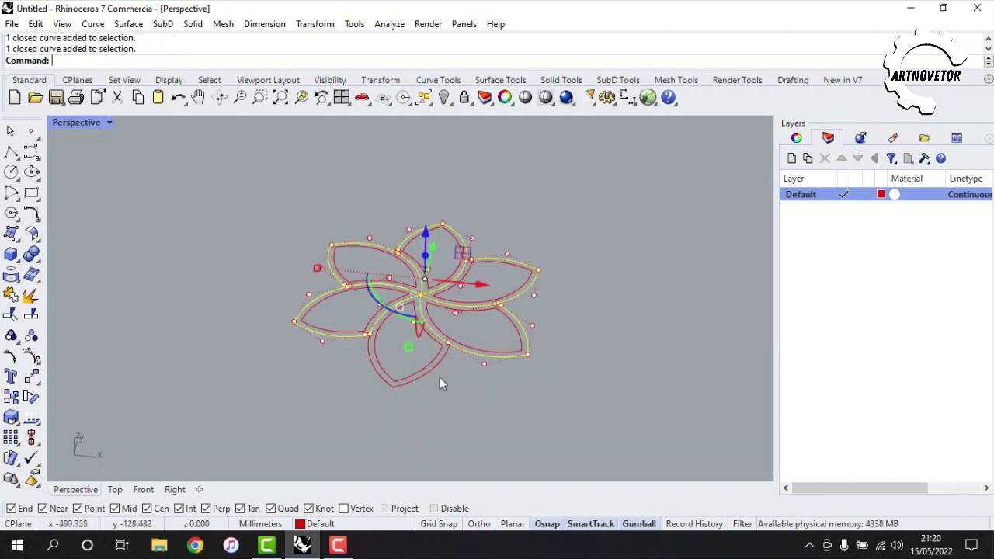
left_click(423, 373, "shift")
right_click_drag(469, 374, 434, 365)
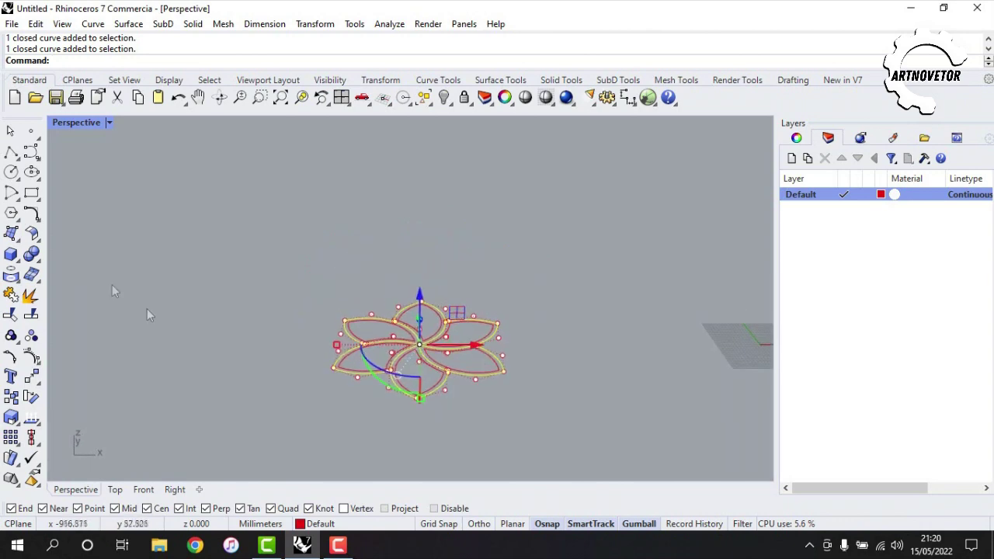
left_click(10, 233)
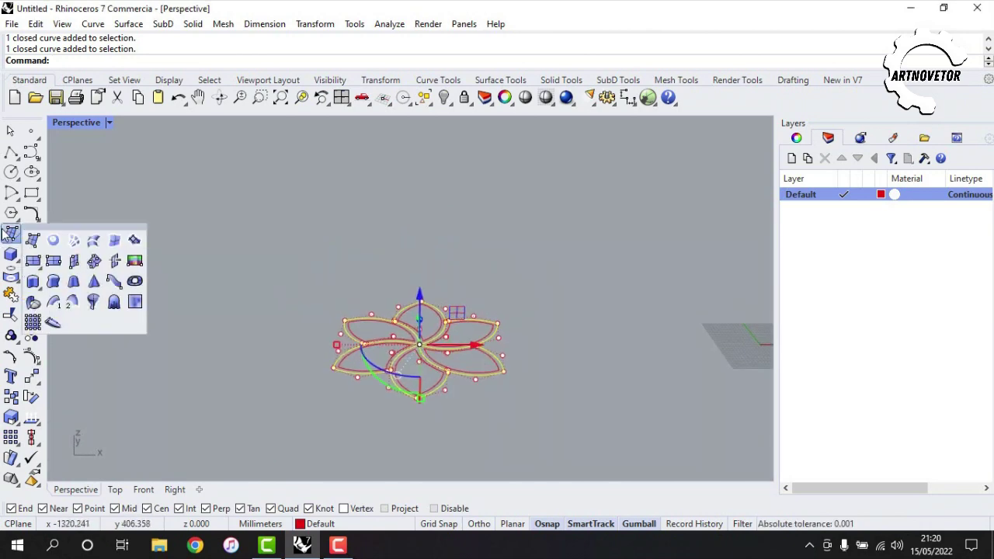
left_click(35, 285)
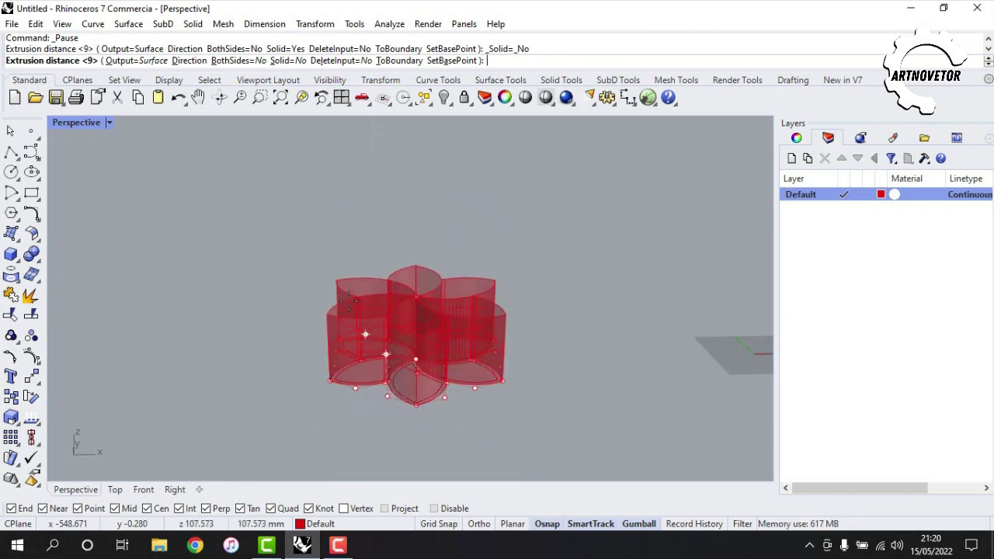
left_click(286, 62)
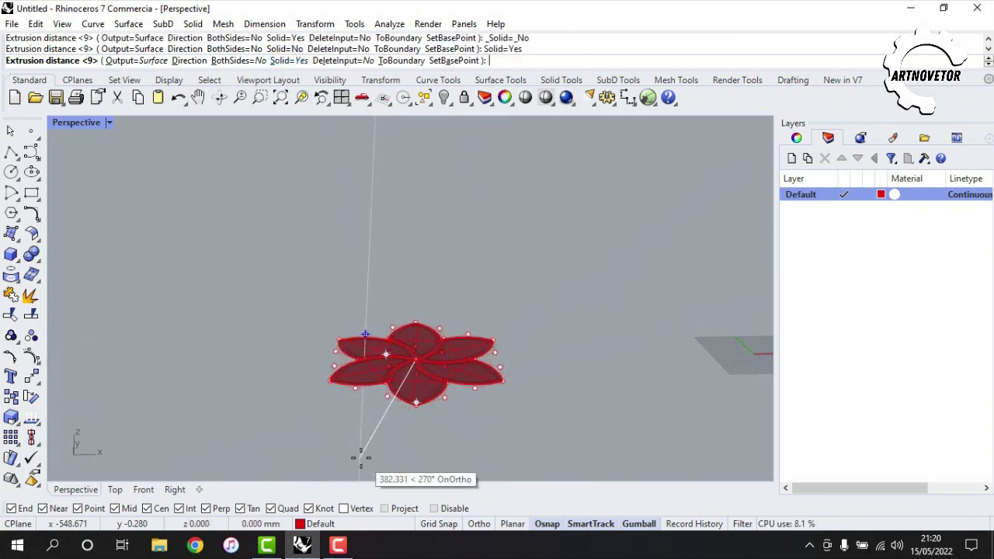
type("9")
key("Return")
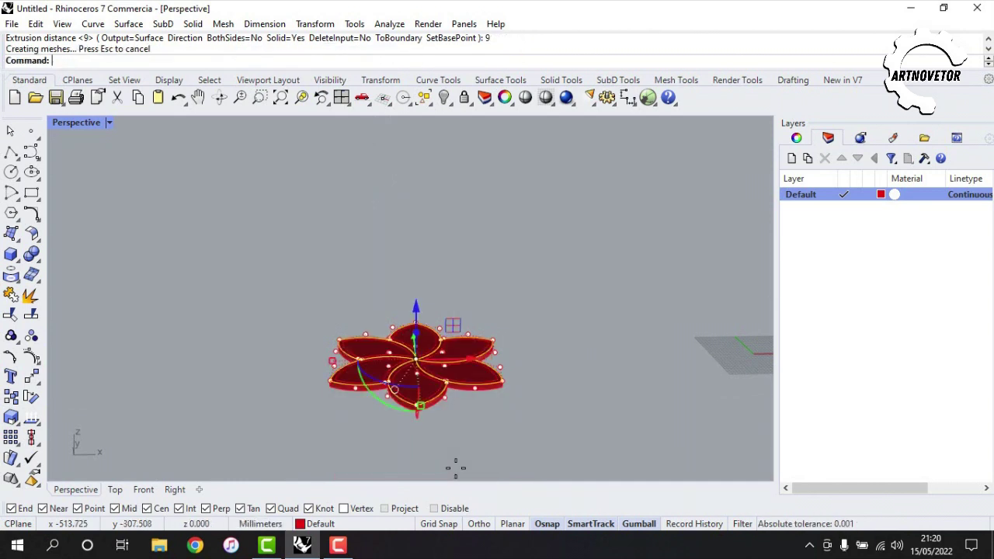
left_click(581, 312)
Show the hidden petal frames again together with the base and frame the whole tray from above at an angle
right_click_drag(581, 312, 442, 253)
scroll(435, 286, "up", 2)
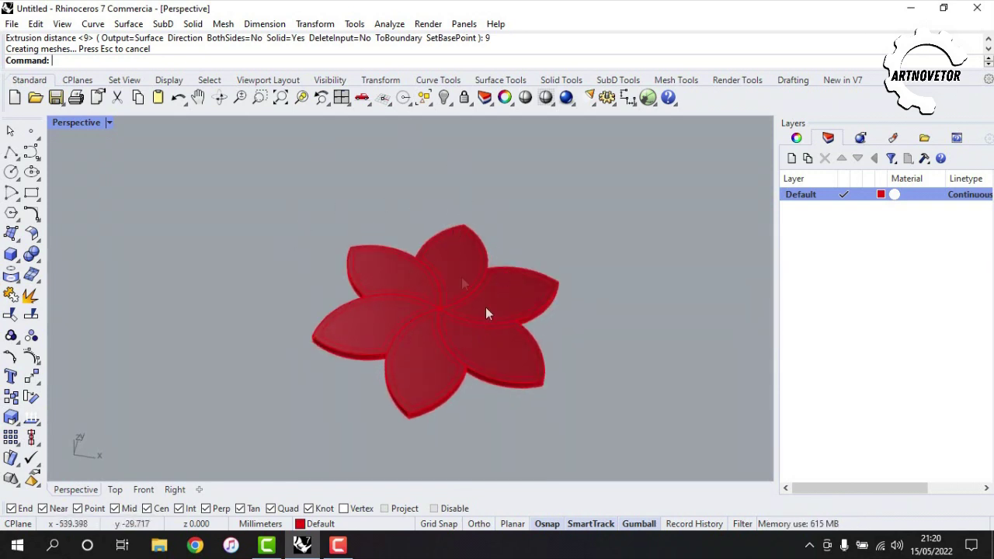
right_click(444, 97)
right_click_drag(438, 287, 497, 294)
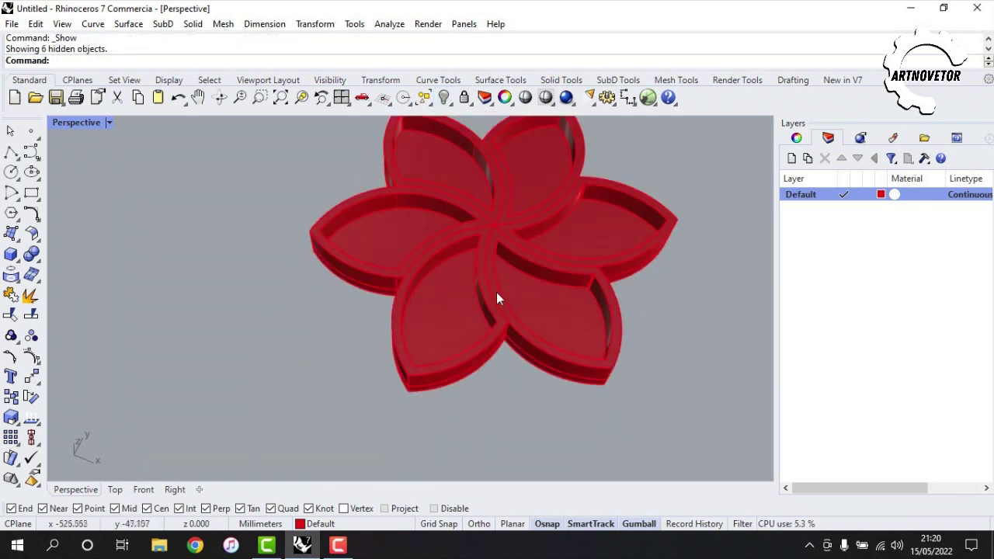
right_click_drag(520, 256, 422, 308)
right_click_drag(495, 270, 444, 301, "shift")
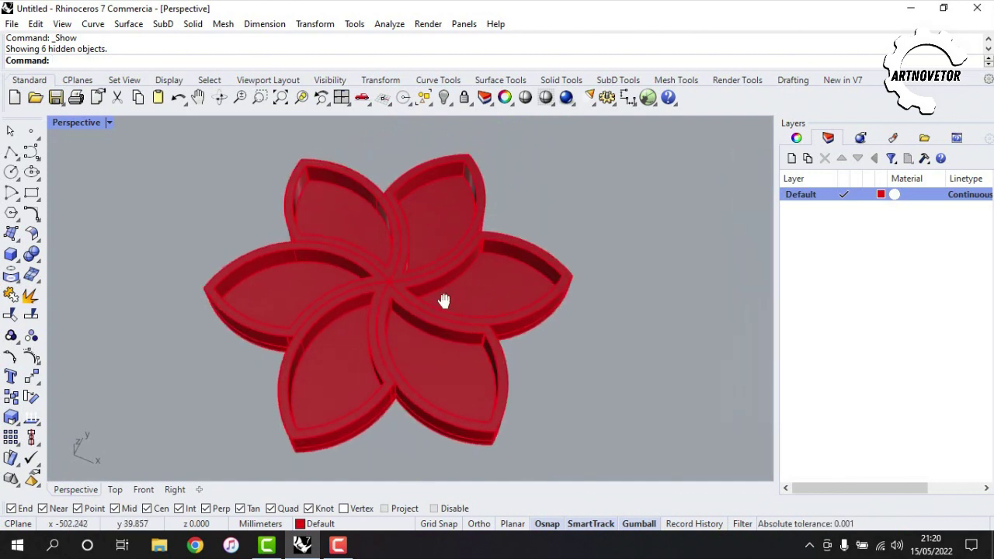
Assign a Picture type material to the Default layer using the wood texture teka.JPG from the desktop
left_click(815, 194)
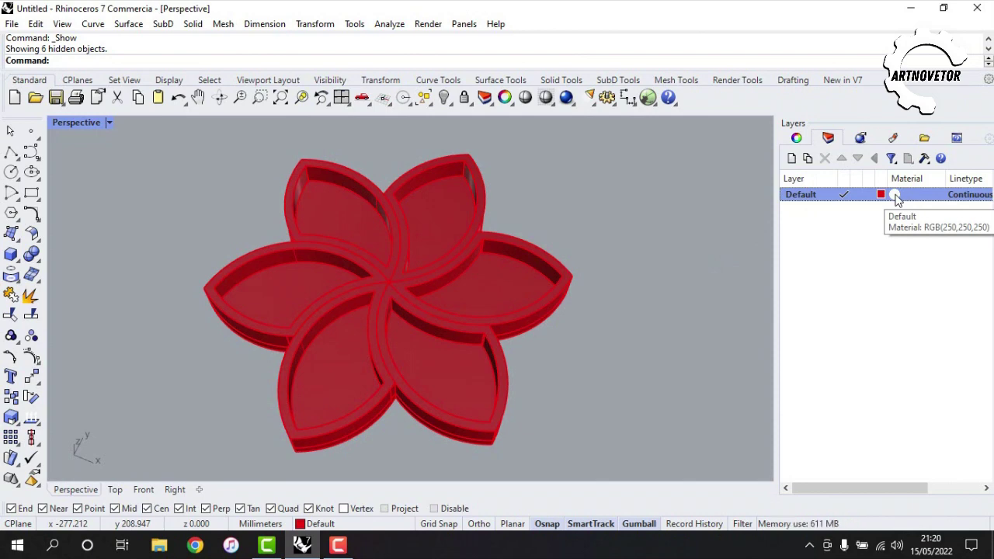
left_click(895, 195)
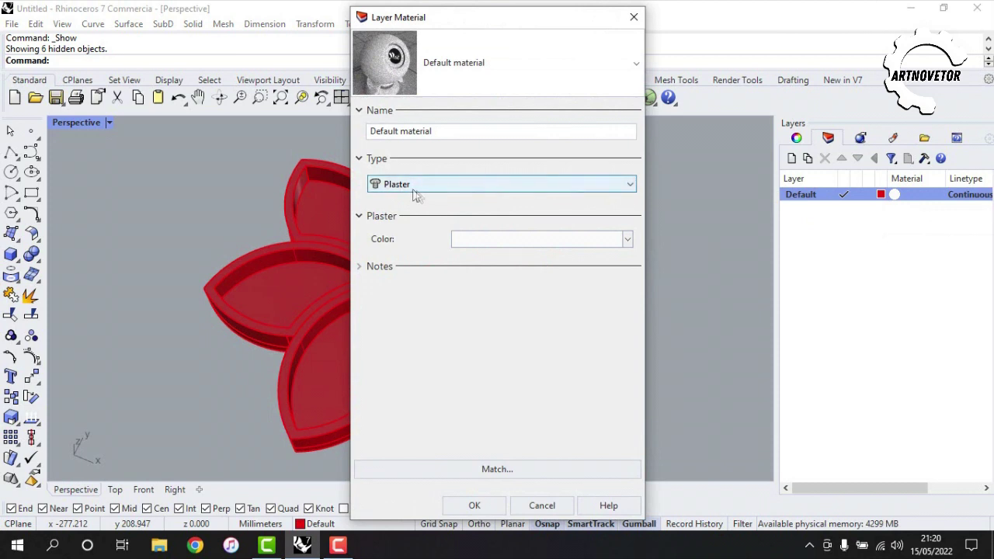
left_click(631, 192)
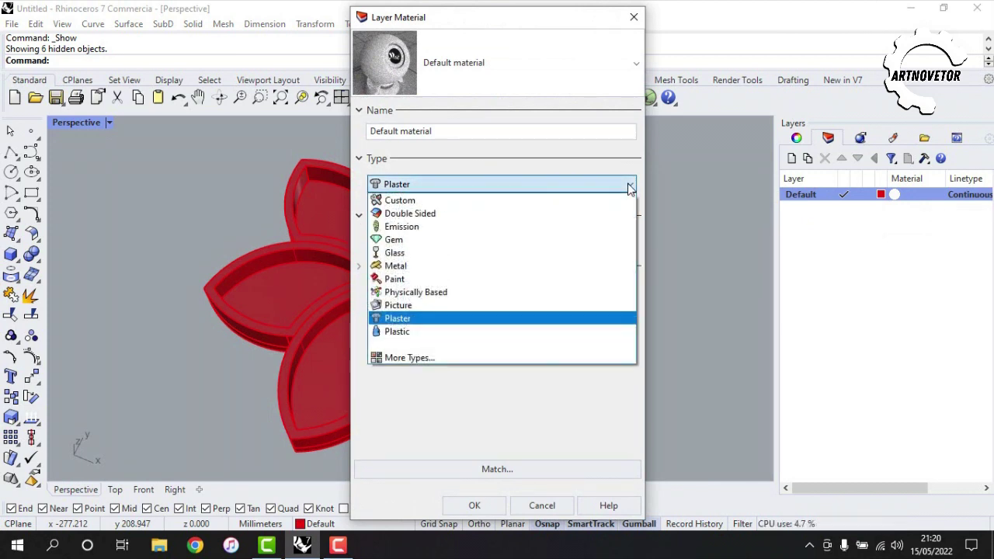
left_click(442, 306)
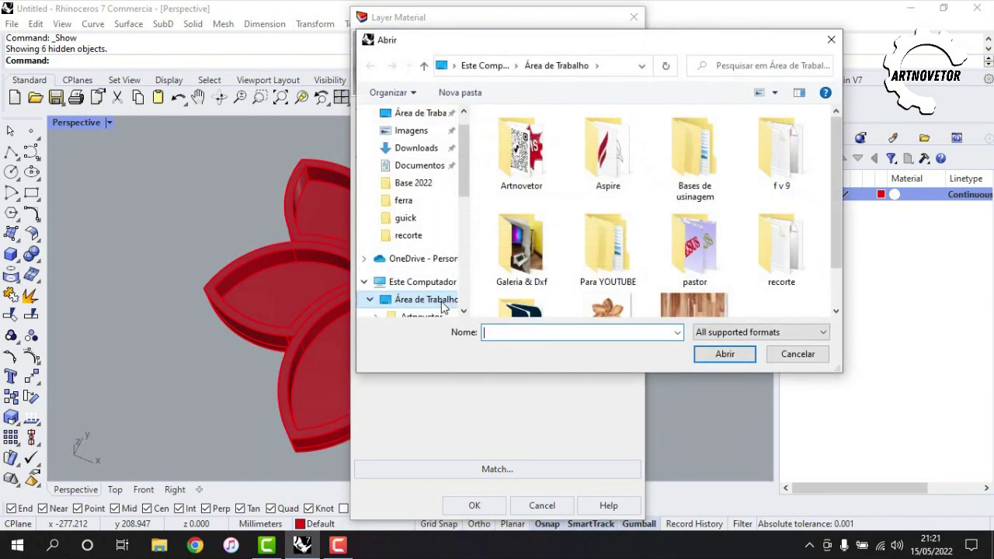
left_click_drag(833, 204, 833, 274)
left_click(696, 266)
left_click(724, 354)
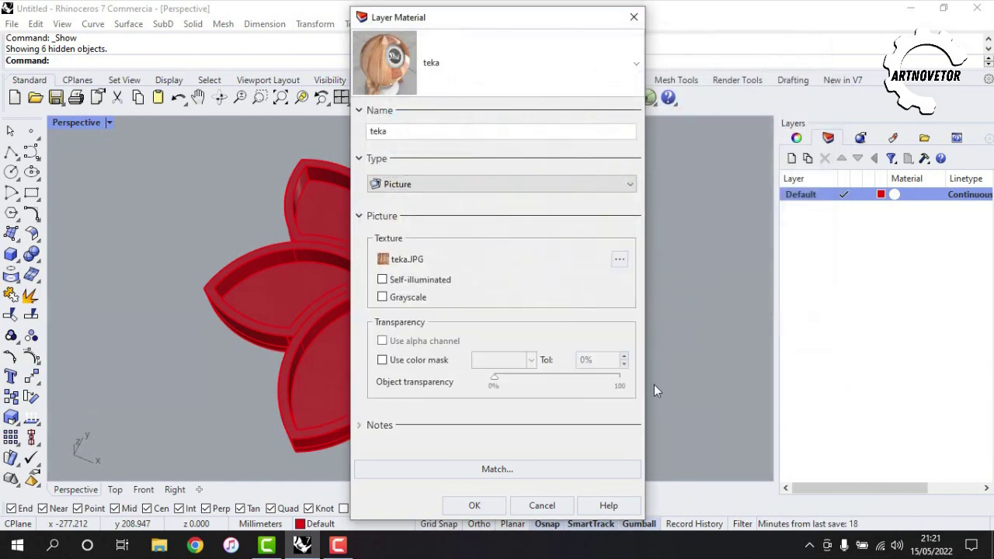
left_click(473, 506)
Set the Perspective viewport to Rendered display with the whole tray framed
right_click_drag(572, 355, 475, 346)
scroll(474, 339, "down", 6)
right_click_drag(440, 378, 446, 291, "shift")
scroll(425, 320, "up", 4)
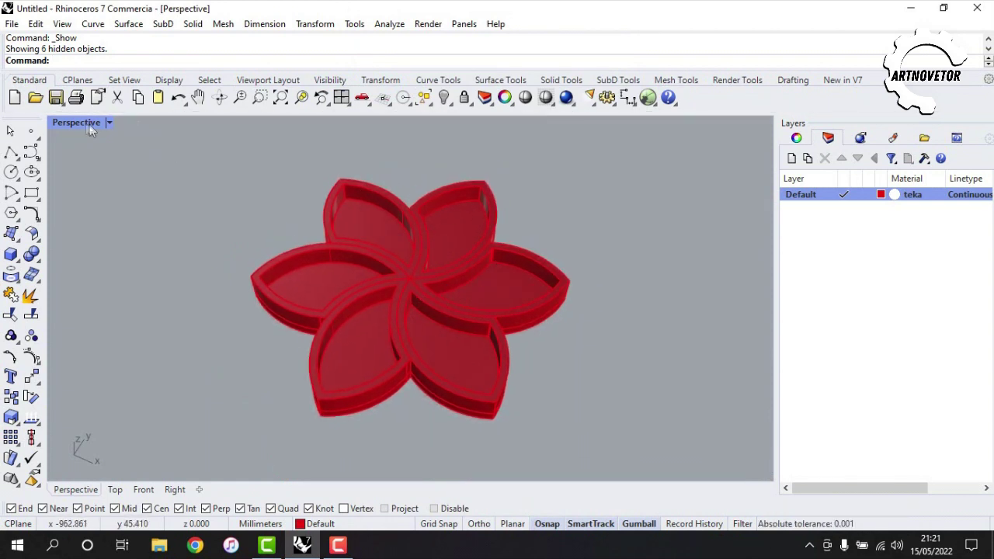
left_click(108, 123)
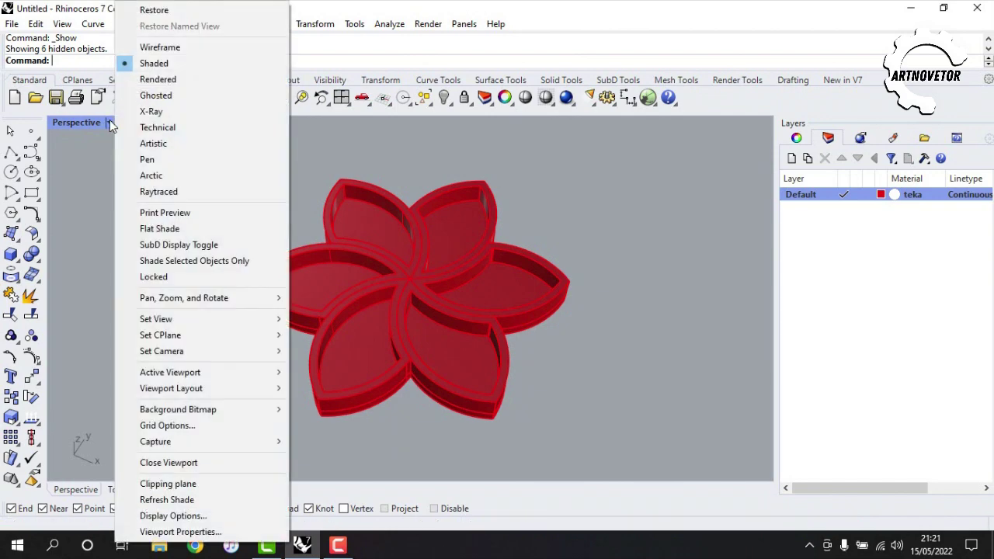
left_click(155, 79)
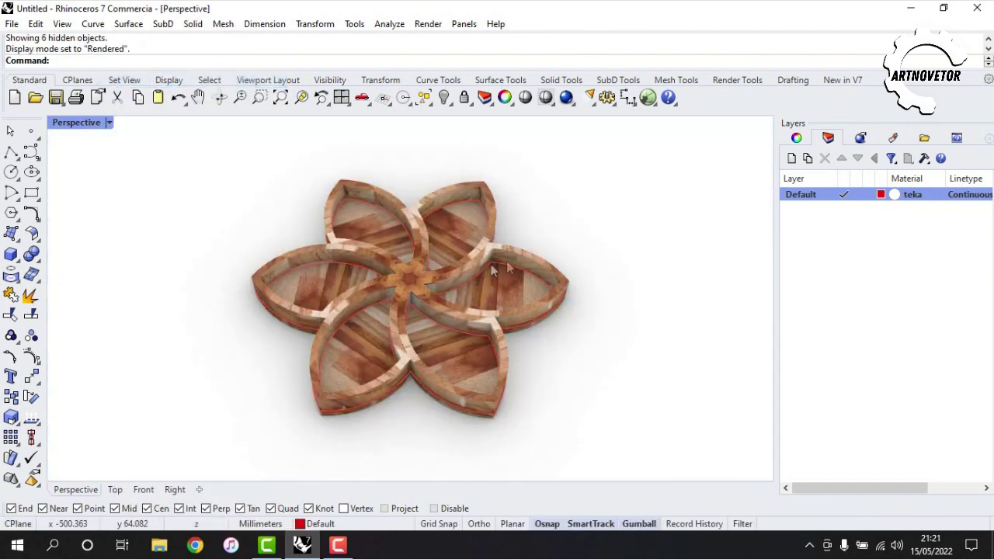
Examine the wood-textured tray from several angles, checking the petal recesses, frames and base
right_click_drag(477, 329, 445, 295)
scroll(442, 275, "up", 3)
right_click_drag(446, 259, 487, 332)
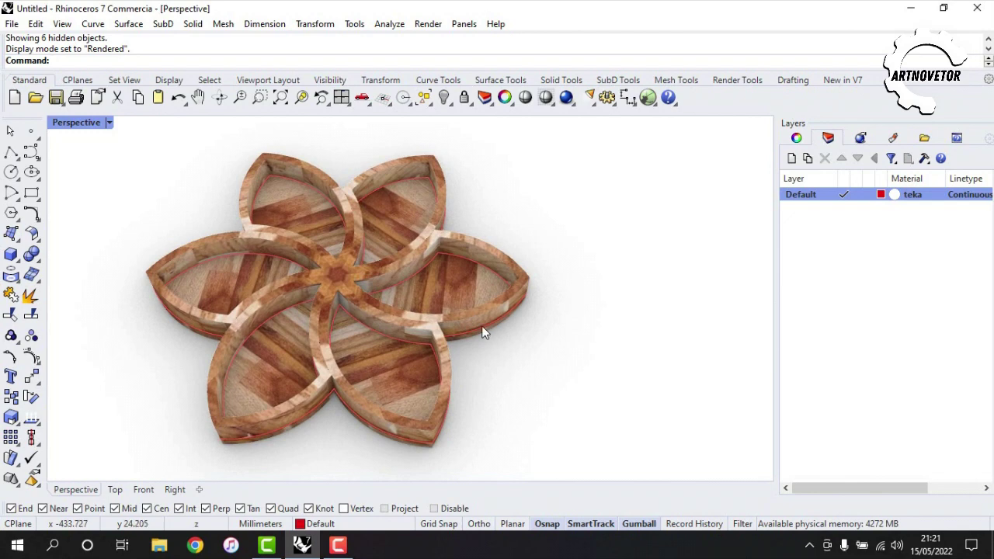
right_click_drag(463, 304, 543, 306, "shift")
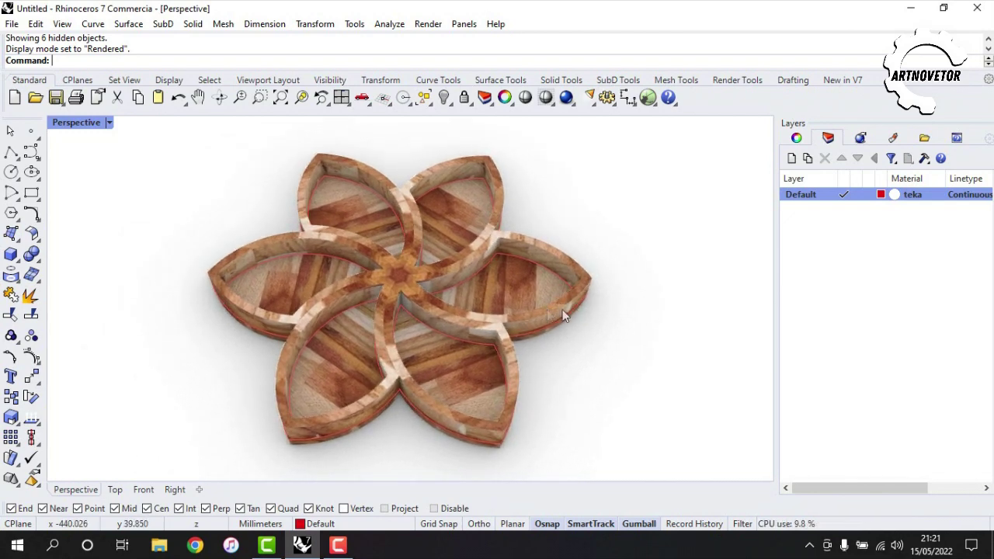
right_click_drag(398, 377, 417, 308)
scroll(417, 308, "down", 4)
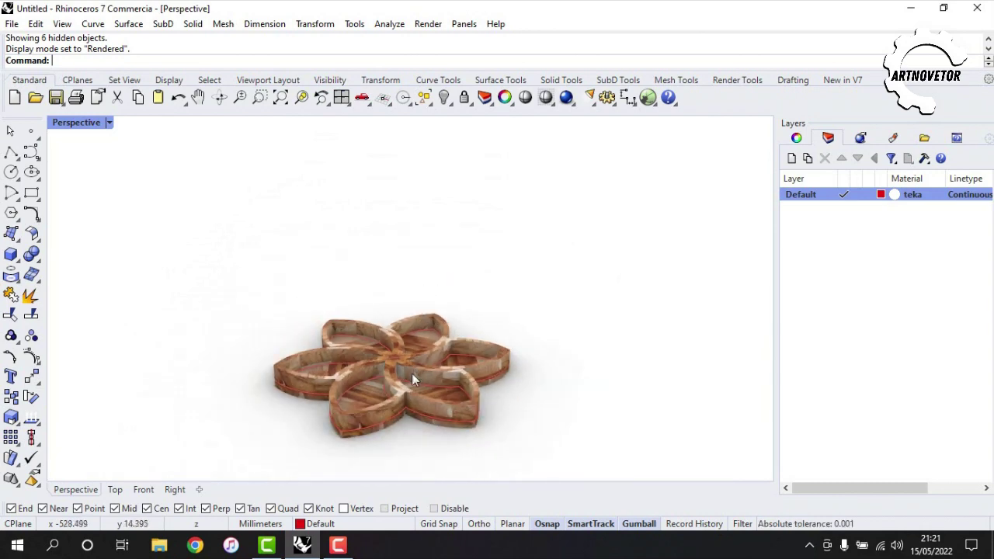
right_click_drag(419, 371, 418, 326, "shift")
scroll(418, 325, "up", 4)
right_click_drag(473, 271, 567, 247)
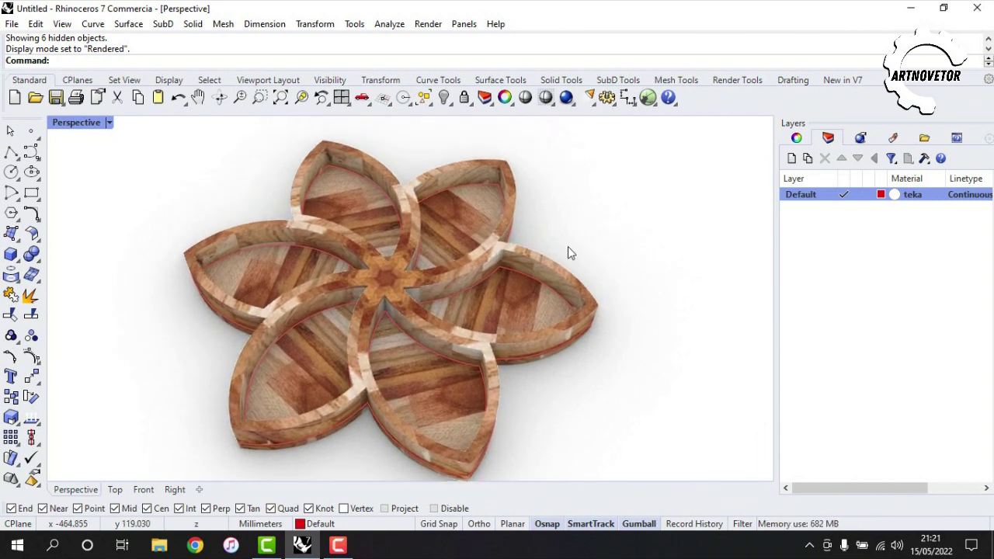